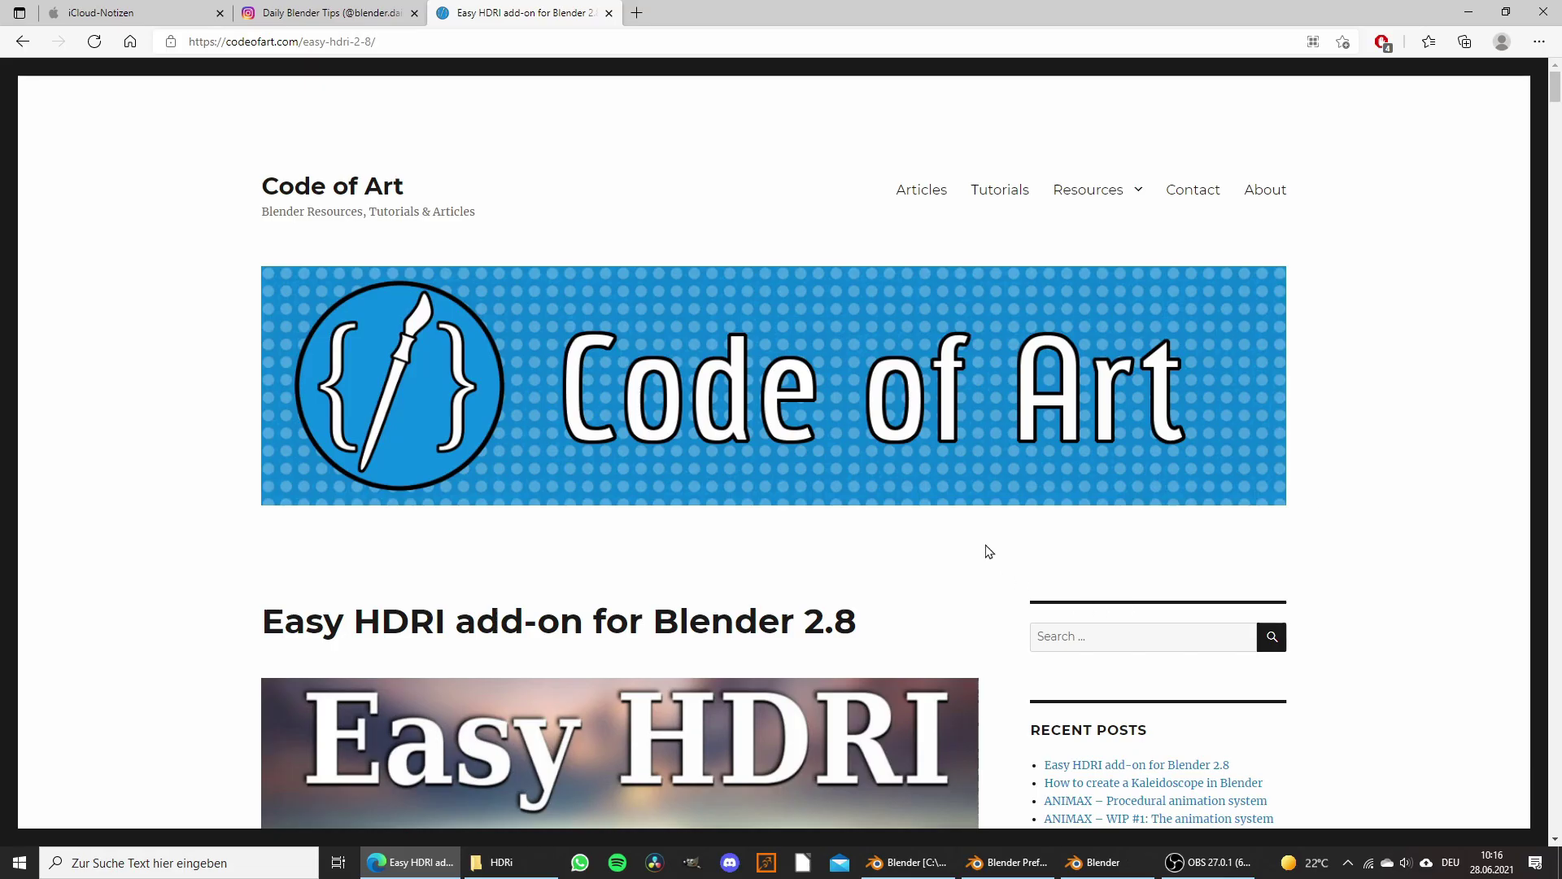
Step: Review the Easy HDRI add-on page on codeofart.com down to its download links for the different Blender versions
left_click(355, 42)
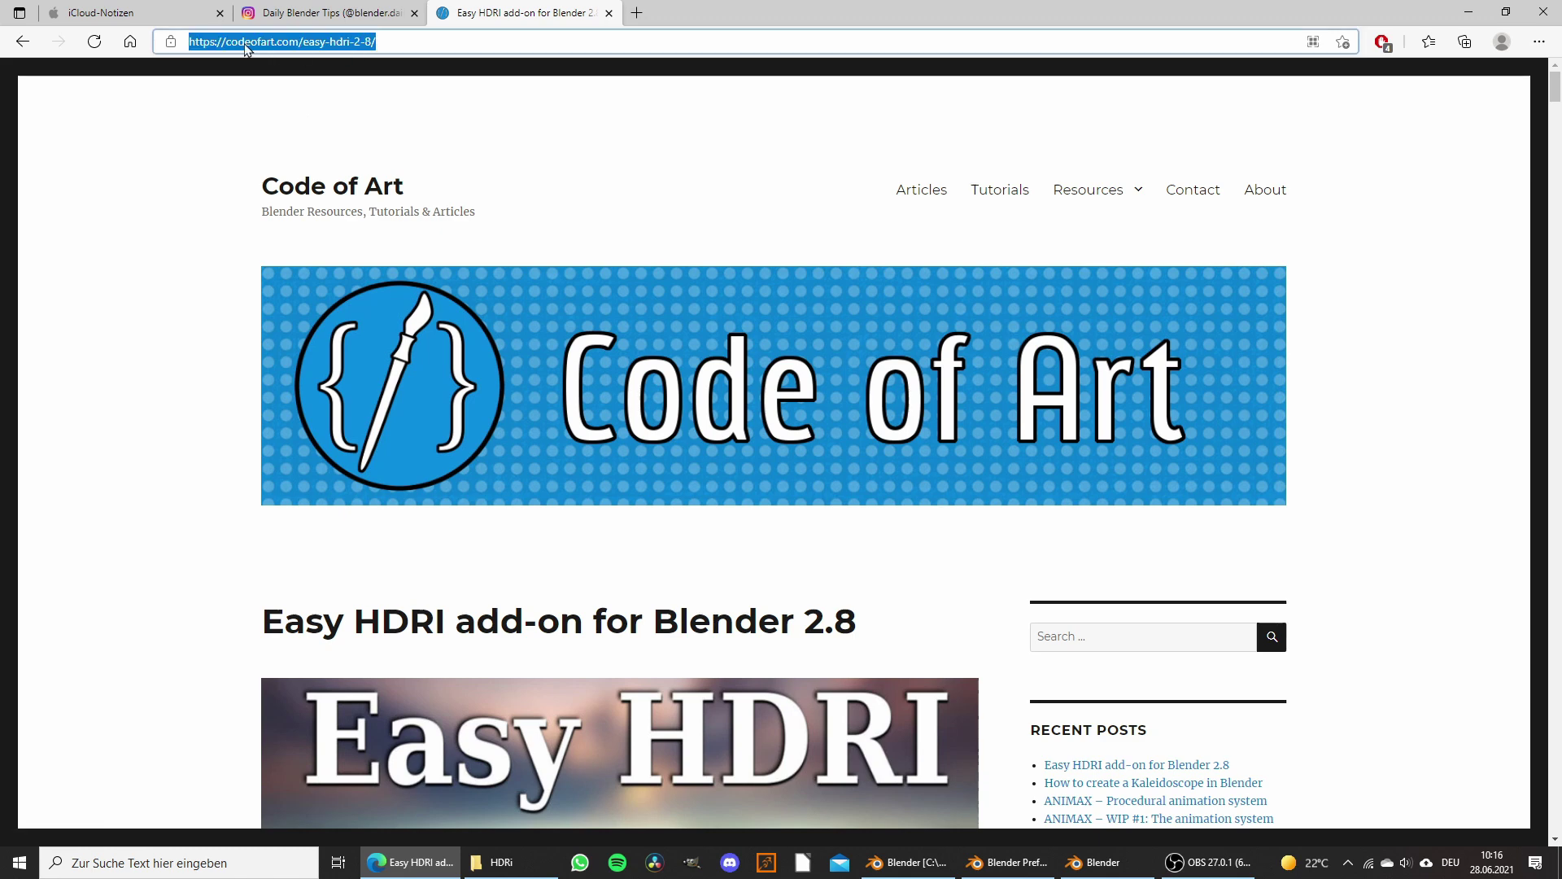
left_click(528, 158)
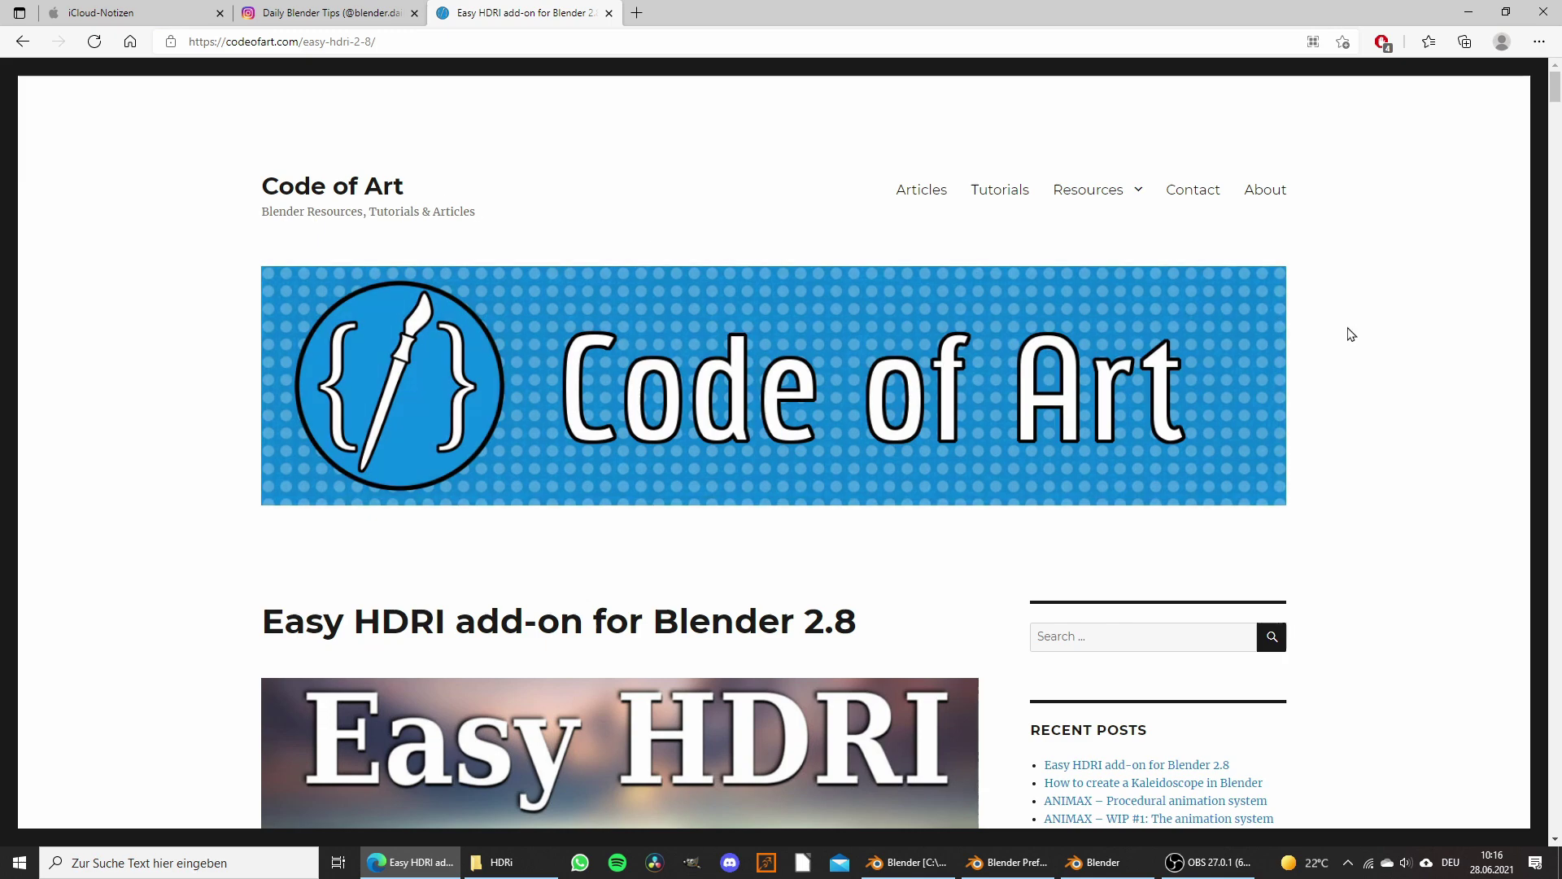
scroll(1334, 240, "down", 7)
scroll(1304, 235, "down", 10)
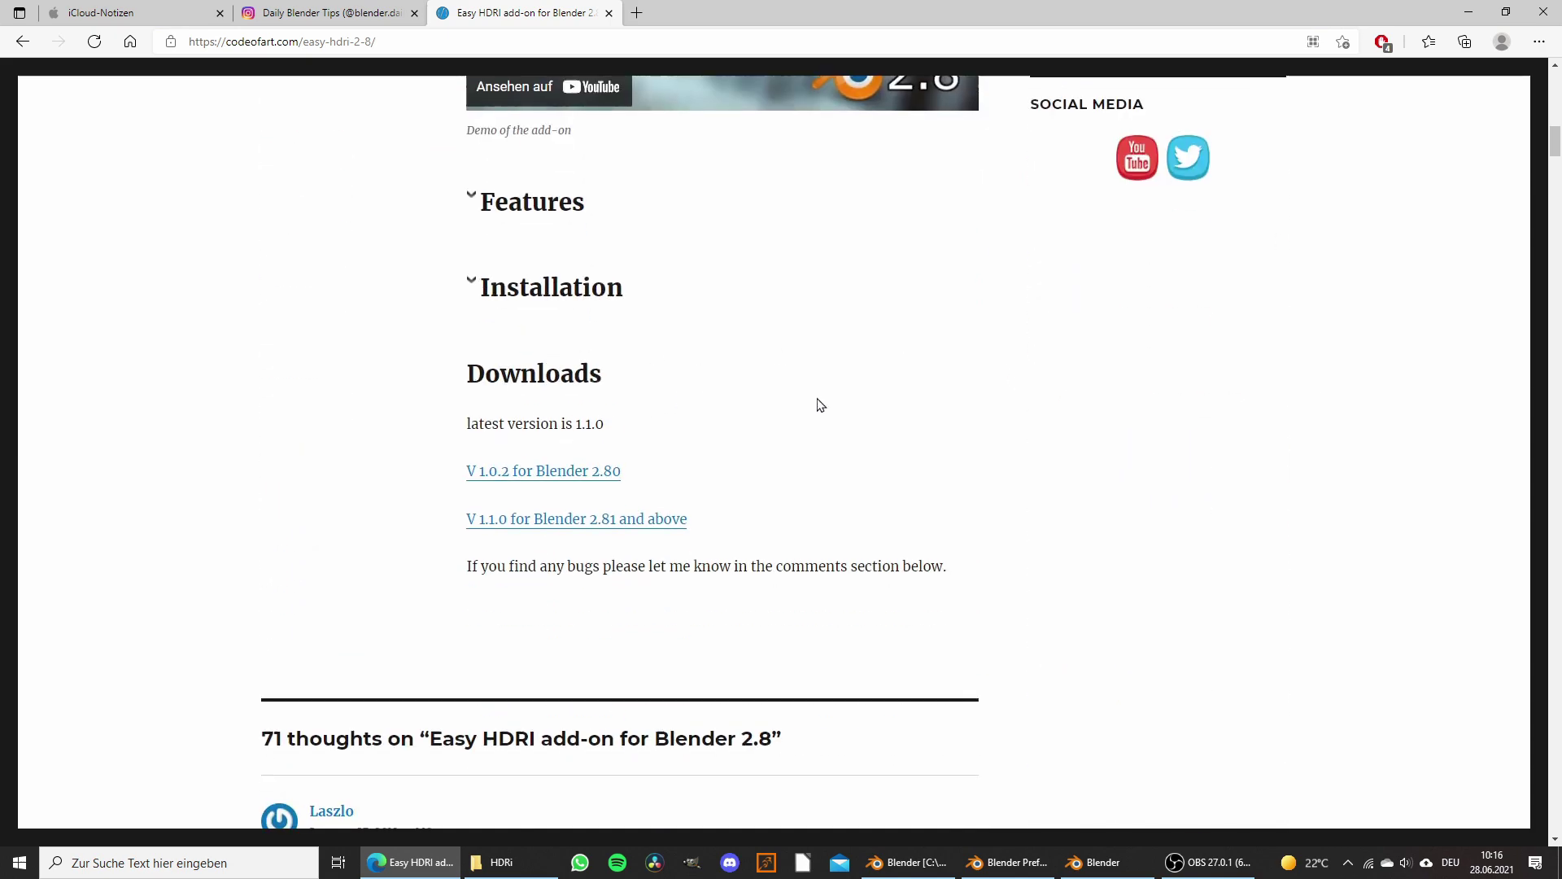
scroll(820, 405, "down", 1)
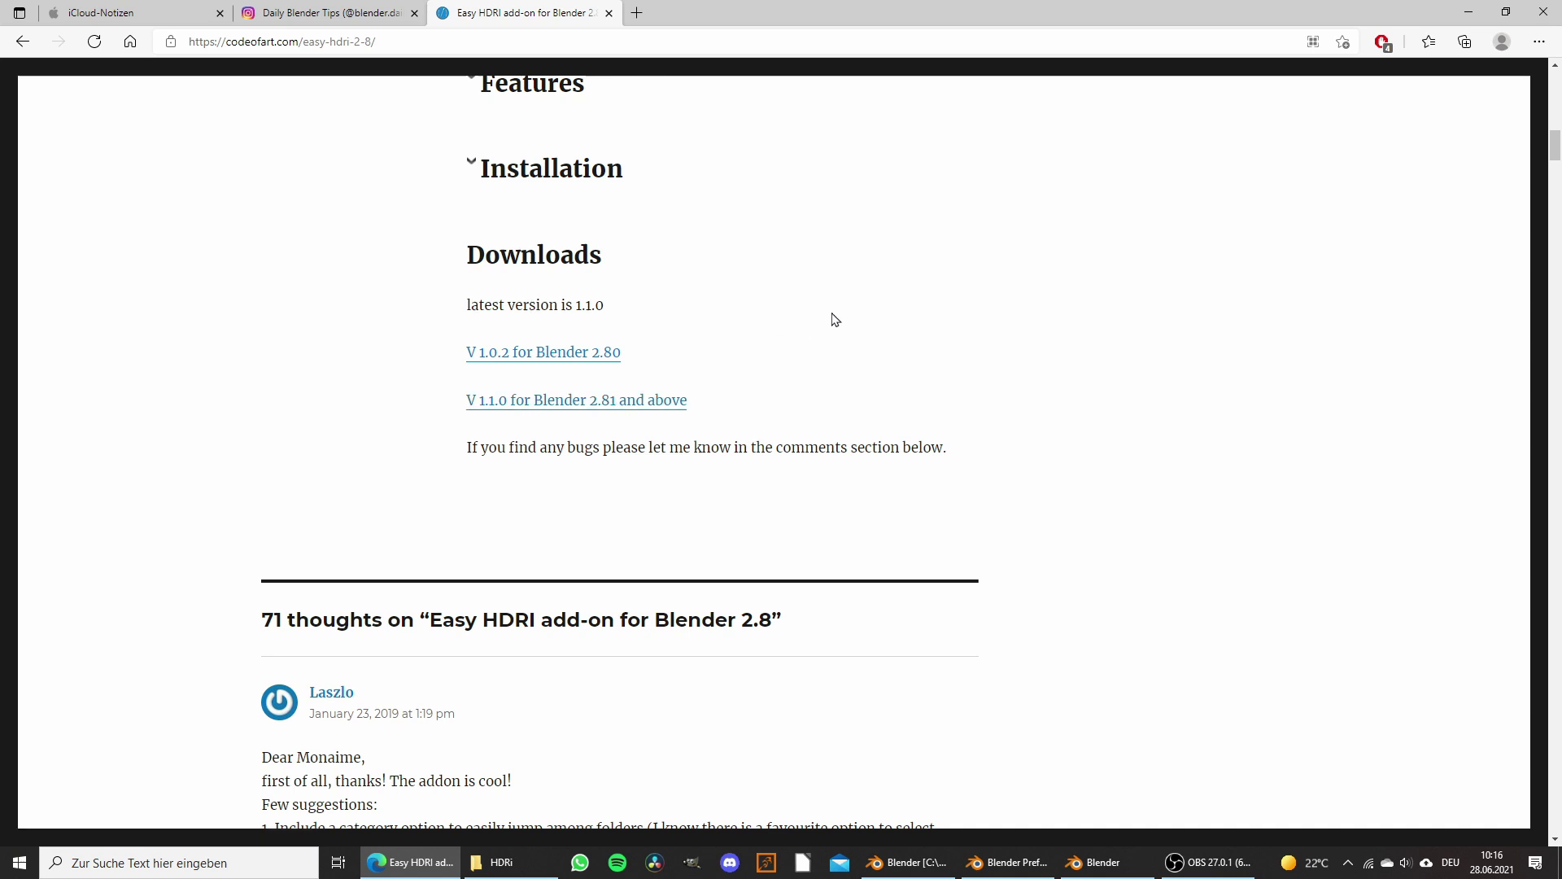
Step: Switch to Blender and open the add-on preferences
left_click(911, 863)
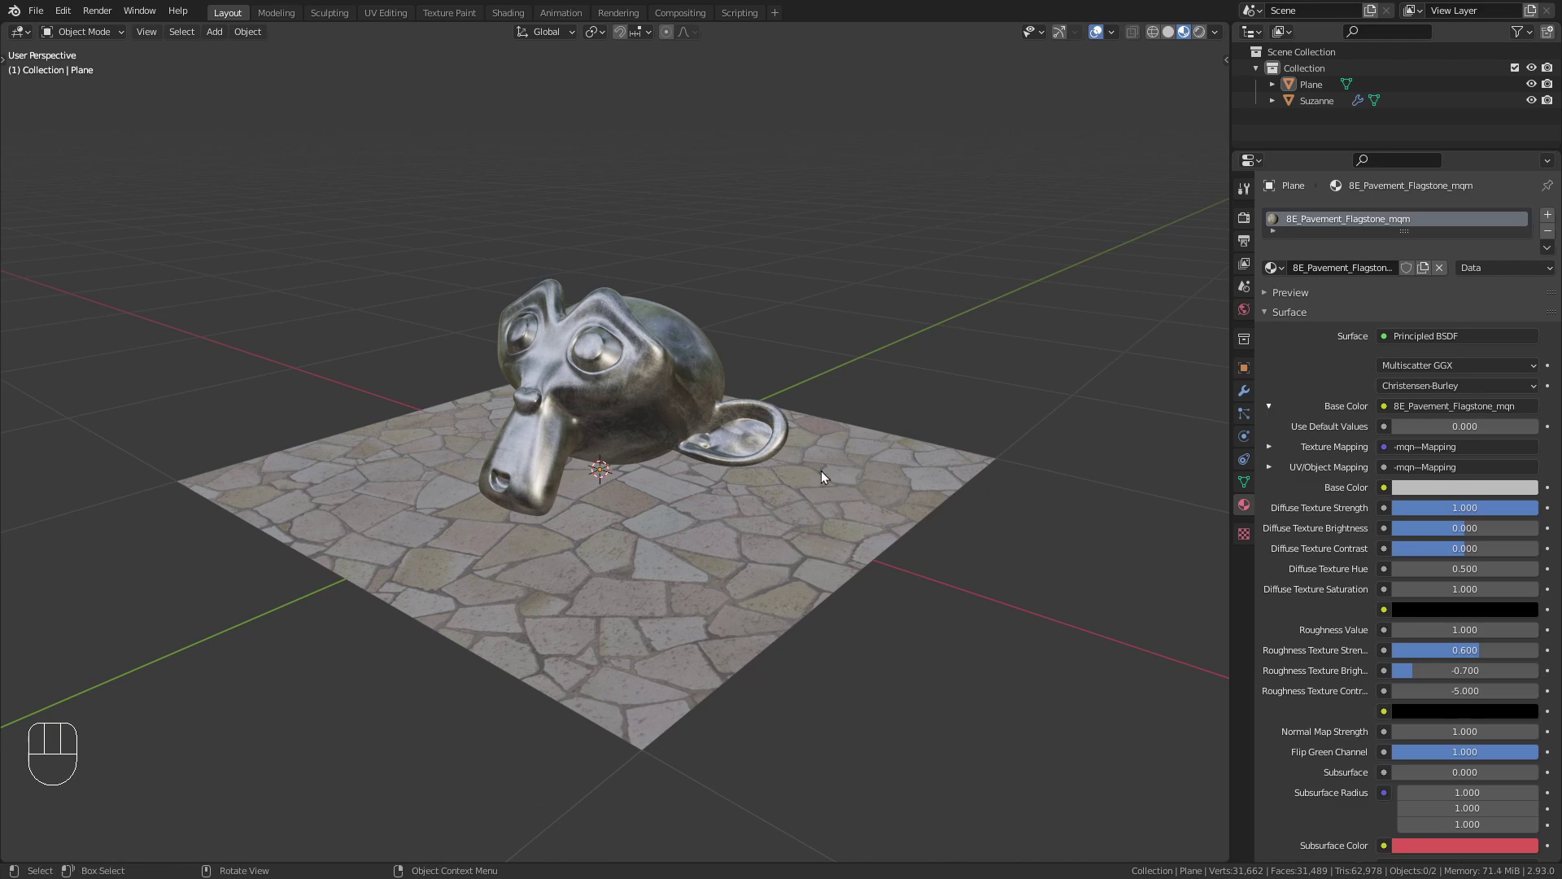
left_click(62, 11)
left_click(104, 257)
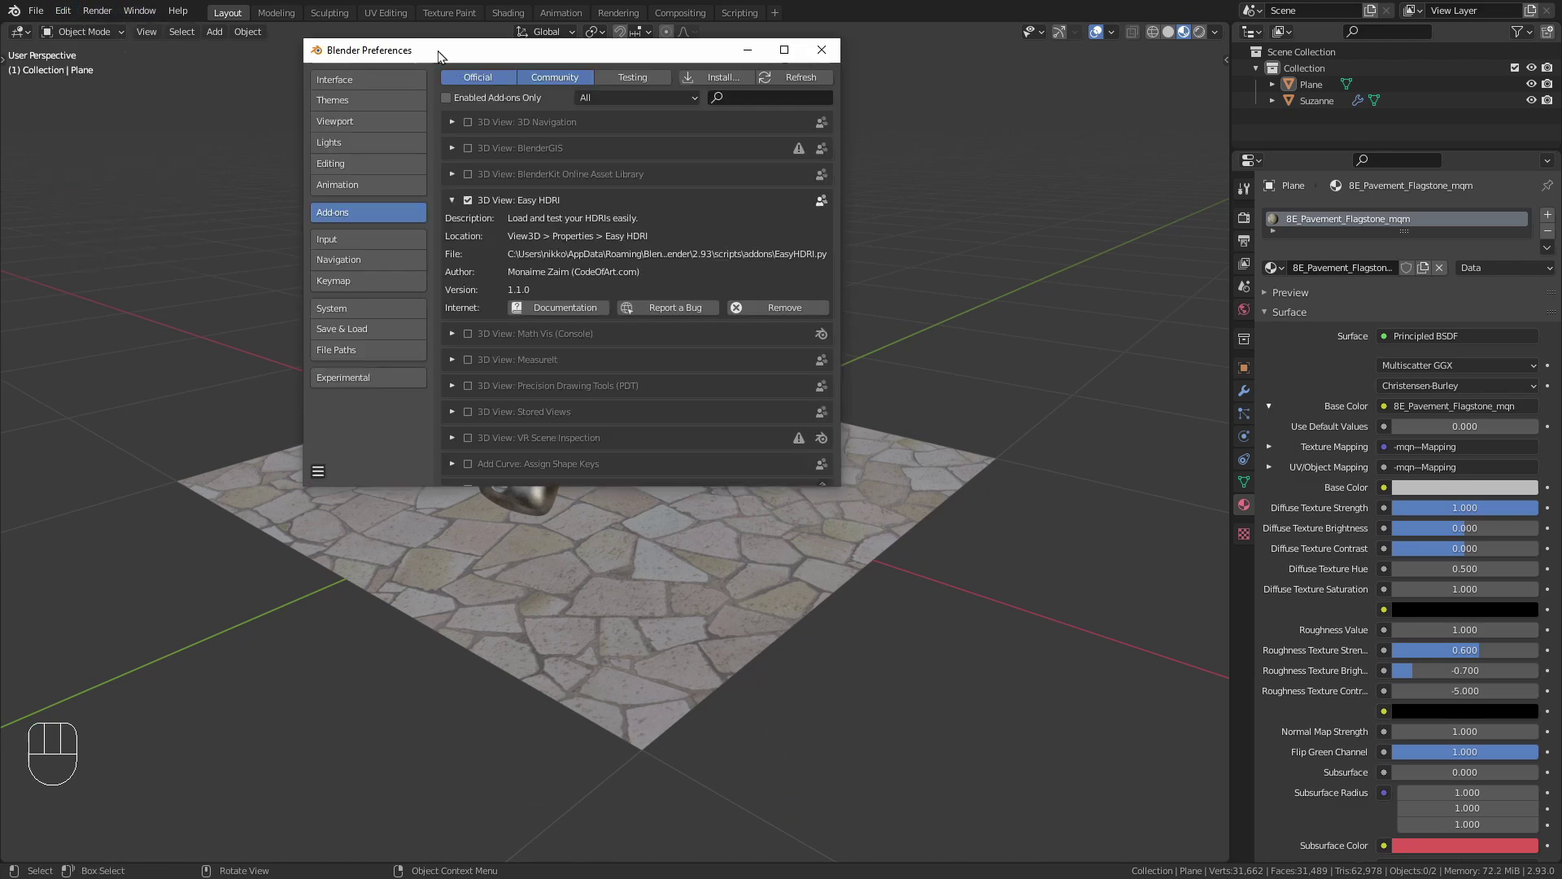
left_click_drag(438, 52, 472, 60)
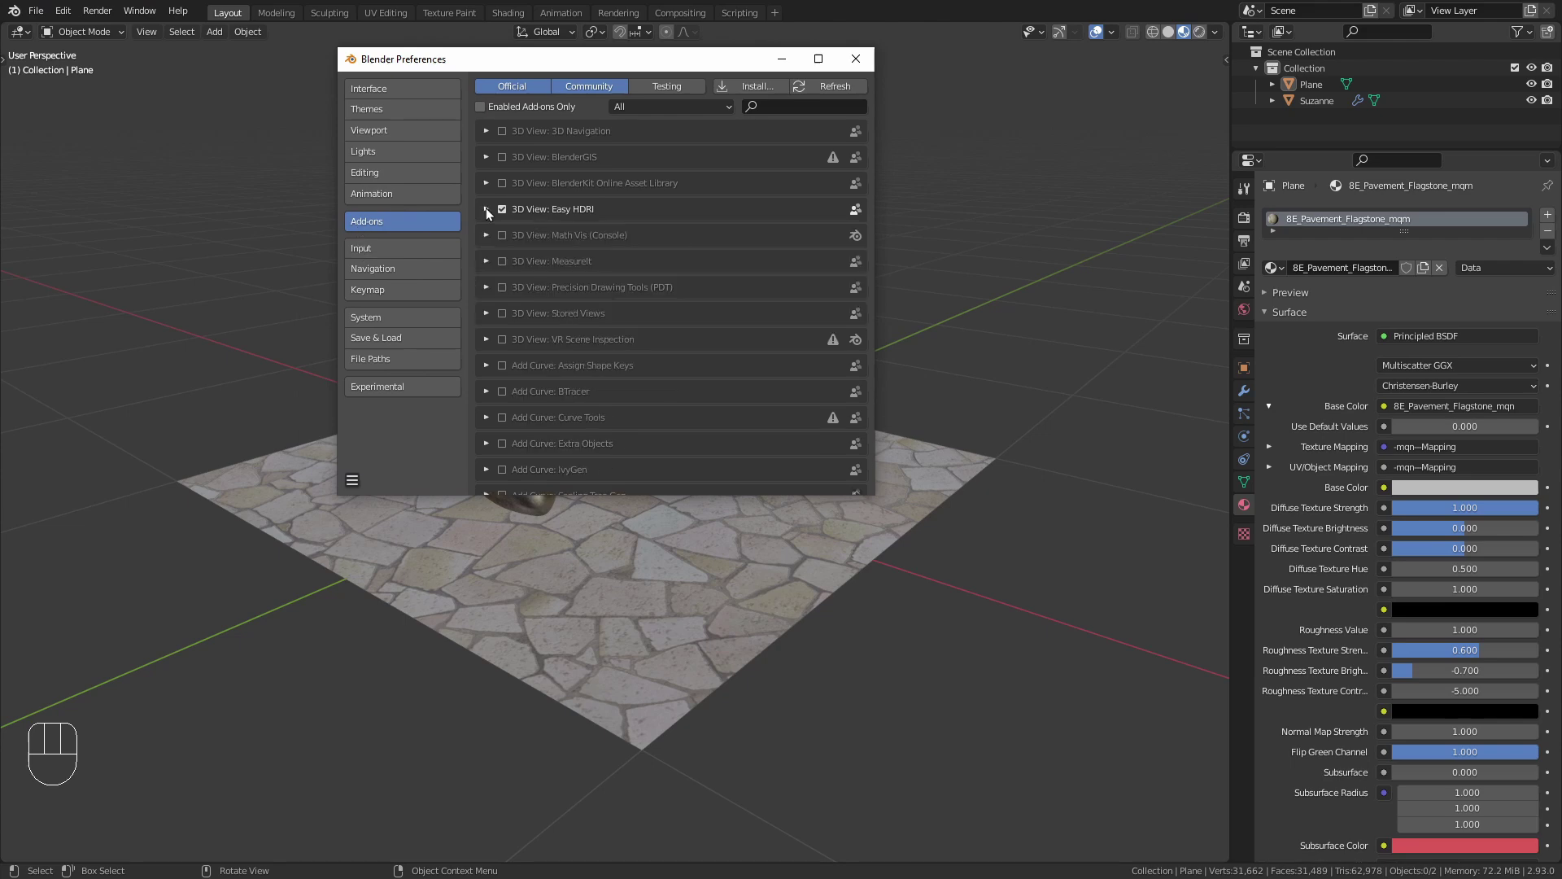
left_click(749, 86)
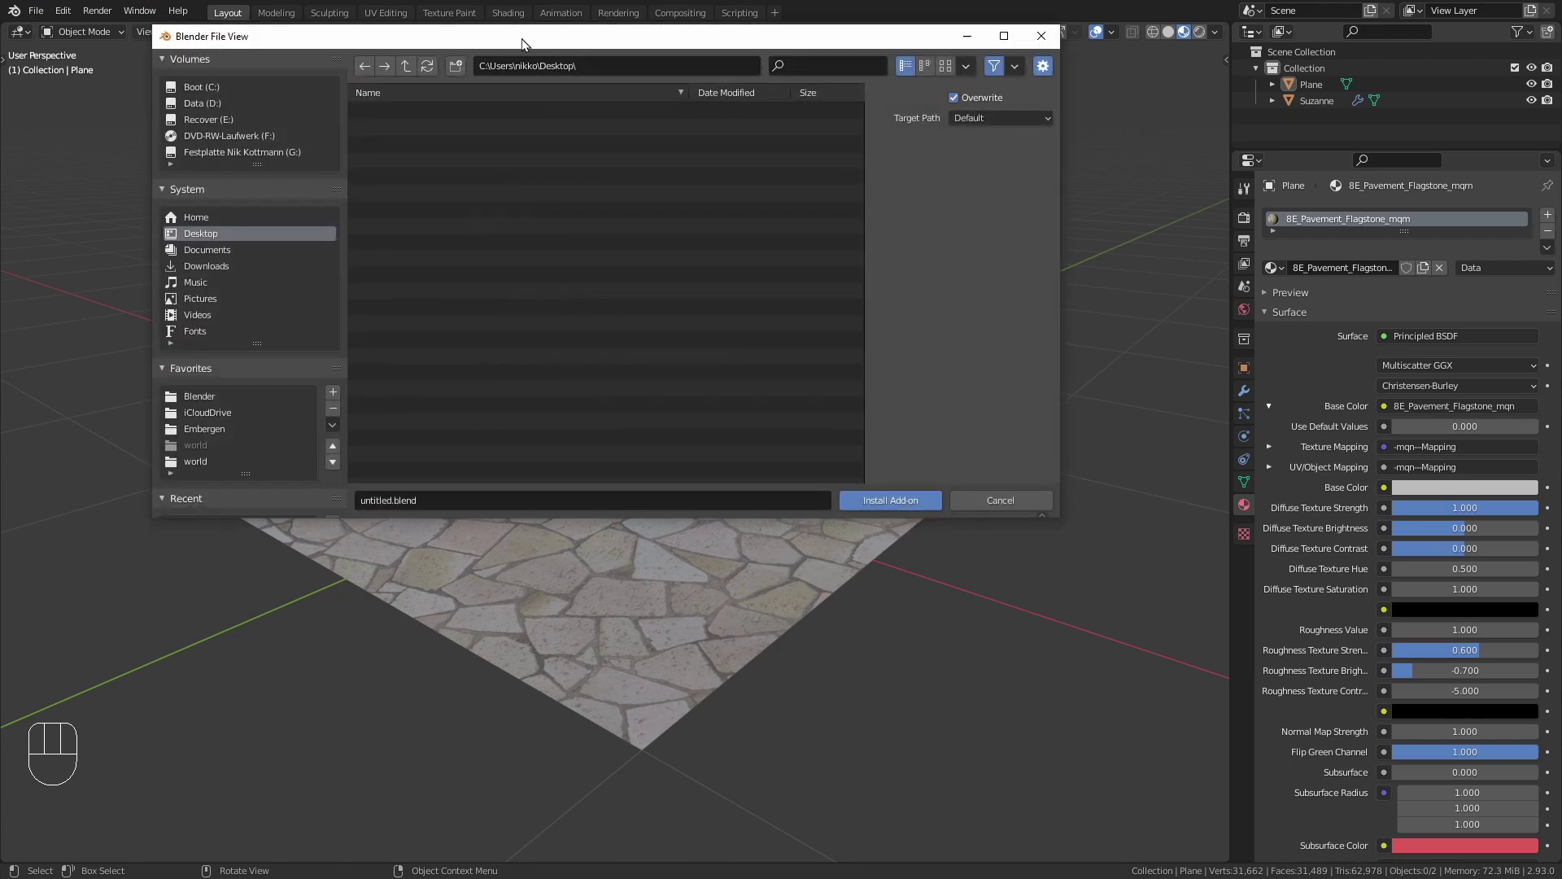
left_click_drag(505, 37, 540, 52)
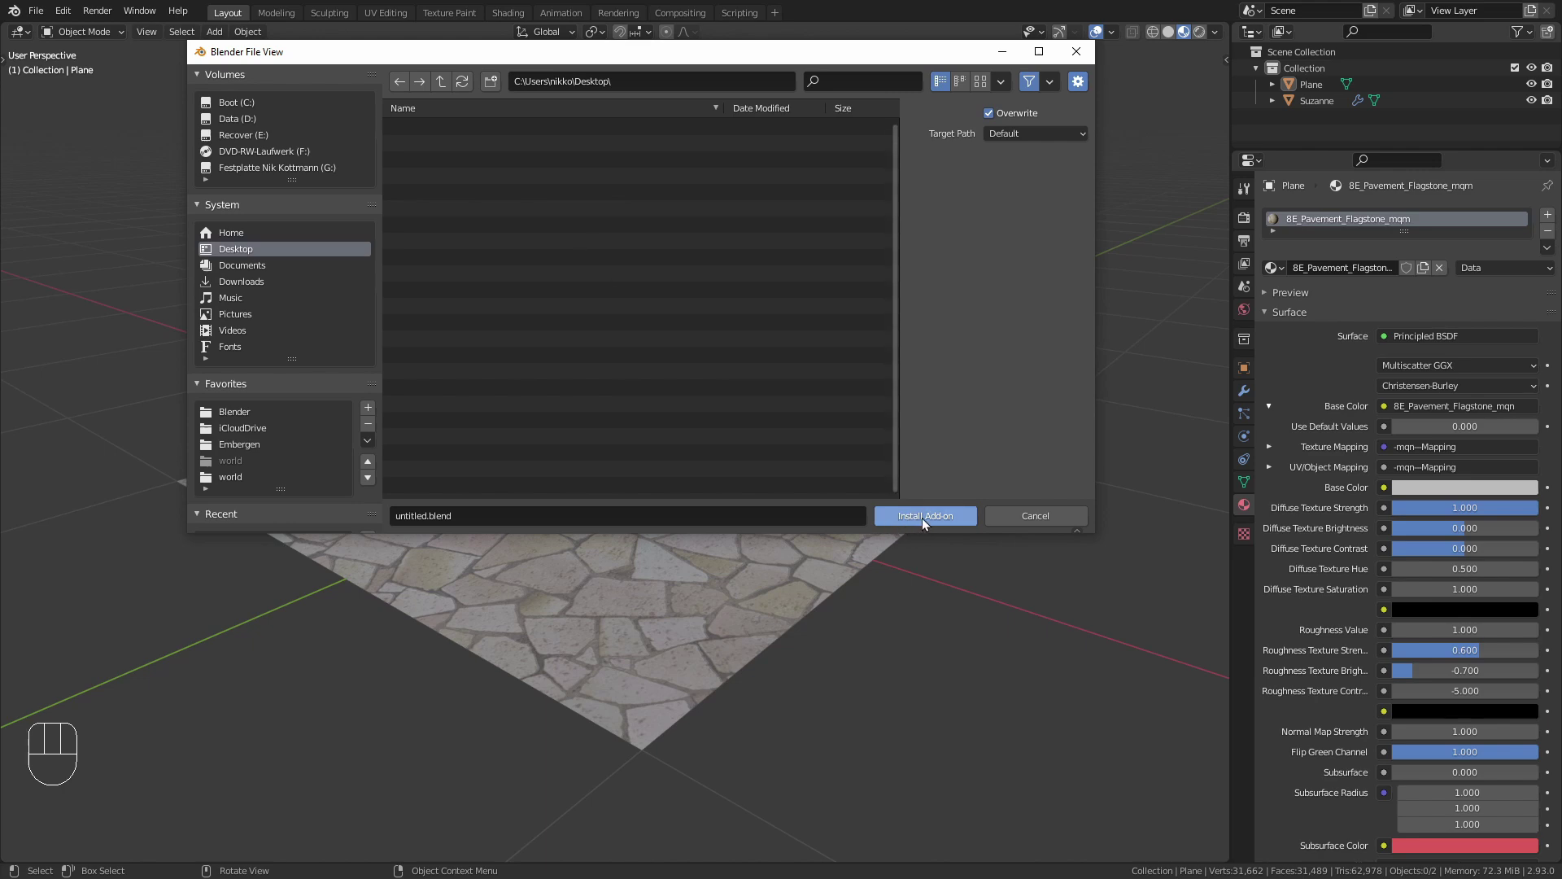
left_click(1053, 519)
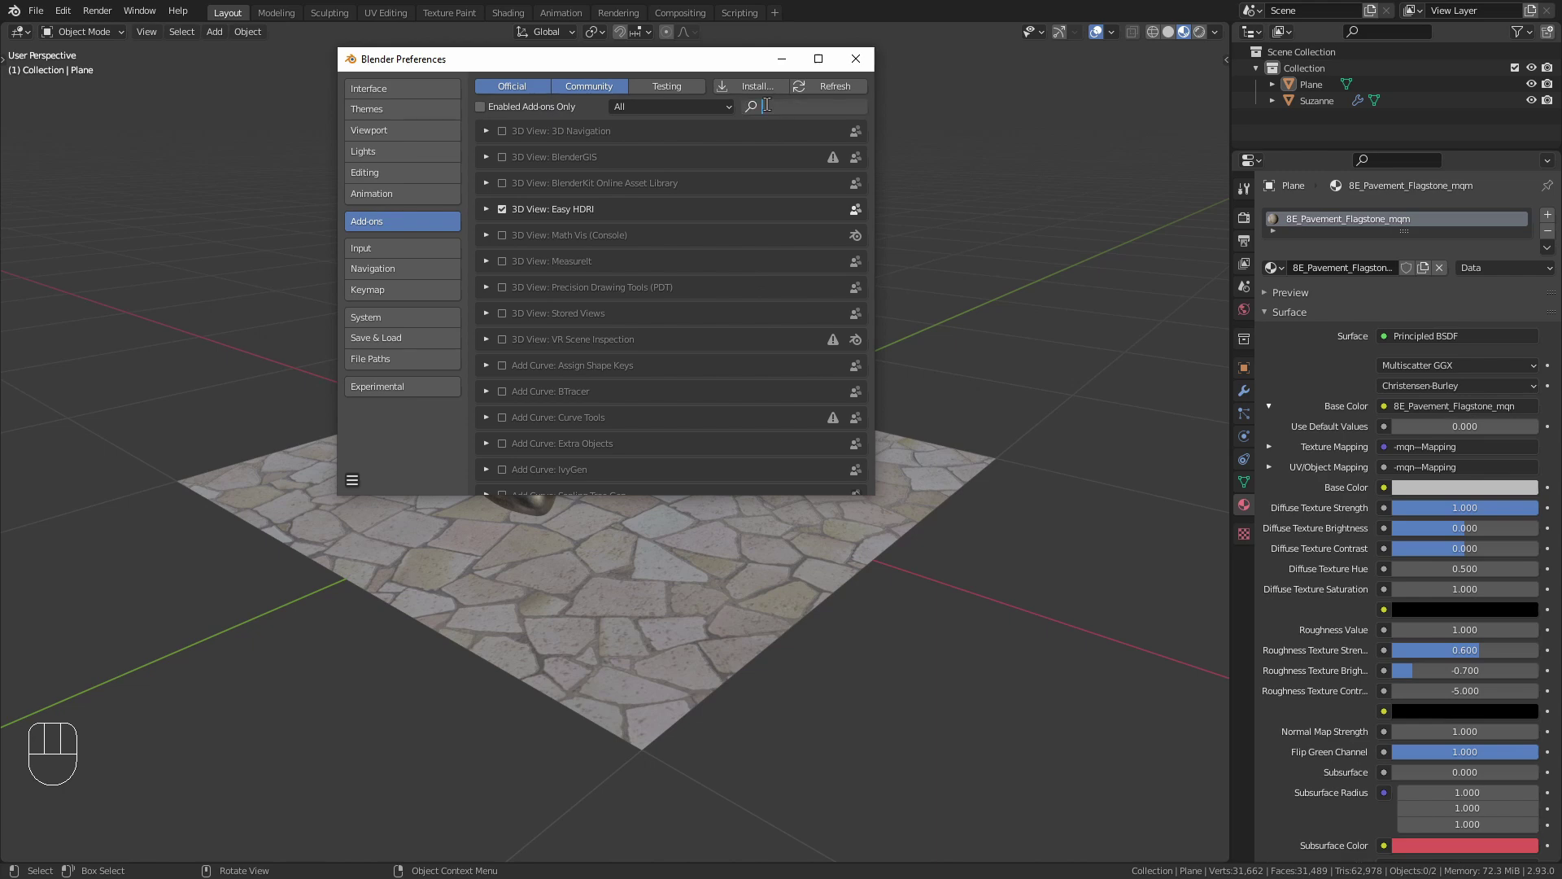
Step: Search the add-ons for "easy", make sure Easy HDRI is enabled, and put the preferences away
type("easy")
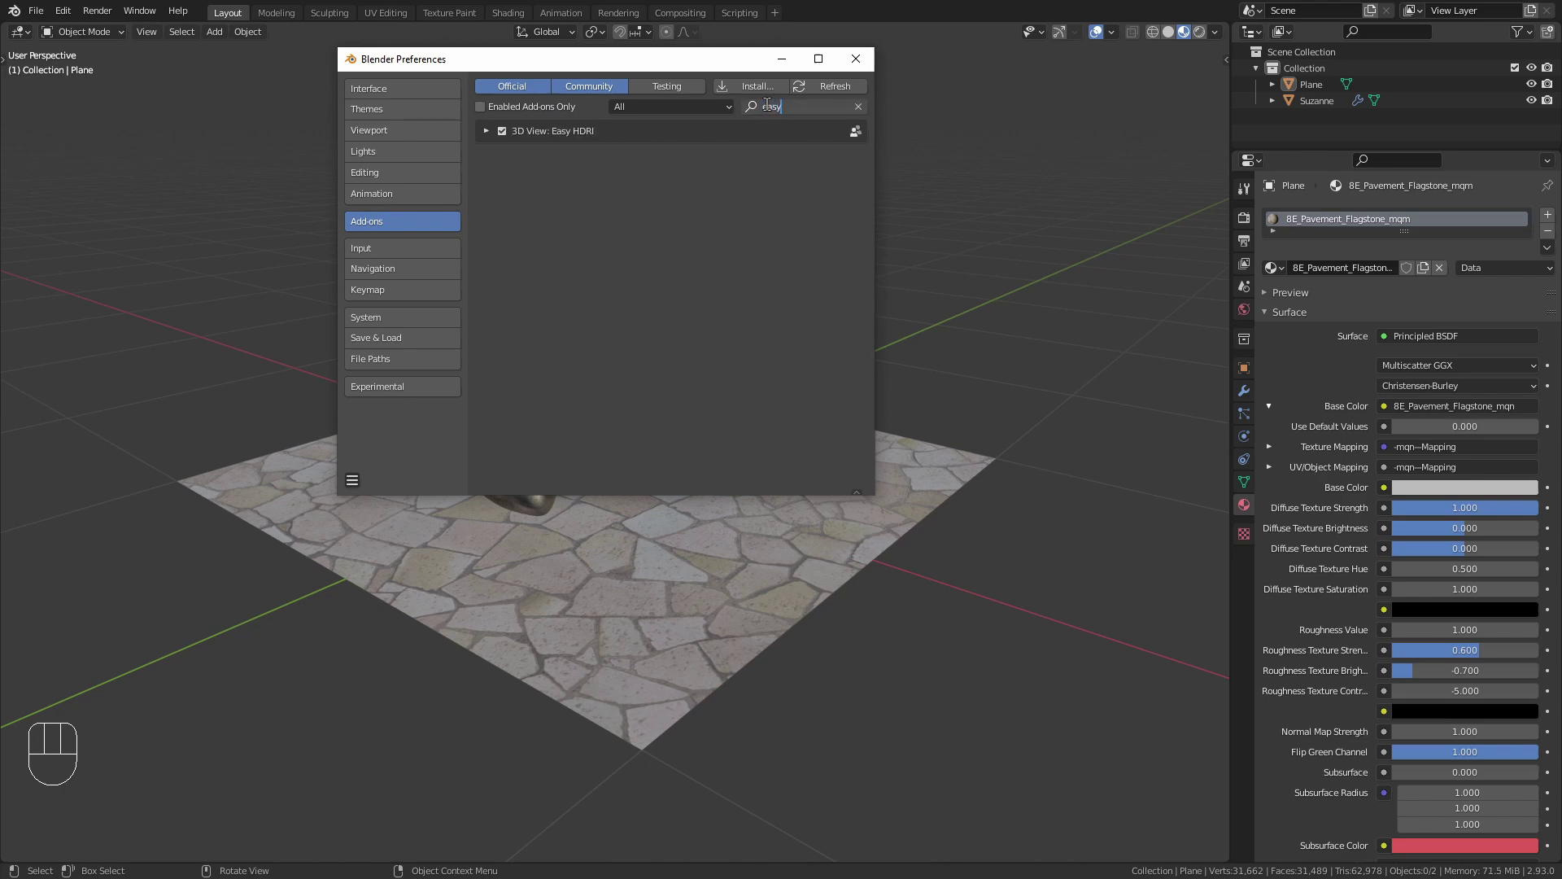
key("Return")
left_click(486, 131)
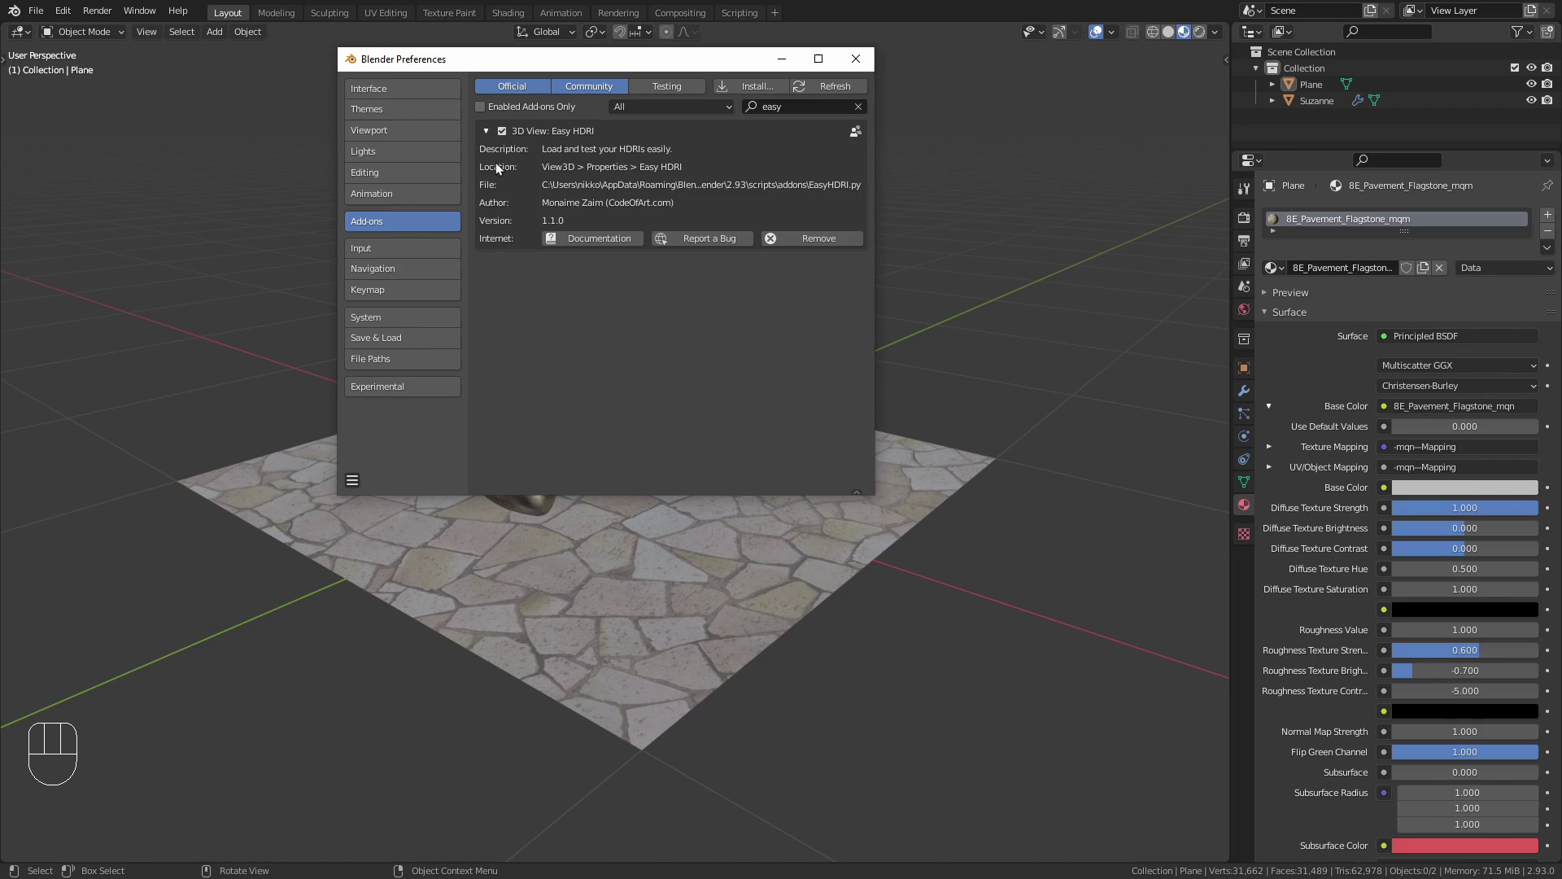
left_click(503, 131)
left_click(786, 59)
Step: Examine the steel Suzanne head and the flagstone plane with their materials in the viewport
scroll(685, 480, "up", 2)
middle_click_drag(664, 469, 656, 364, "shift")
scroll(629, 412, "up", 3)
left_click(711, 410)
mouse_move(711, 410)
middle_mouse_down()
mouse_move(680, 372)
mouse_move(701, 402)
middle_mouse_up()
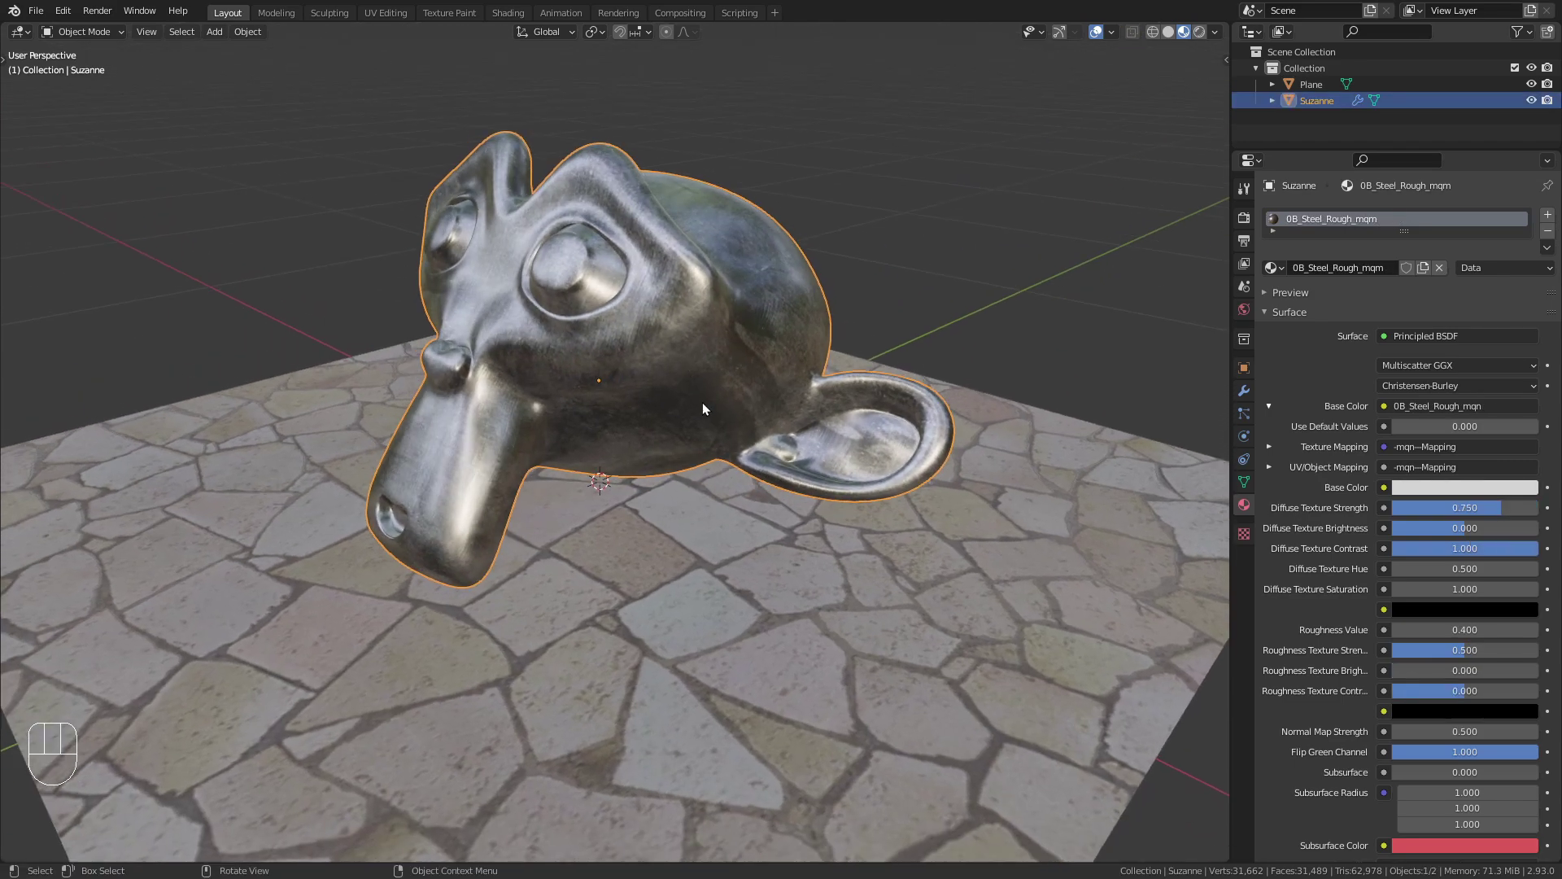
left_click(741, 608)
scroll(716, 579, "down", 2)
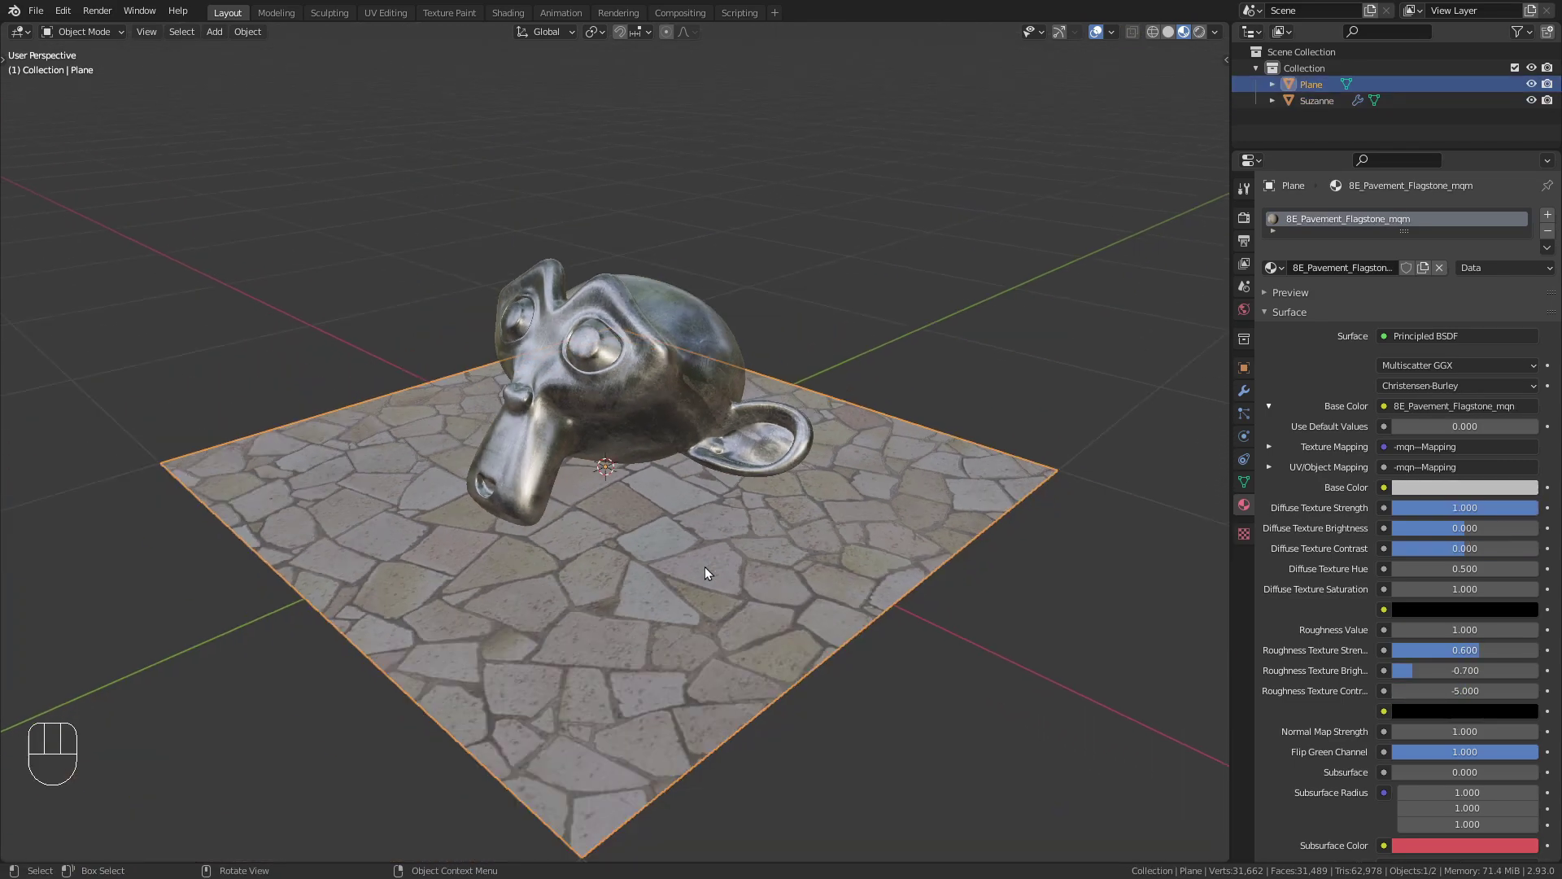
scroll(682, 530, "up", 2)
middle_click_drag(642, 484, 697, 408)
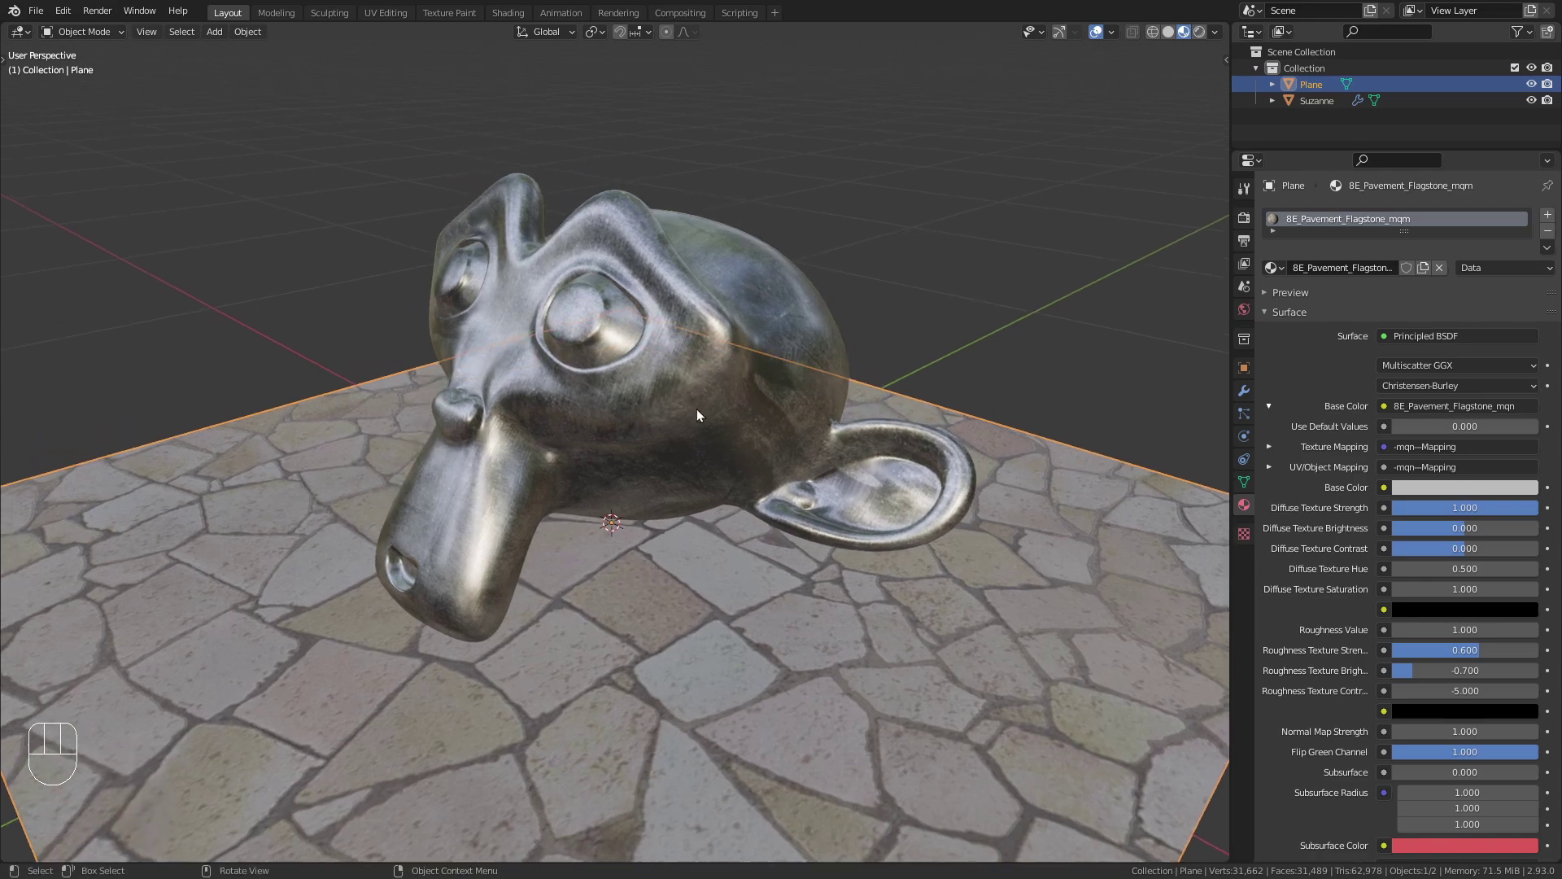
left_click(832, 296)
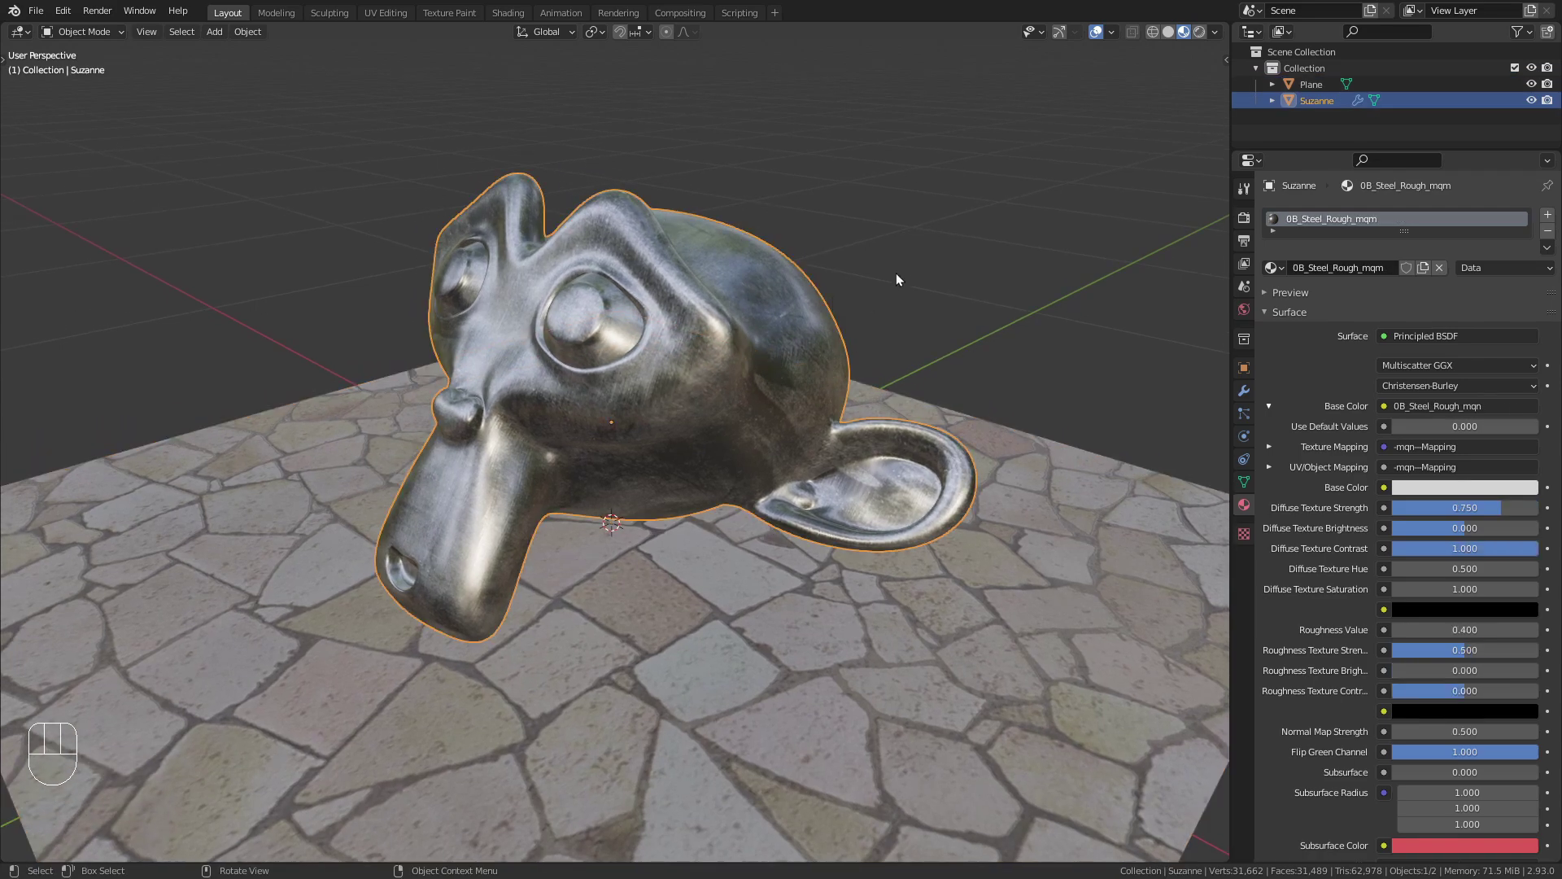
Step: Set the viewport to Rendered shading and bring up the Easy HDRI add-on's controls
left_click(1199, 31)
mouse_move(633, 301)
middle_mouse_down()
mouse_move(653, 333)
mouse_move(593, 306)
mouse_move(558, 325)
middle_mouse_up()
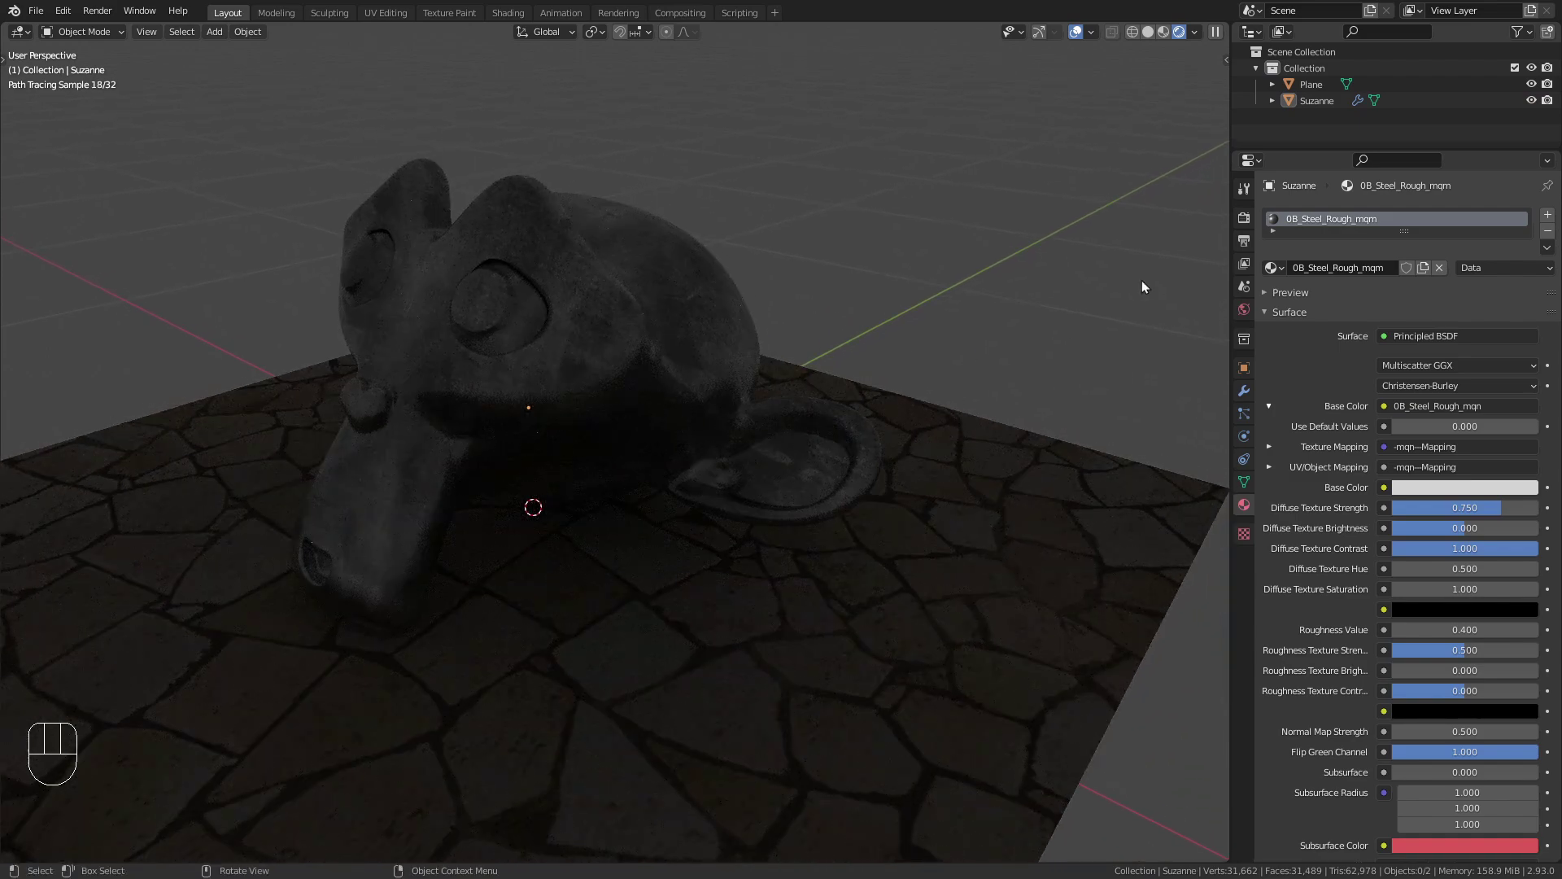
key("n")
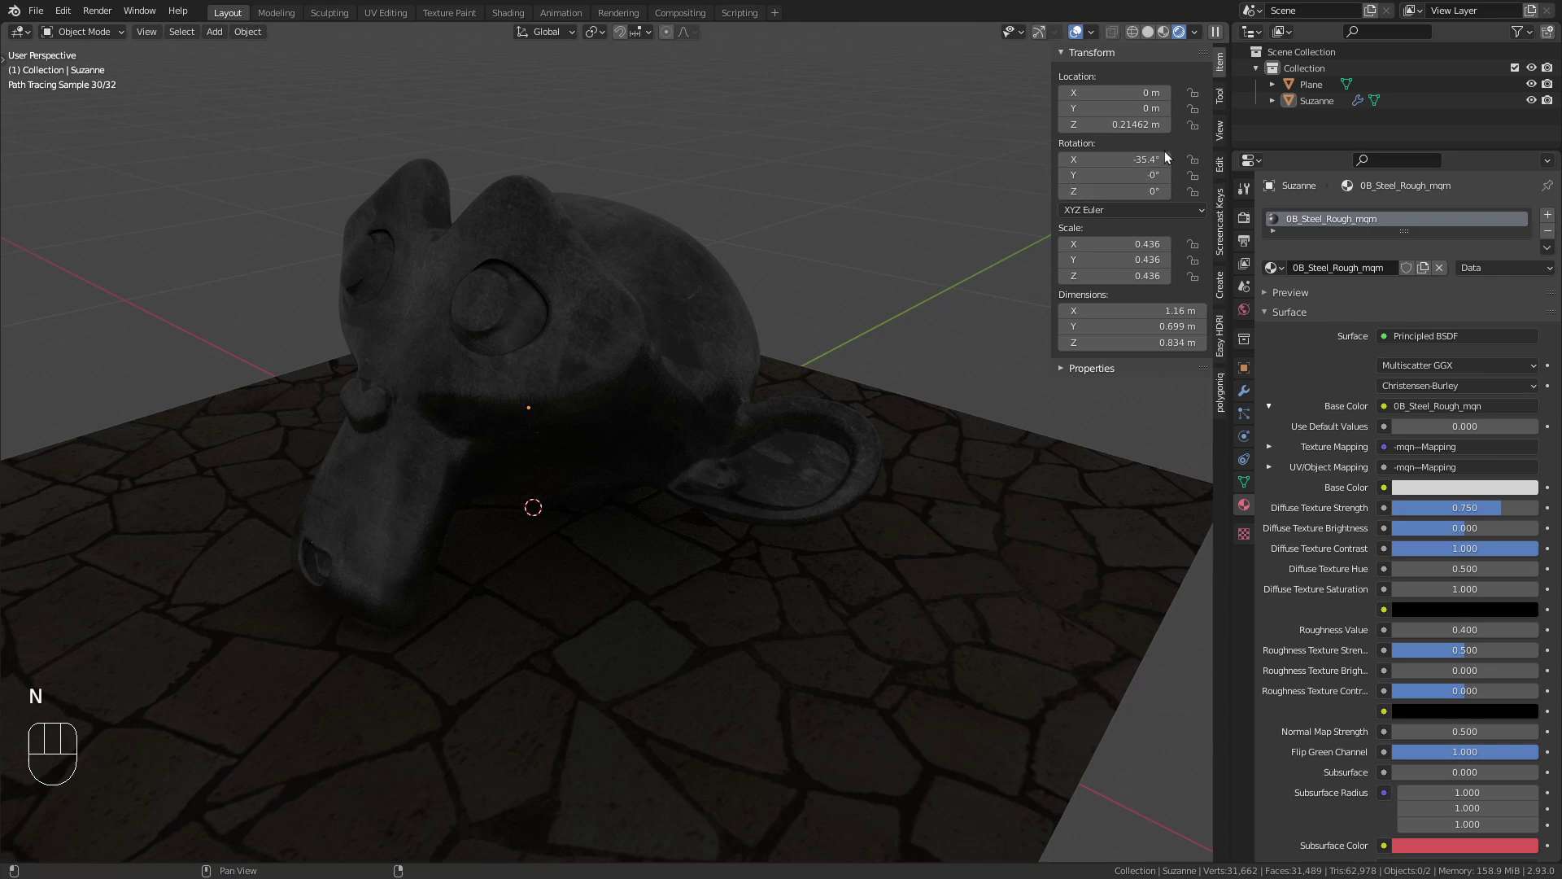
left_click(1220, 337)
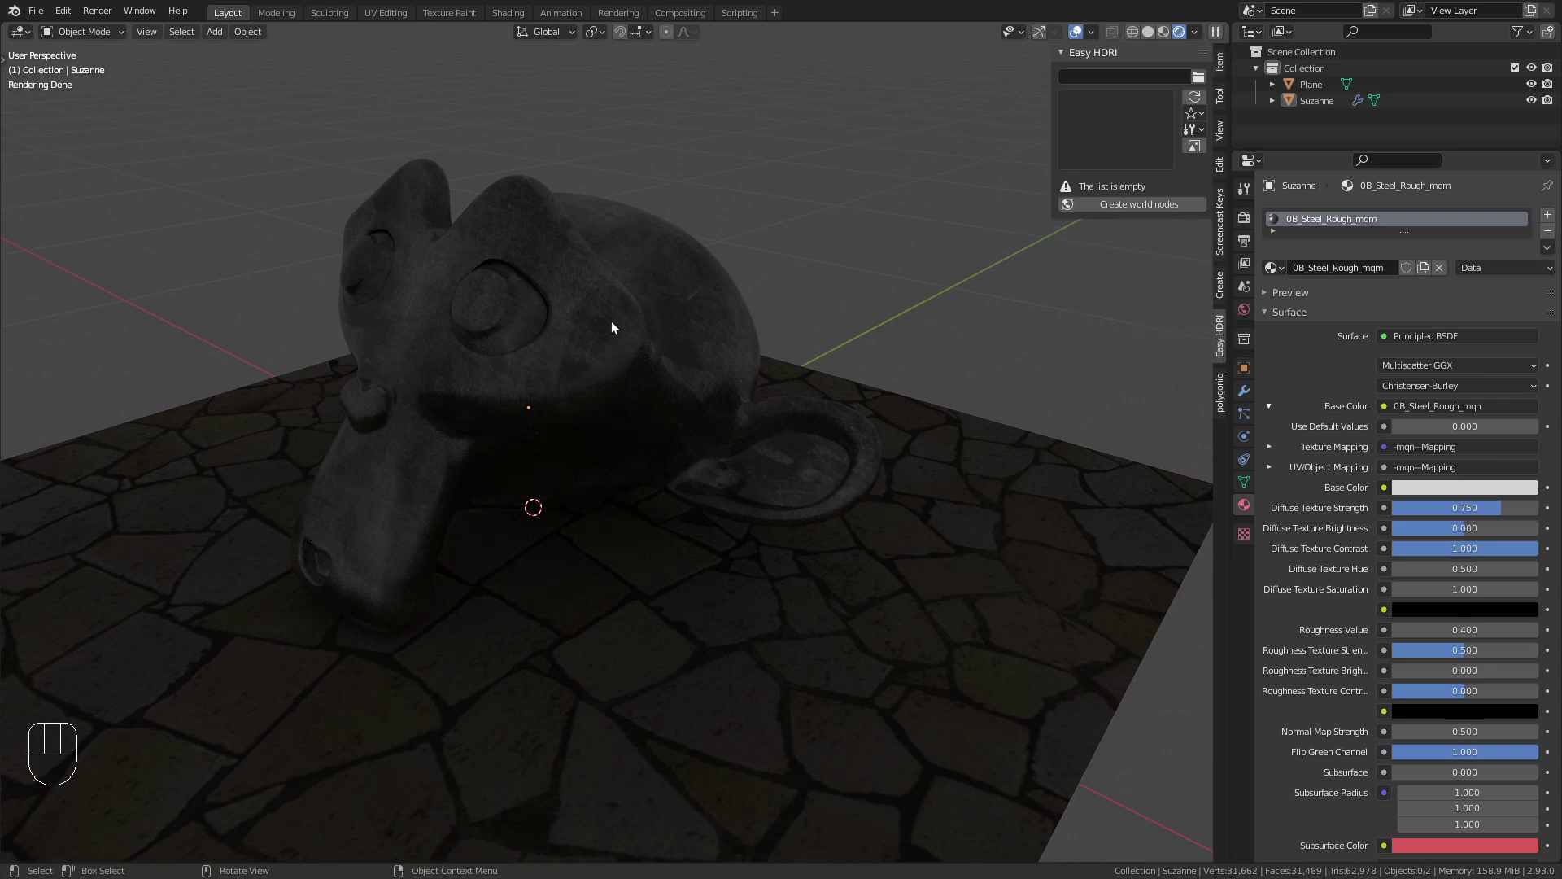
middle_click_drag(612, 327, 599, 327, "shift")
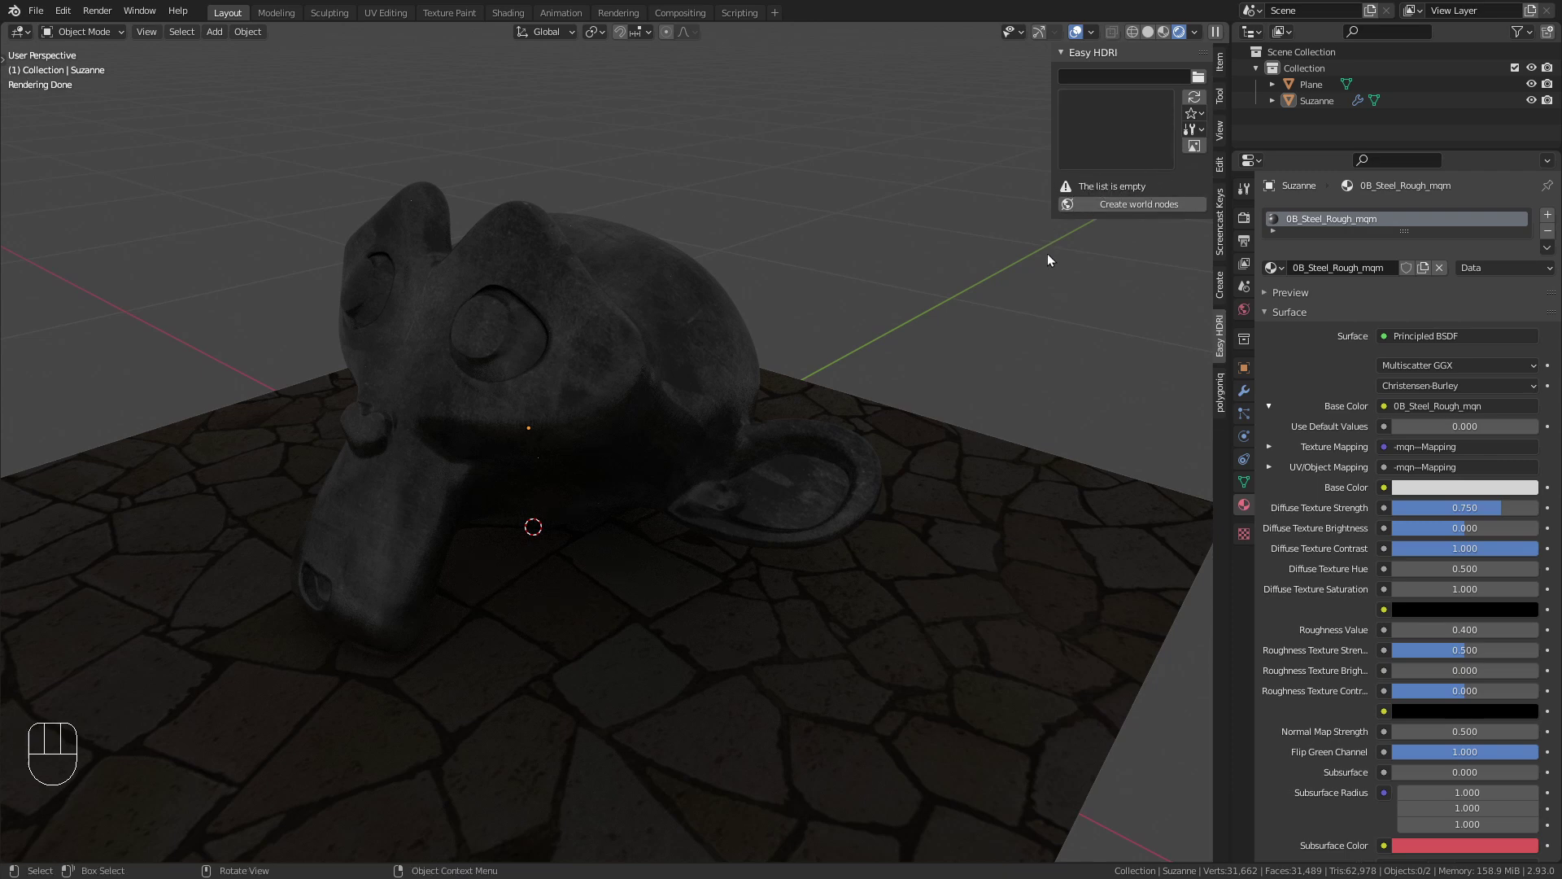
Step: Set the Easy HDRI image folder to G:\Blender\HDRi
left_click(1198, 78)
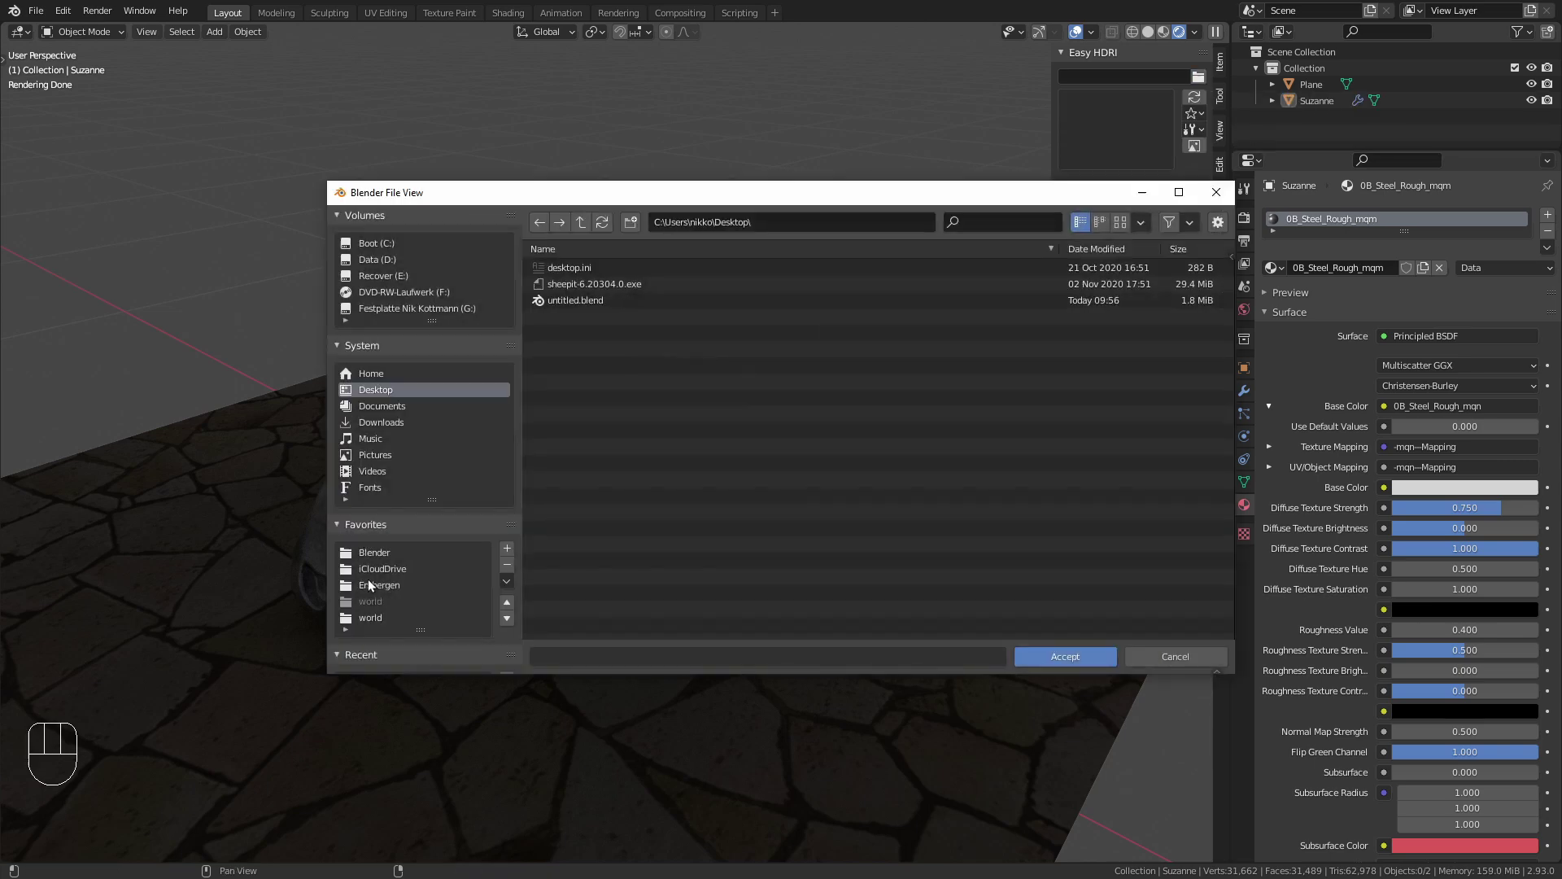
left_click(371, 553)
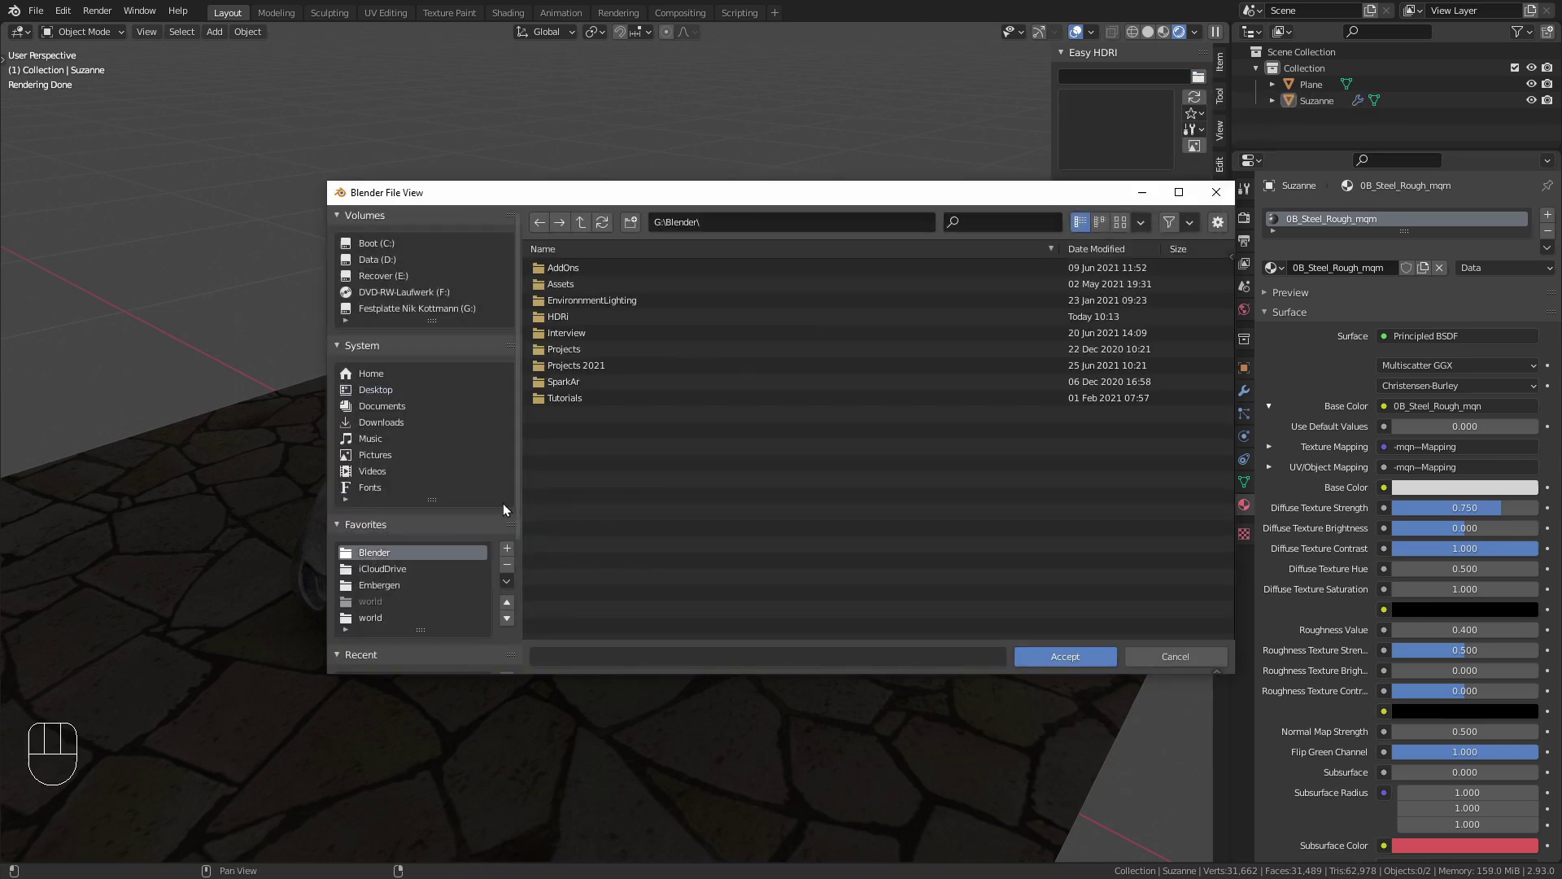
left_click(586, 315)
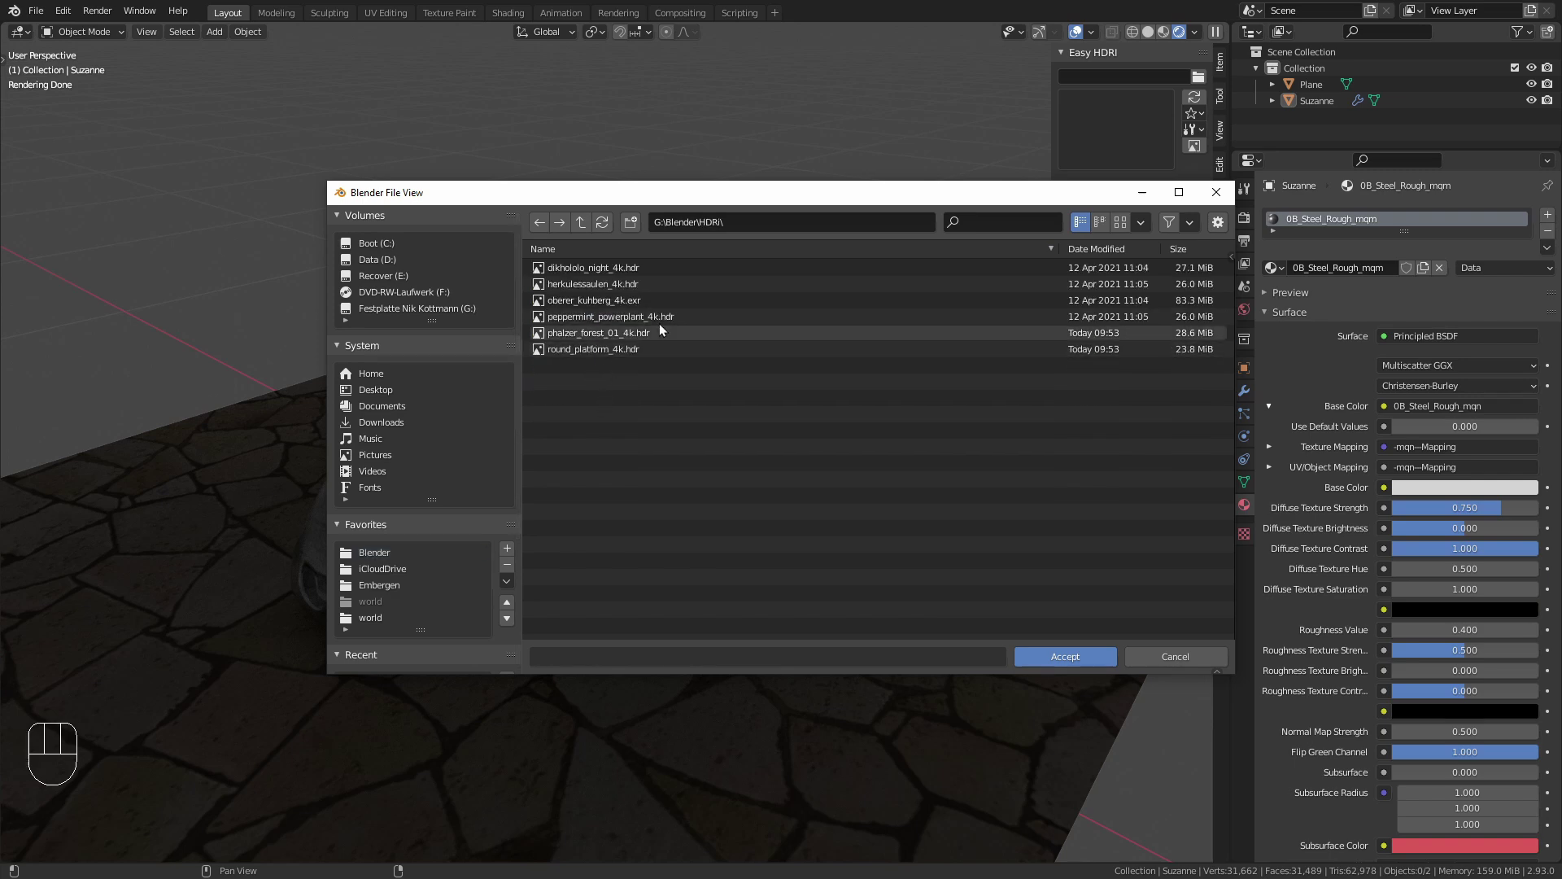
left_click(1090, 658)
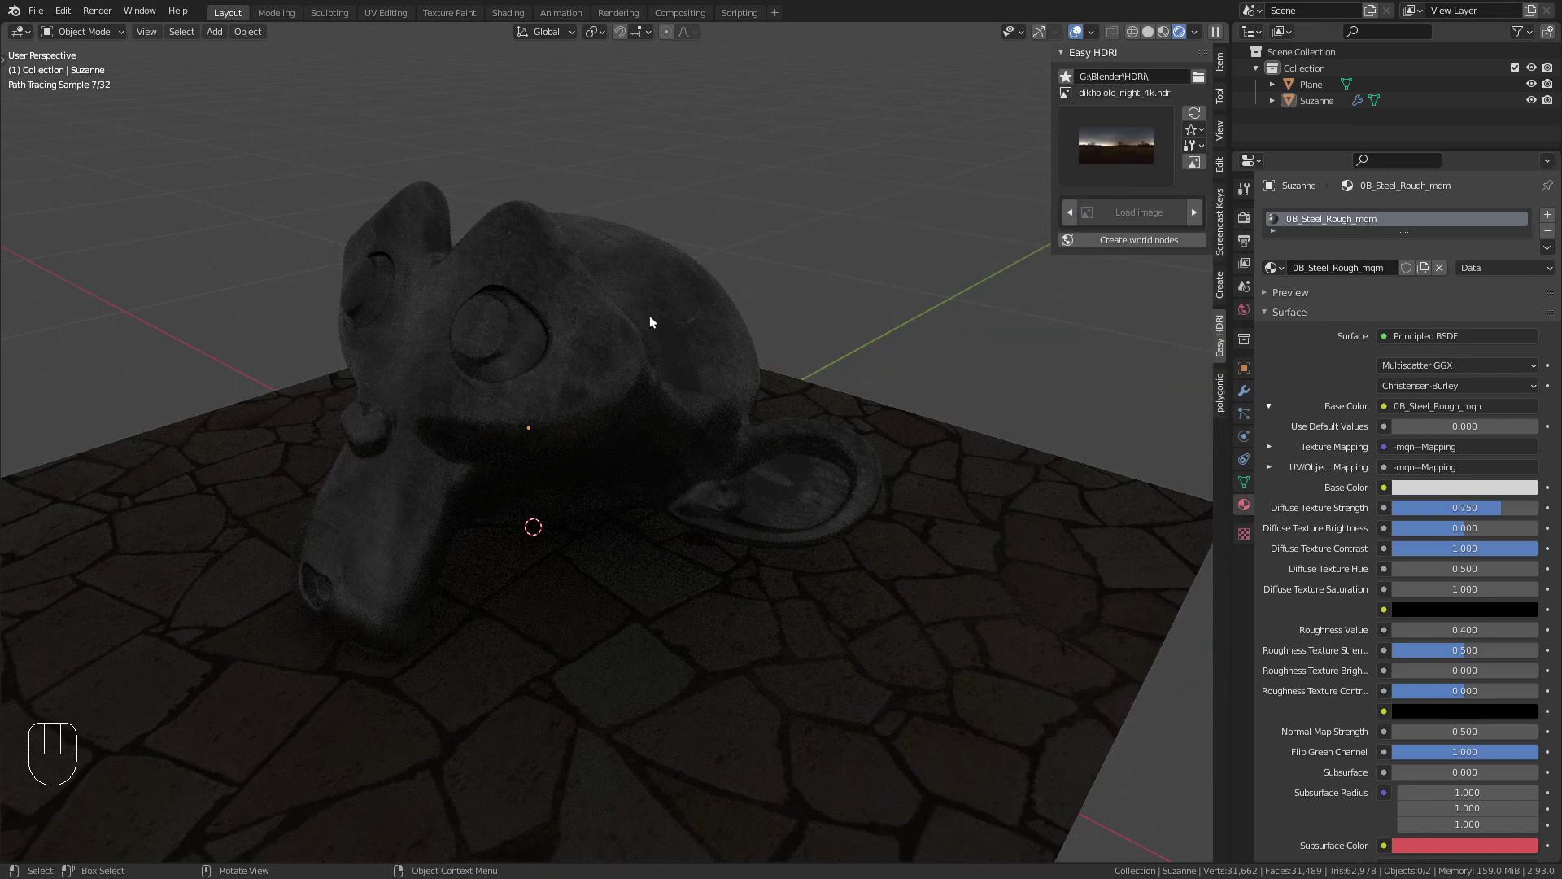
middle_click_drag(631, 299, 680, 325, "shift")
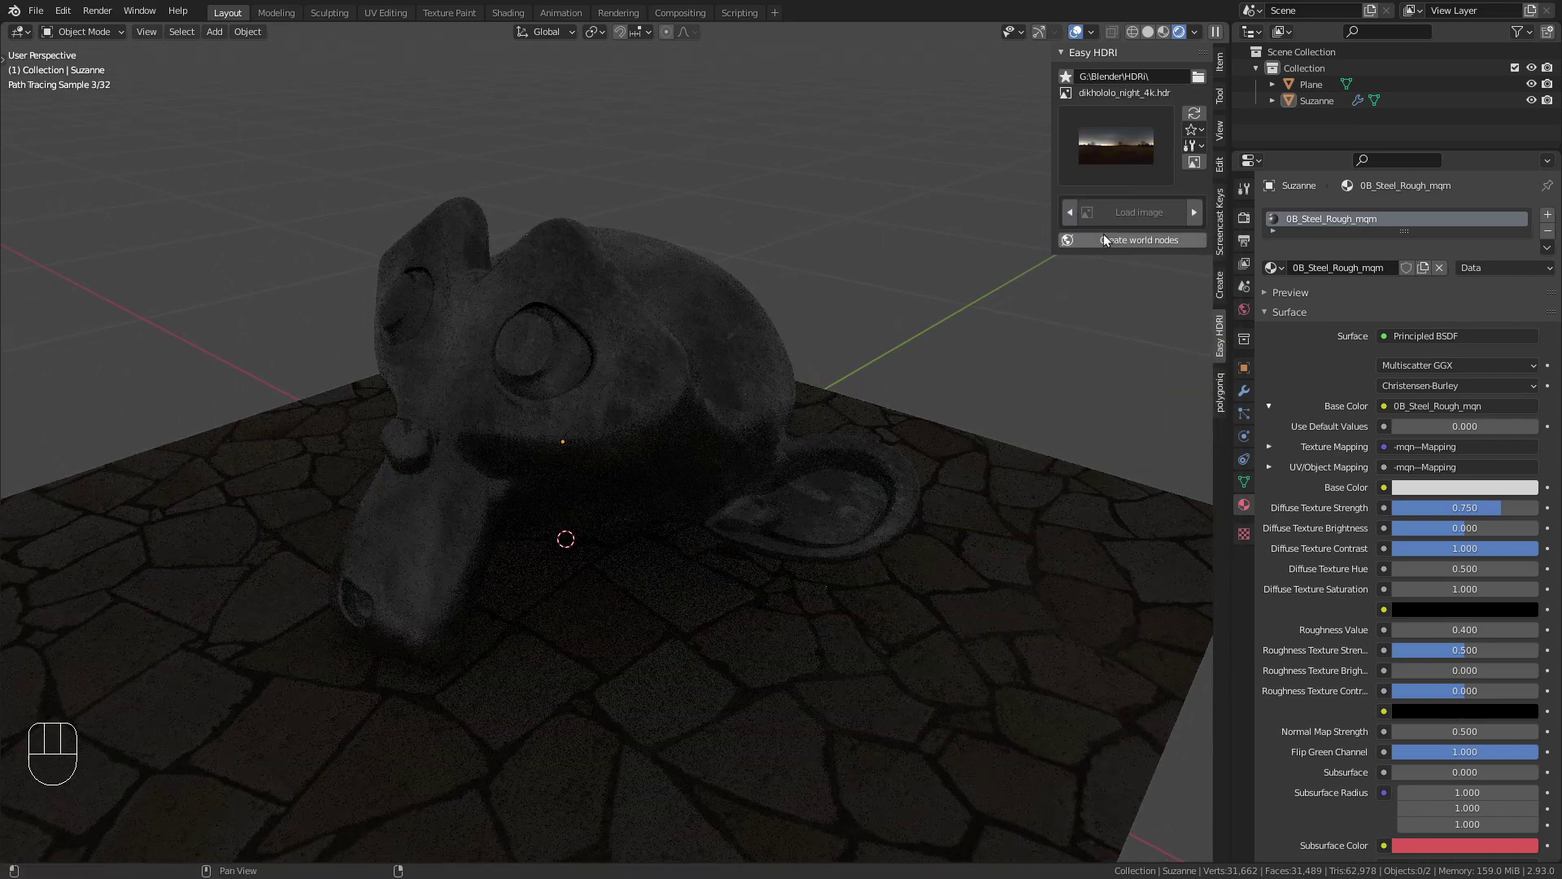
Step: Create the Easy HDRI world nodes with dikhololo_night_4k.hdr as the environment image
left_click(1135, 152)
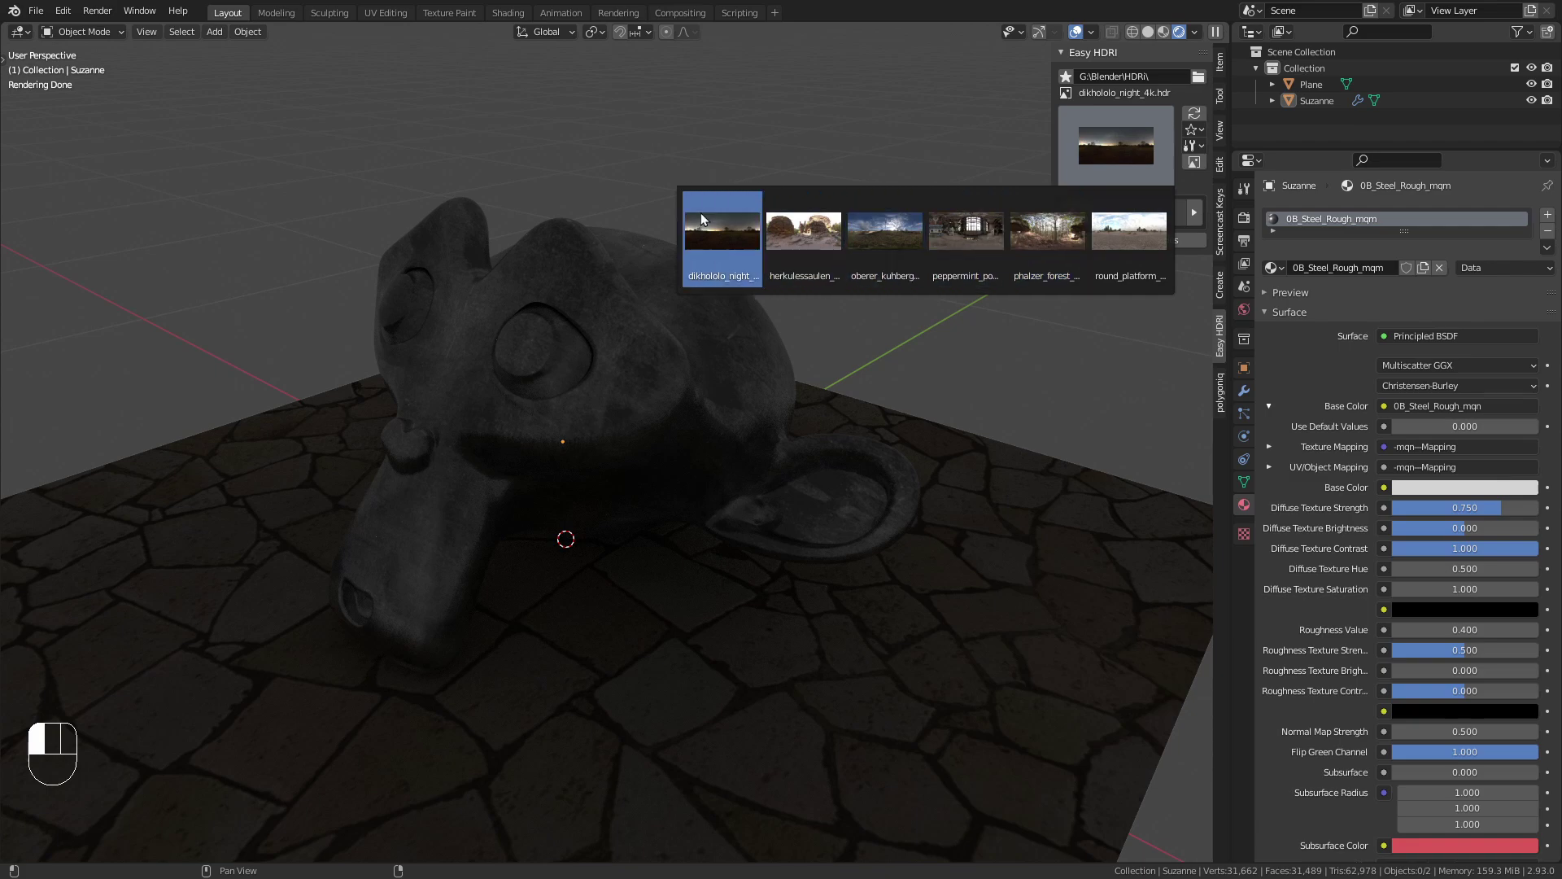
left_click(981, 96)
scroll(750, 355, "down", 2)
scroll(750, 355, "down", 3)
mouse_move(750, 355)
middle_mouse_down()
mouse_move(721, 340)
mouse_move(635, 365)
mouse_move(639, 496)
middle_mouse_up()
scroll(632, 366, "up", 3)
left_click(1162, 242)
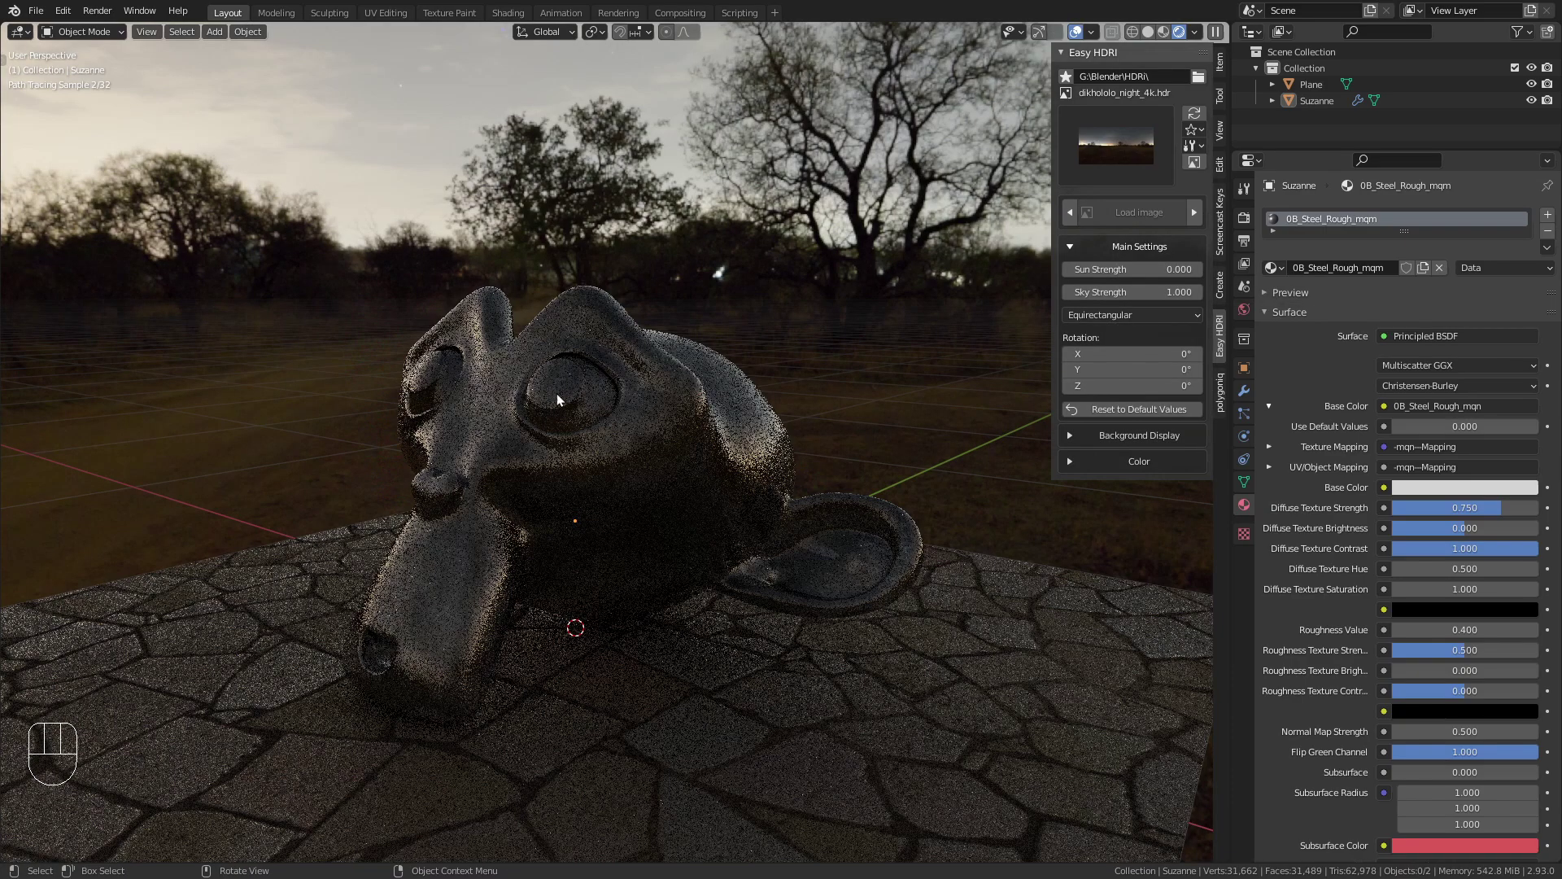
scroll(524, 367, "down", 1)
mouse_move(524, 368)
middle_mouse_down()
mouse_move(719, 383)
mouse_move(750, 365)
mouse_move(592, 417)
mouse_move(526, 463)
mouse_move(631, 461)
mouse_move(583, 422)
mouse_move(561, 444)
mouse_move(437, 474)
mouse_move(391, 456)
middle_mouse_up()
middle_click_drag(640, 508, 553, 520, "shift")
mouse_move(651, 537)
middle_mouse_down()
mouse_move(669, 545)
mouse_move(584, 535)
mouse_move(631, 533)
middle_mouse_up()
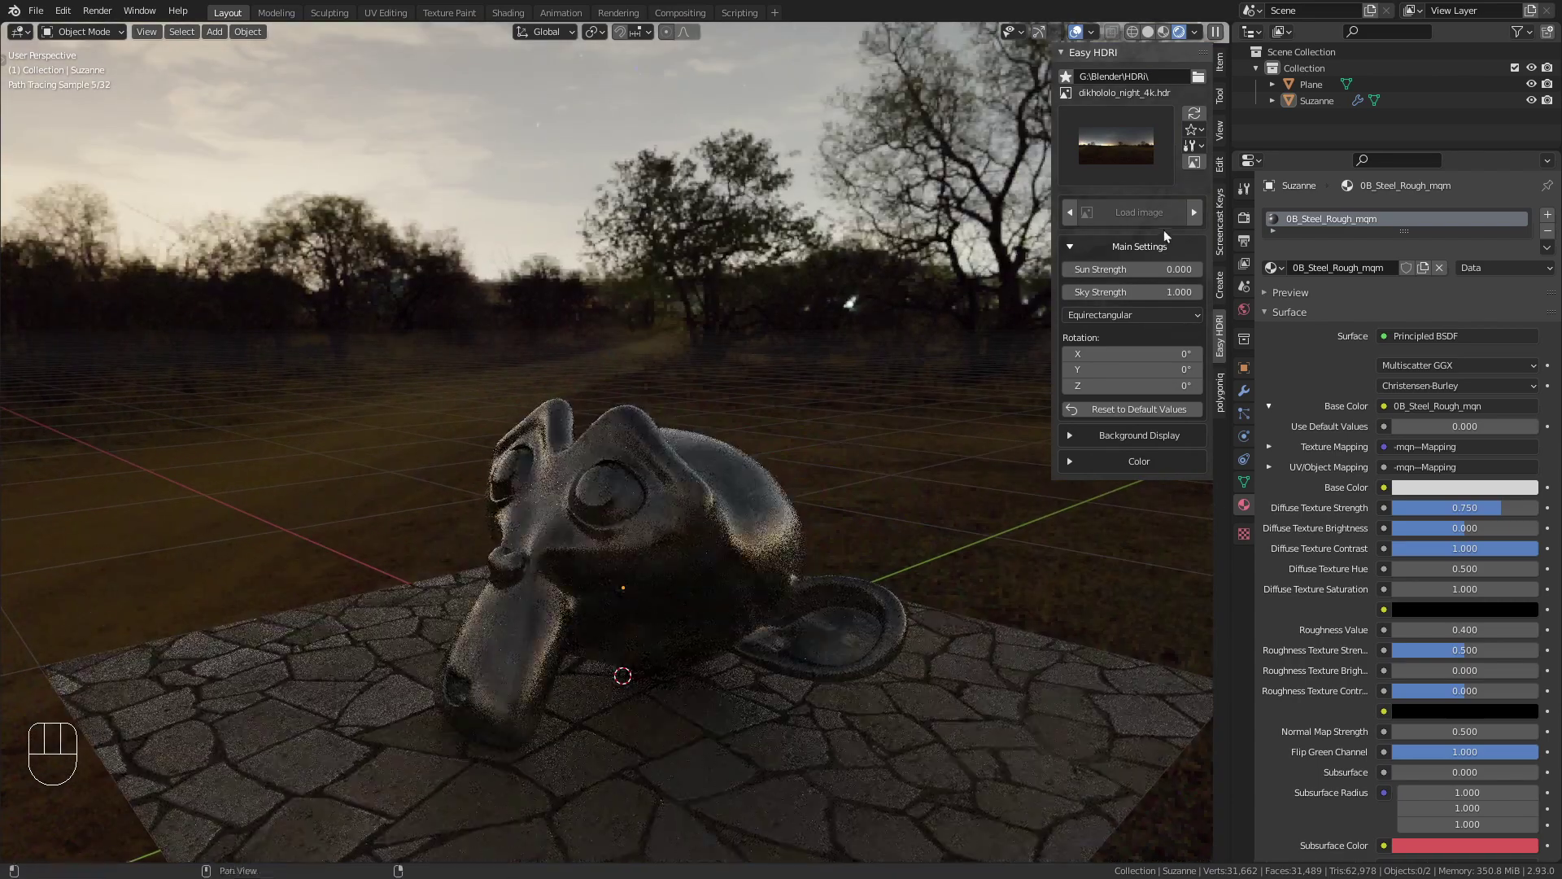
Step: Advance the environment image through herkulessaulen_4k.hdr to oberer_kuhberg_4k.exr, checking each one around the model
left_click(1194, 213)
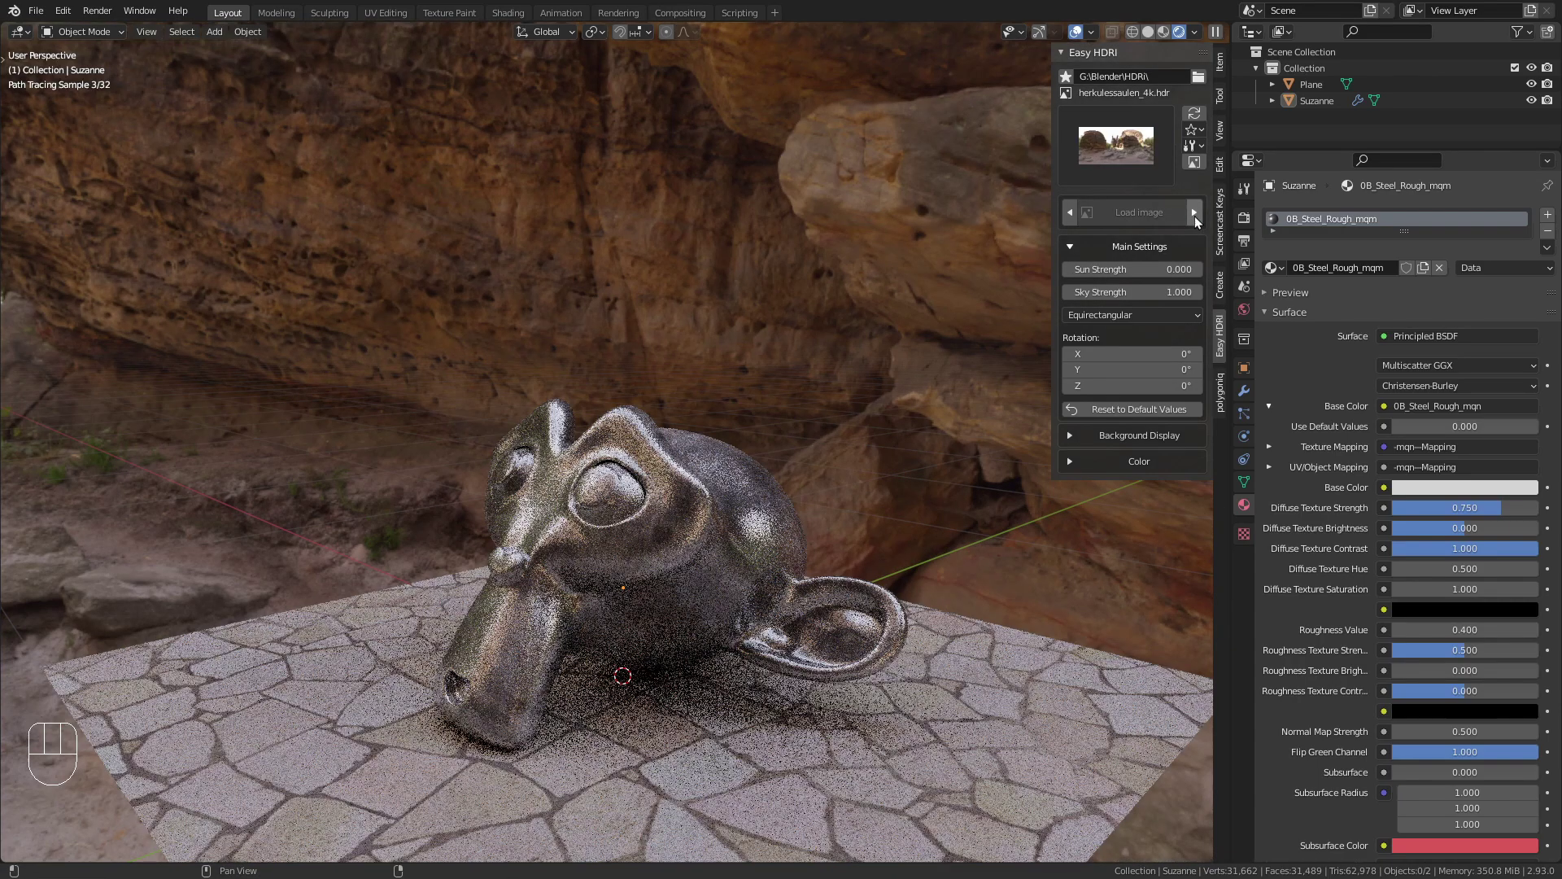
mouse_move(773, 408)
middle_mouse_down()
mouse_move(860, 443)
mouse_move(905, 415)
mouse_move(1039, 253)
middle_mouse_up()
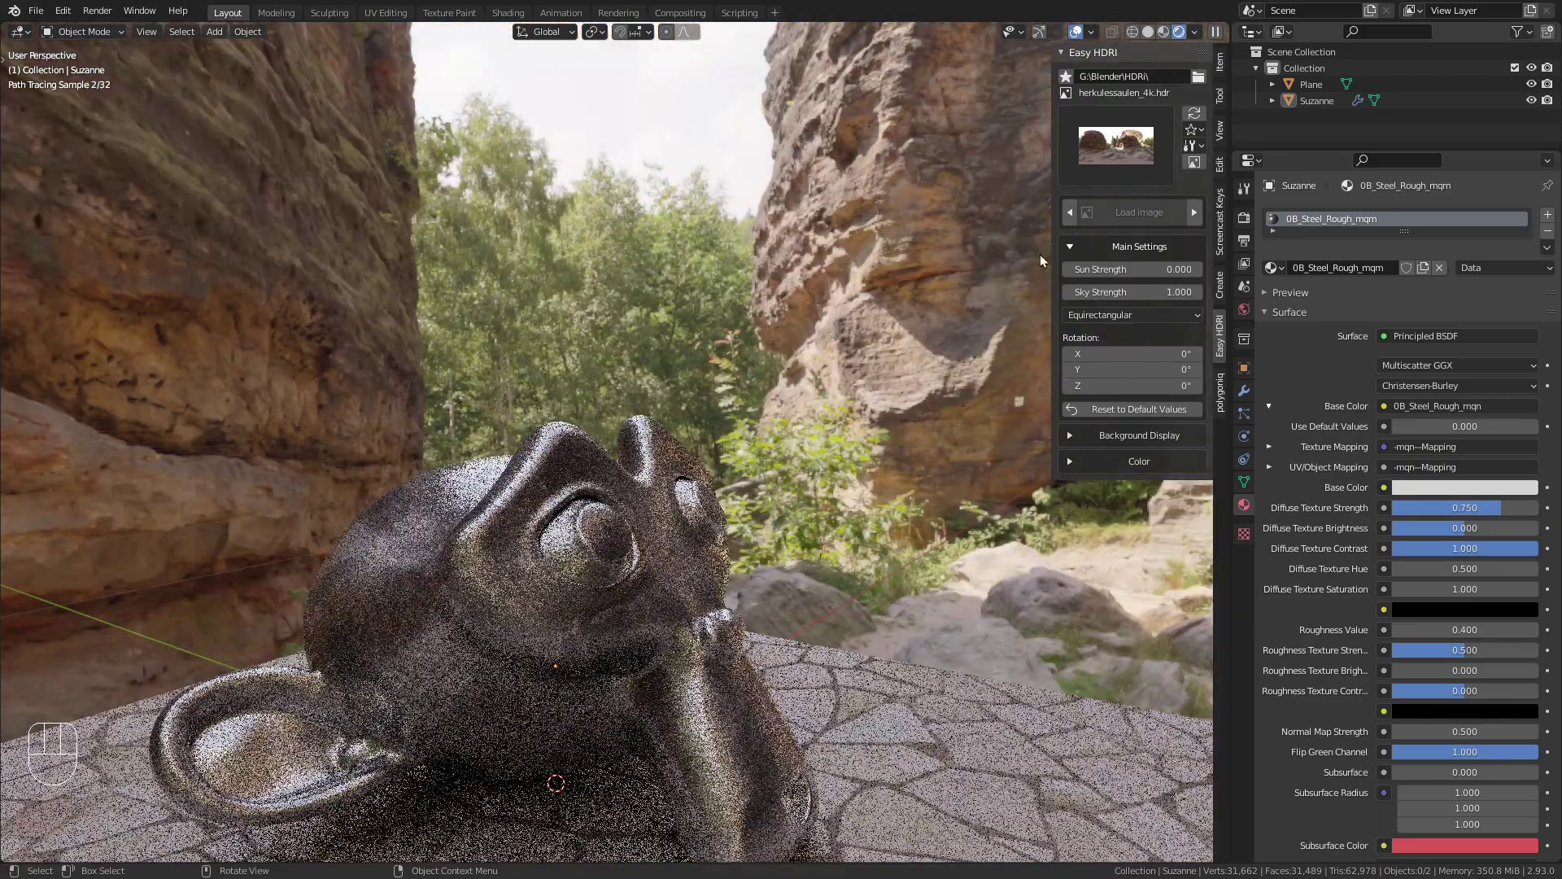
left_click(1194, 213)
scroll(789, 446, "down", 1)
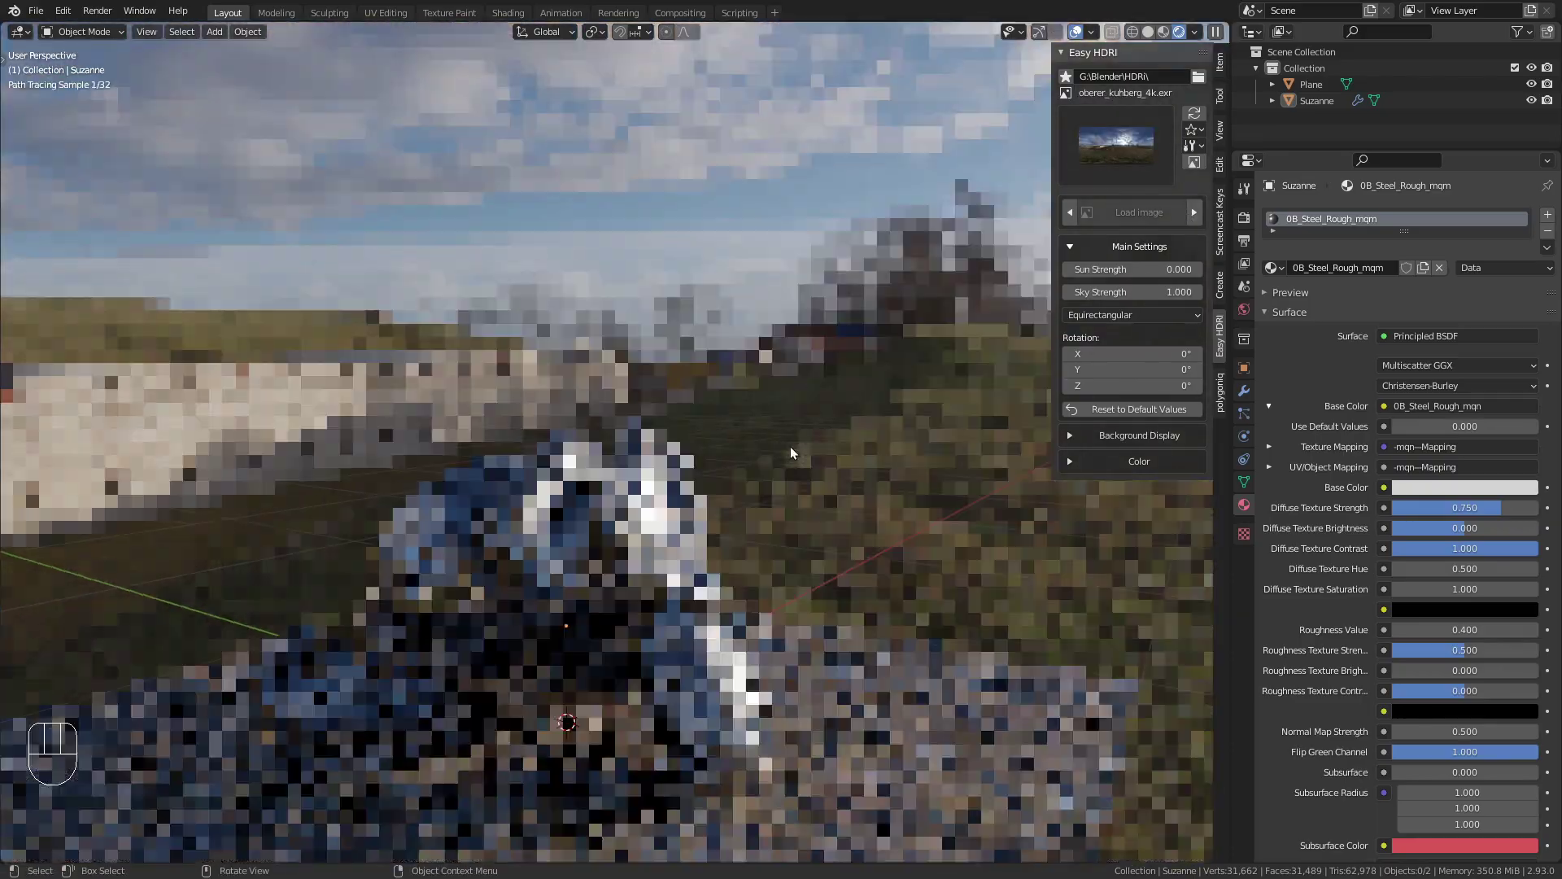
middle_click_drag(785, 443, 775, 410, "shift")
Step: Choose round_platform_4k.hdr from the HDRI thumbnails as the environment image
left_click(1139, 157)
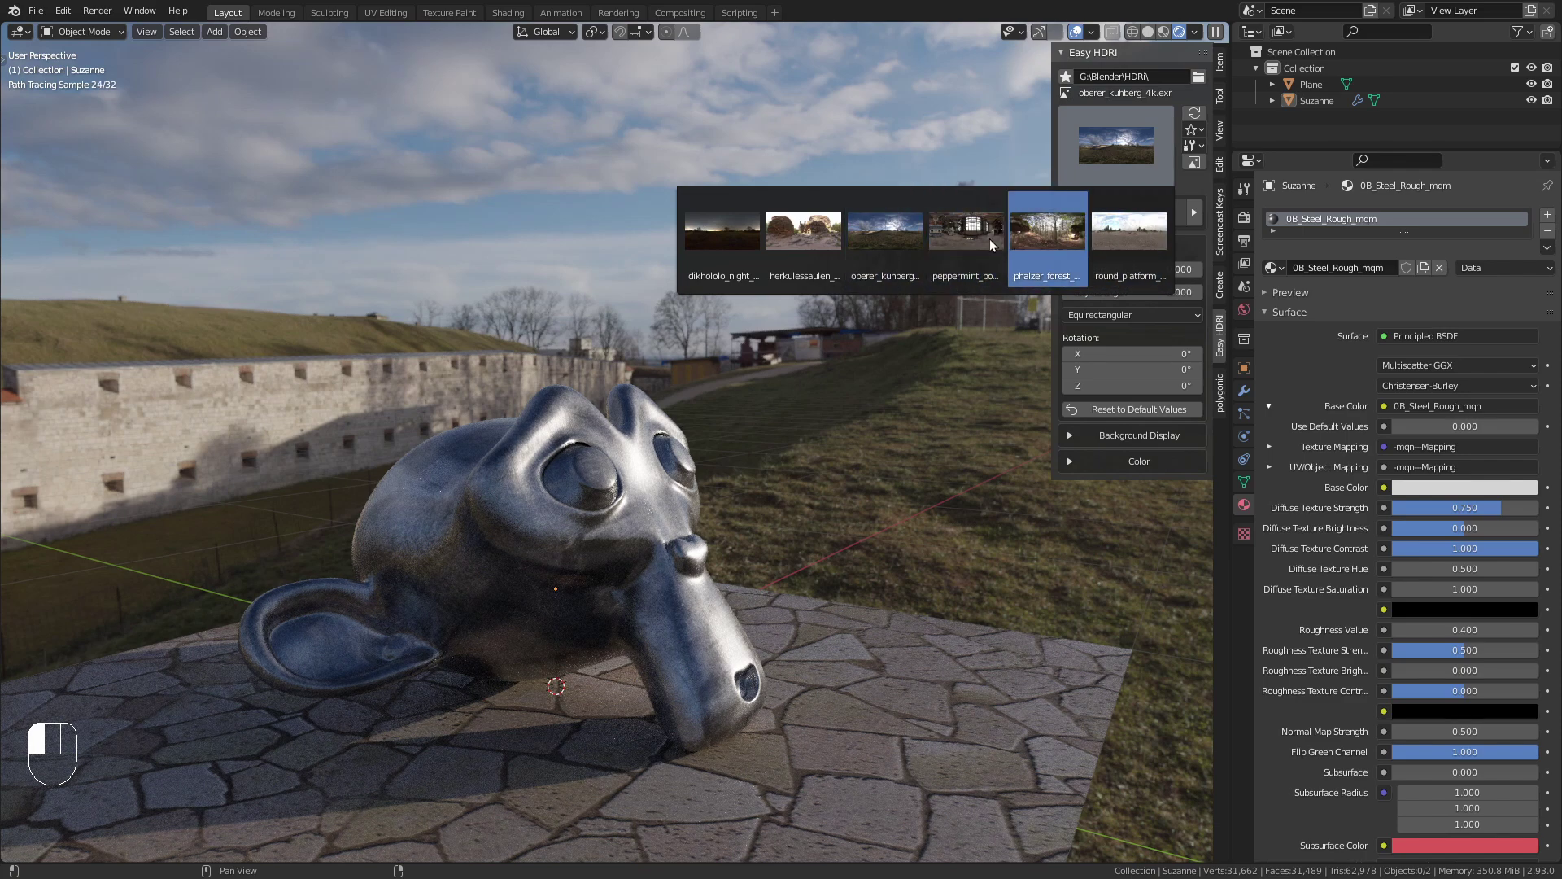
left_click(872, 231)
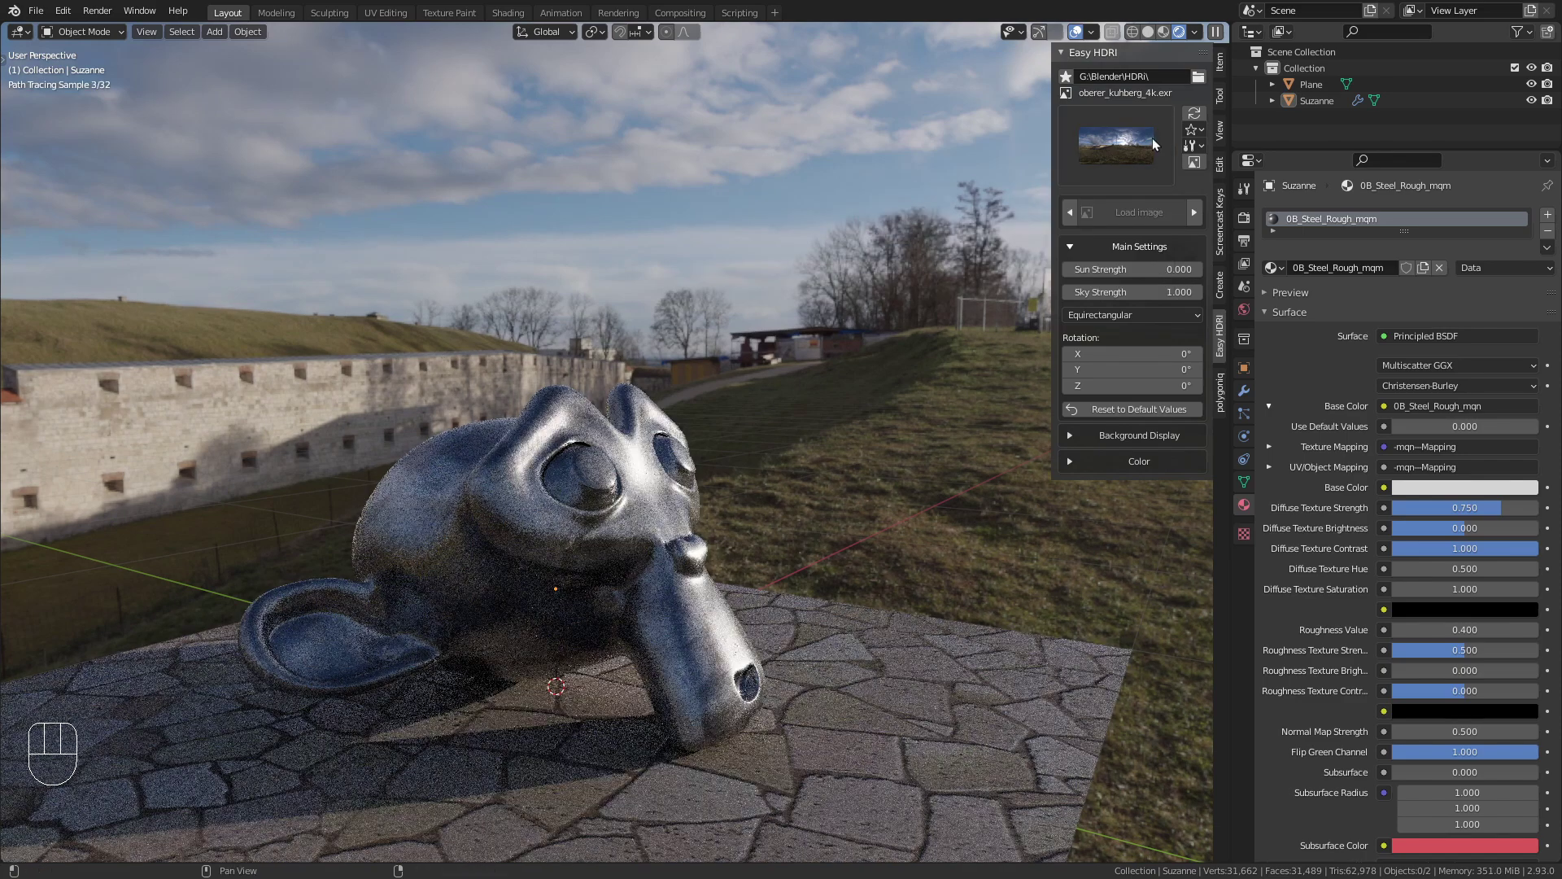
left_click(1136, 140)
left_click(1118, 226)
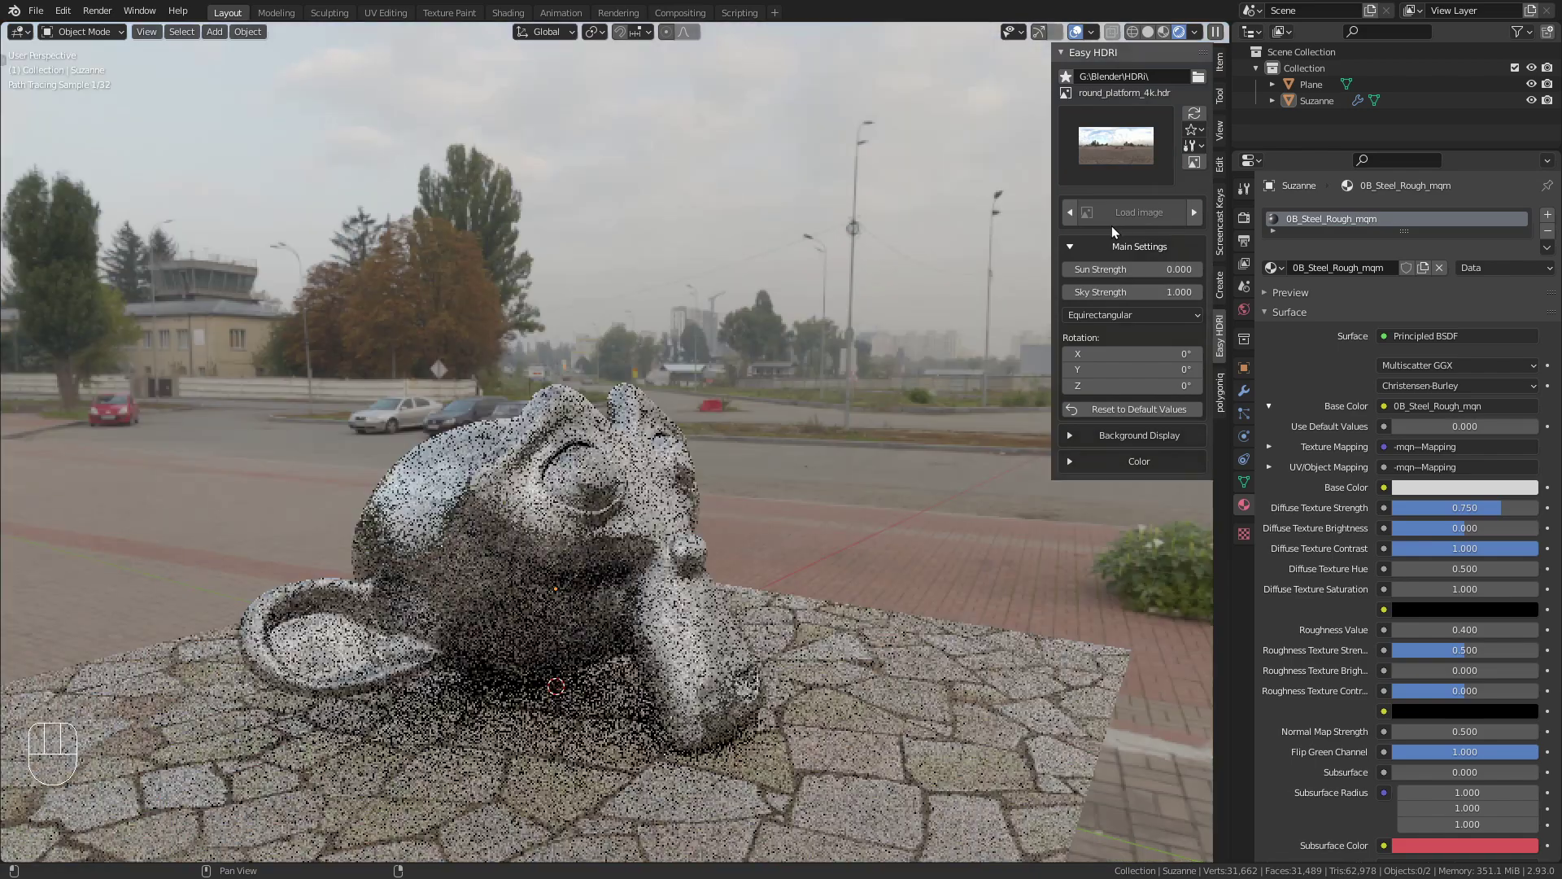
middle_click_drag(618, 432, 758, 420)
Step: Choose oberer_kuhberg_4k.exr from the HDRI thumbnails as the environment image and inspect its lighting on Suzanne up close
left_click(1115, 145)
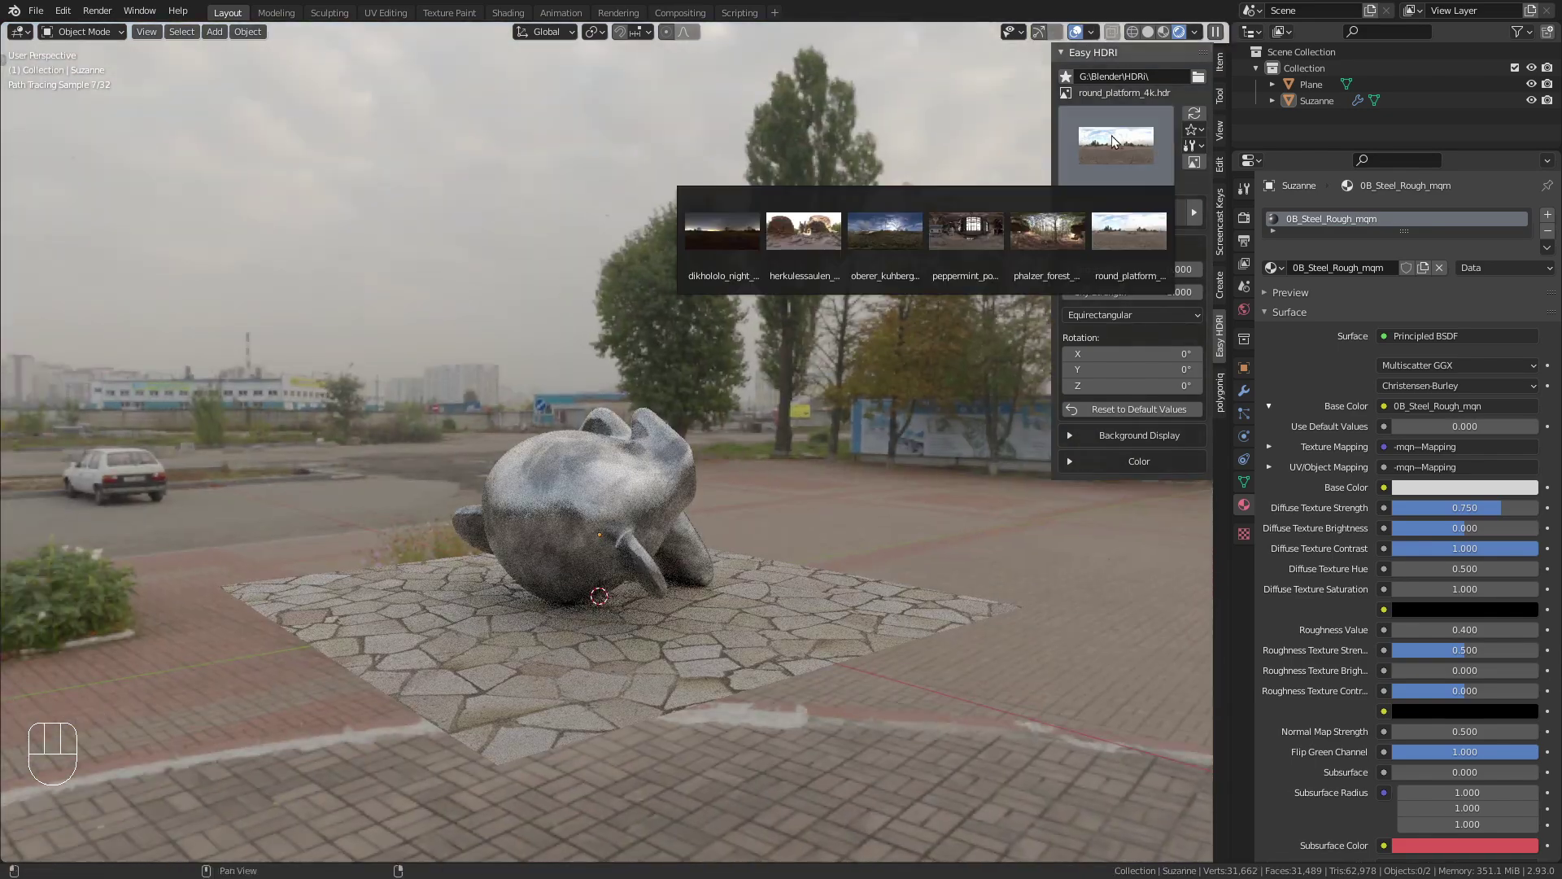
left_click(884, 227)
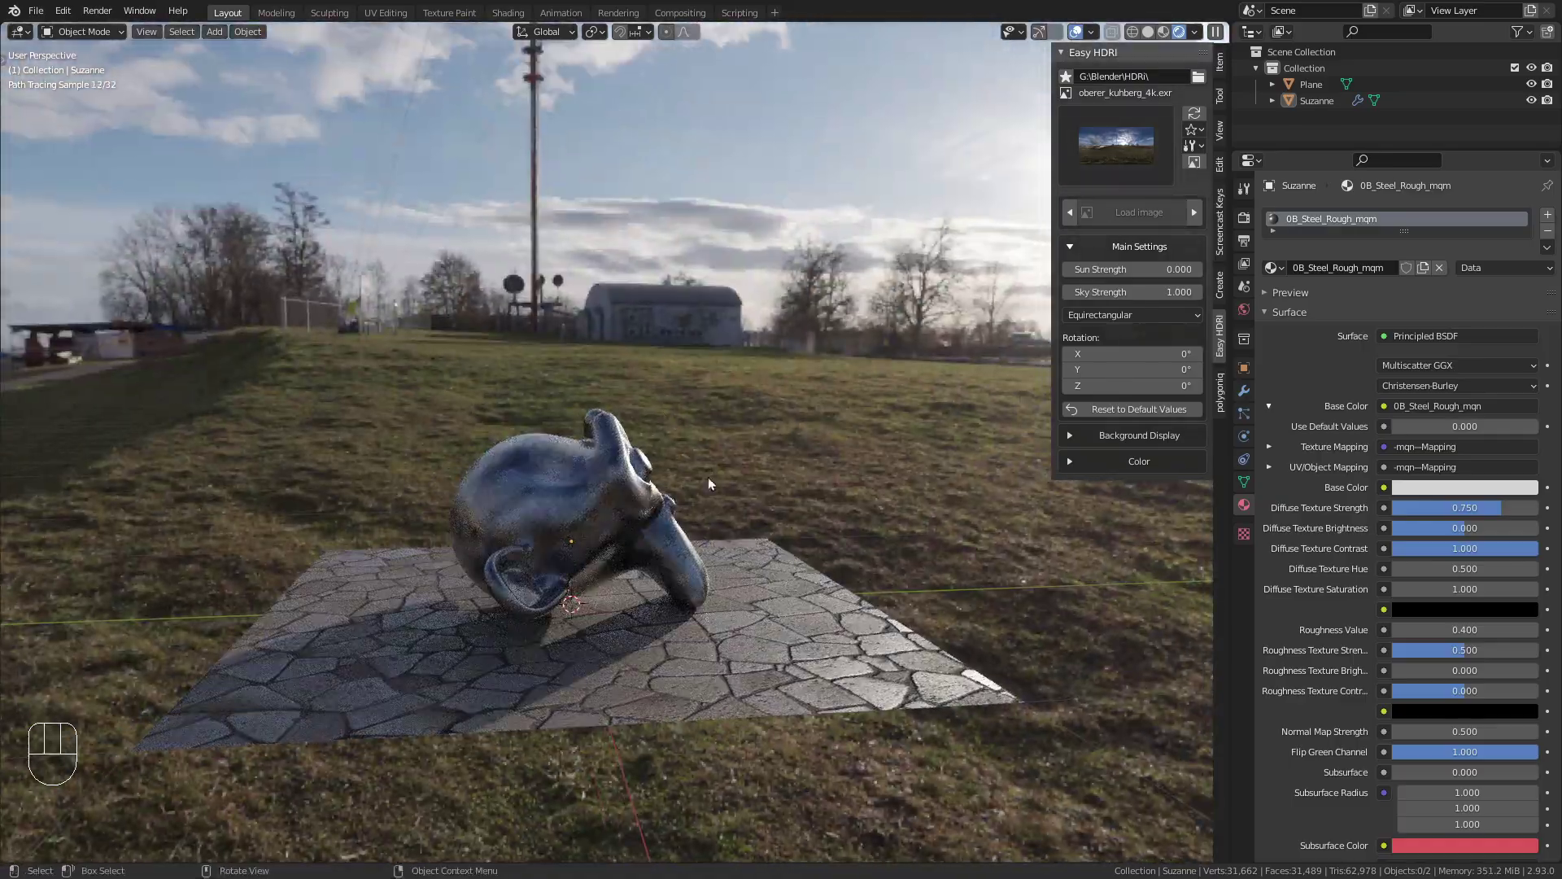
scroll(609, 561, "up", 1)
middle_click_drag(602, 560, 661, 494)
scroll(603, 553, "up", 2)
middle_click_drag(685, 405, 696, 403)
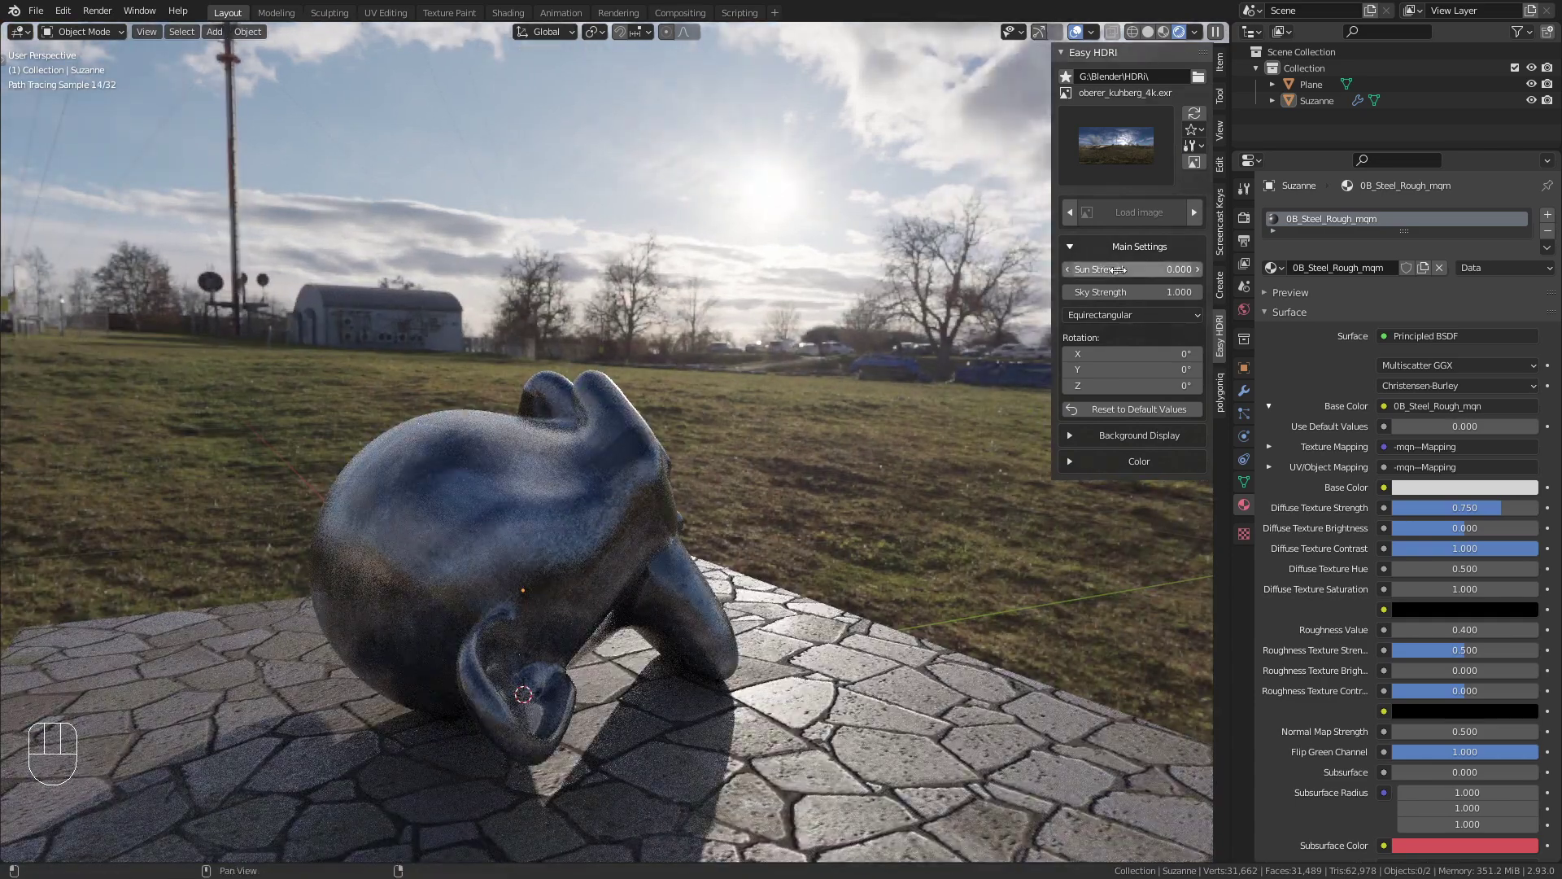
Step: Try Sun Strength at 0.1 and at -0.1, and return it to 0
left_click(1197, 269)
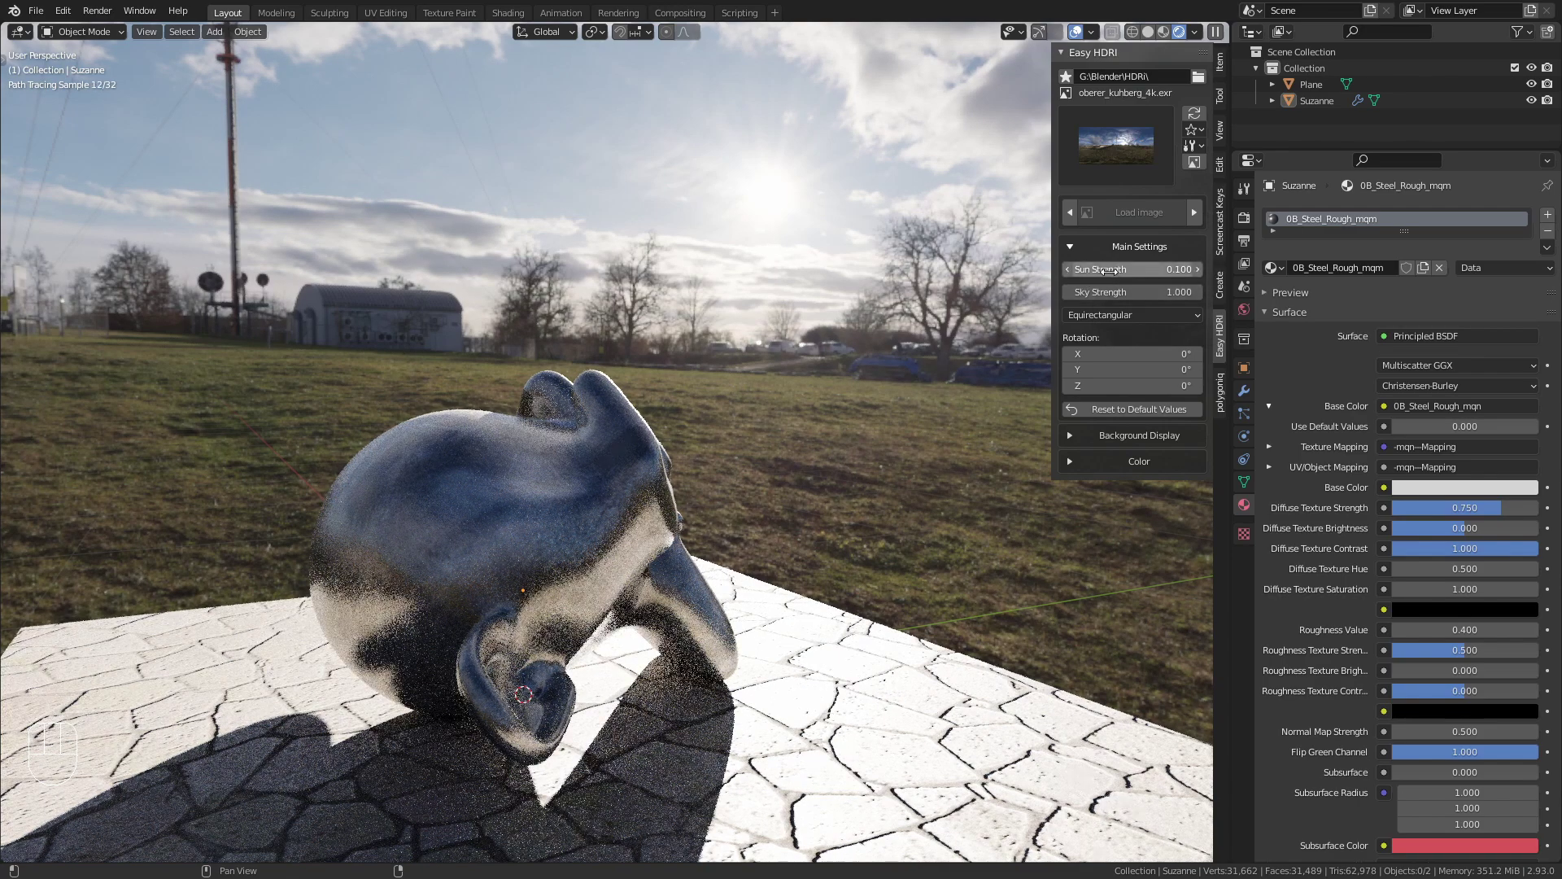
left_click(1067, 271)
left_click(1068, 269)
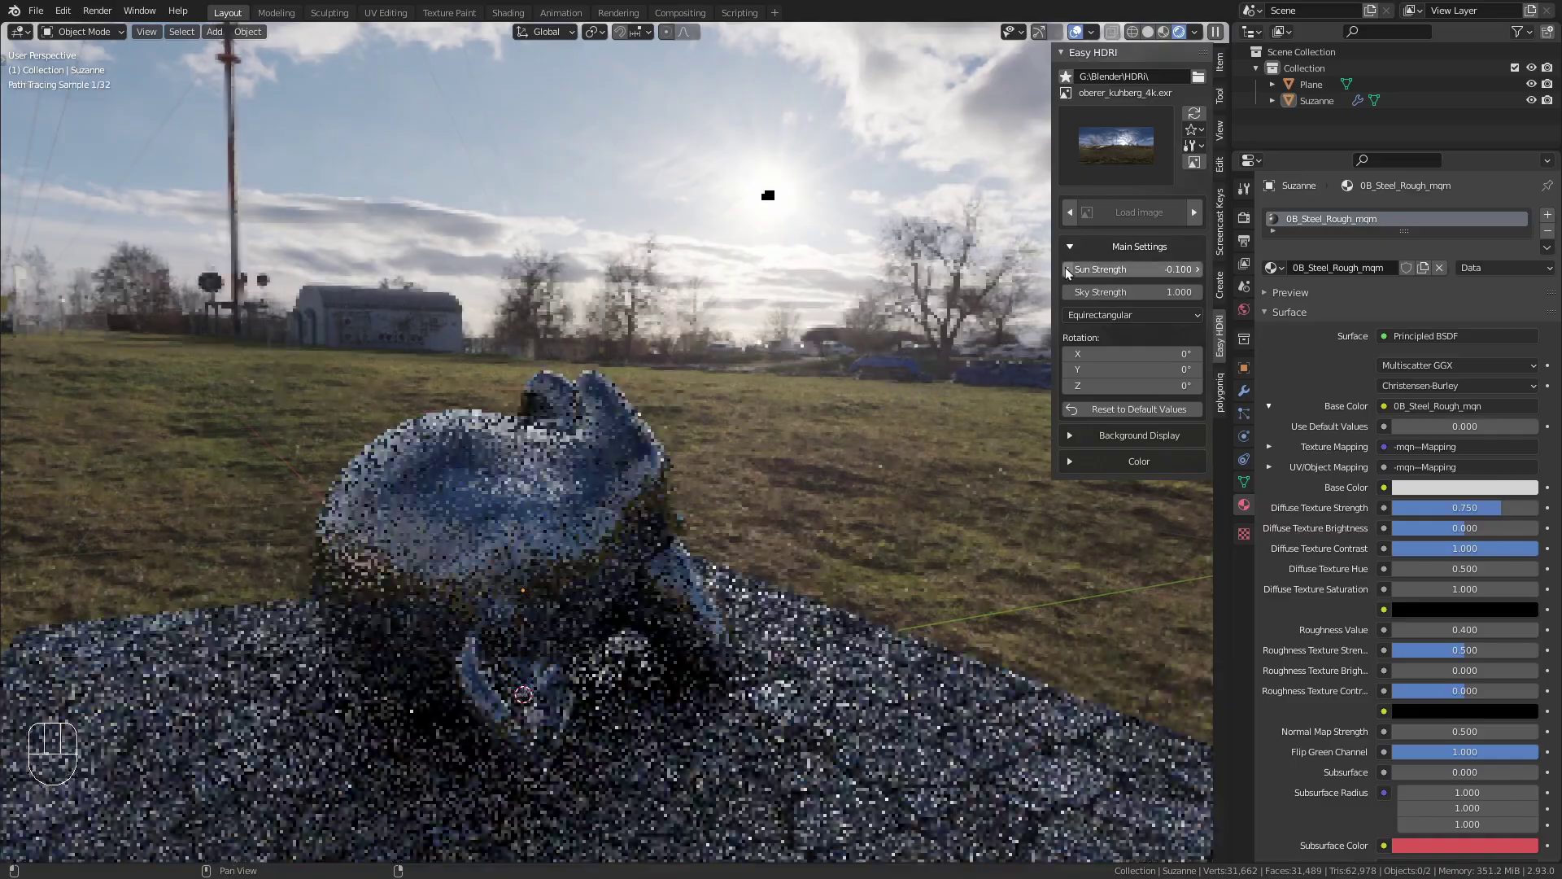
mouse_move(758, 426)
middle_mouse_down()
mouse_move(716, 436)
mouse_move(742, 435)
middle_mouse_up()
left_click(1196, 269)
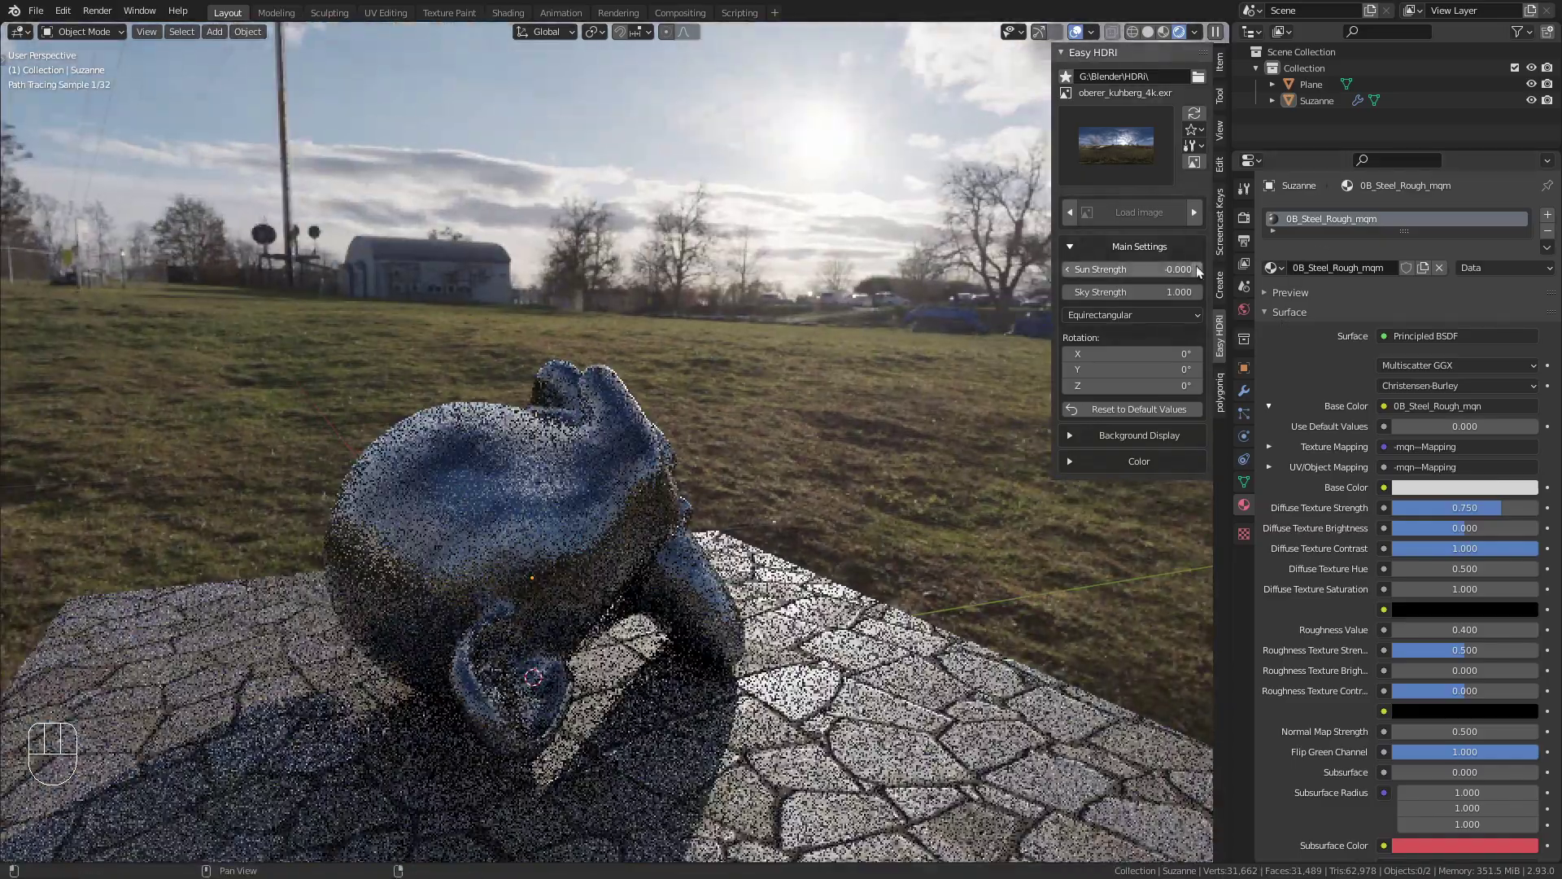
Step: Set the Sun Strength to 0.020 and check the sunlight and shadows around the model
scroll(794, 319, "up", 3)
scroll(794, 314, "down", 4)
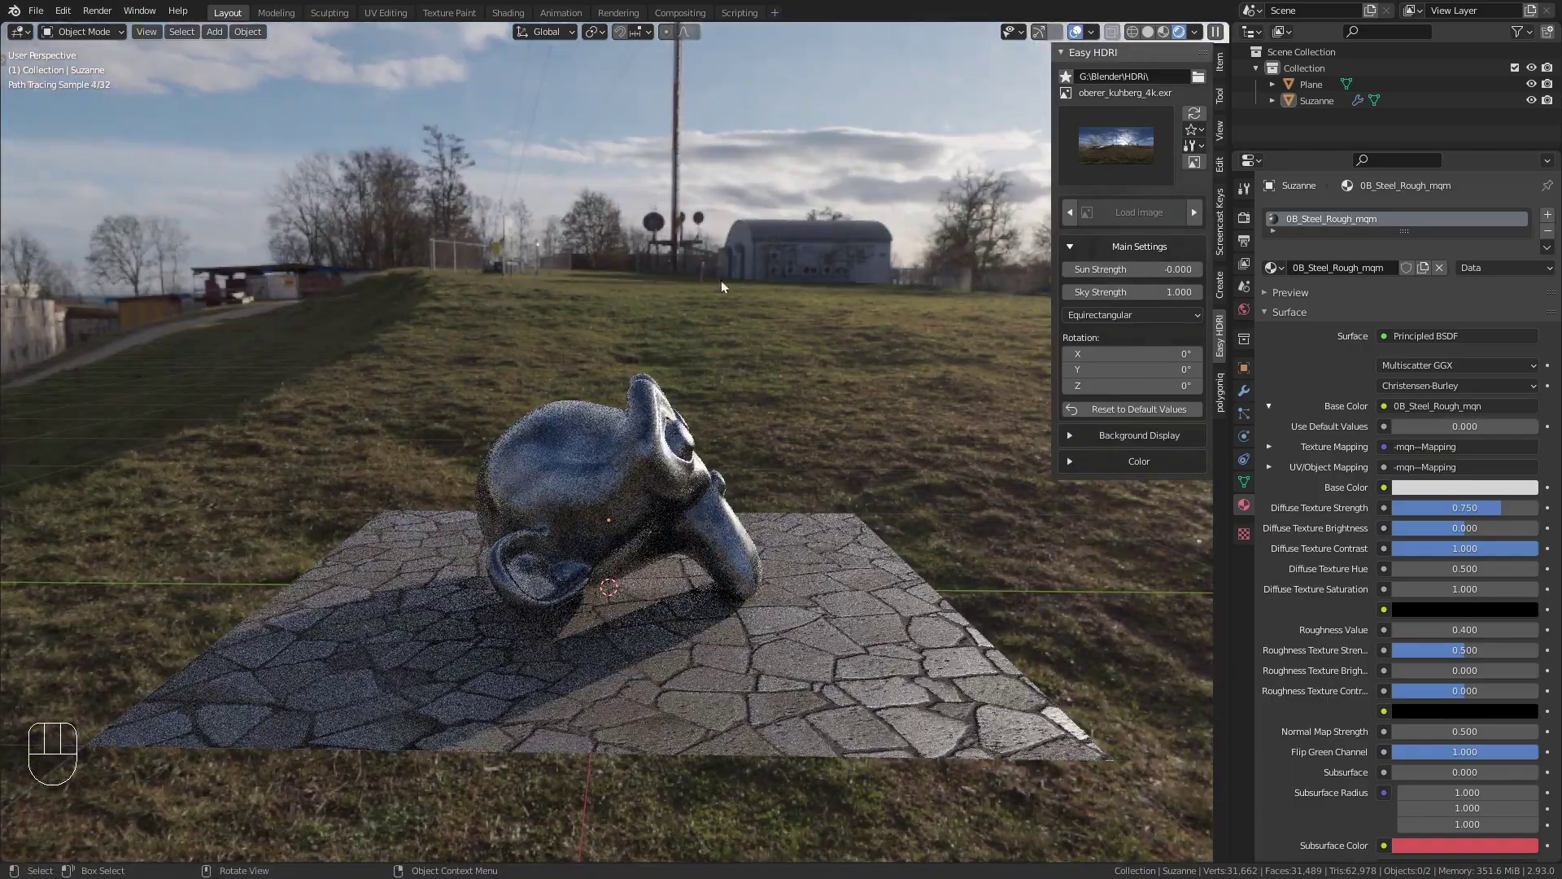
scroll(735, 416, "up", 2)
scroll(734, 436, "up", 1)
middle_click_drag(735, 436, 699, 413)
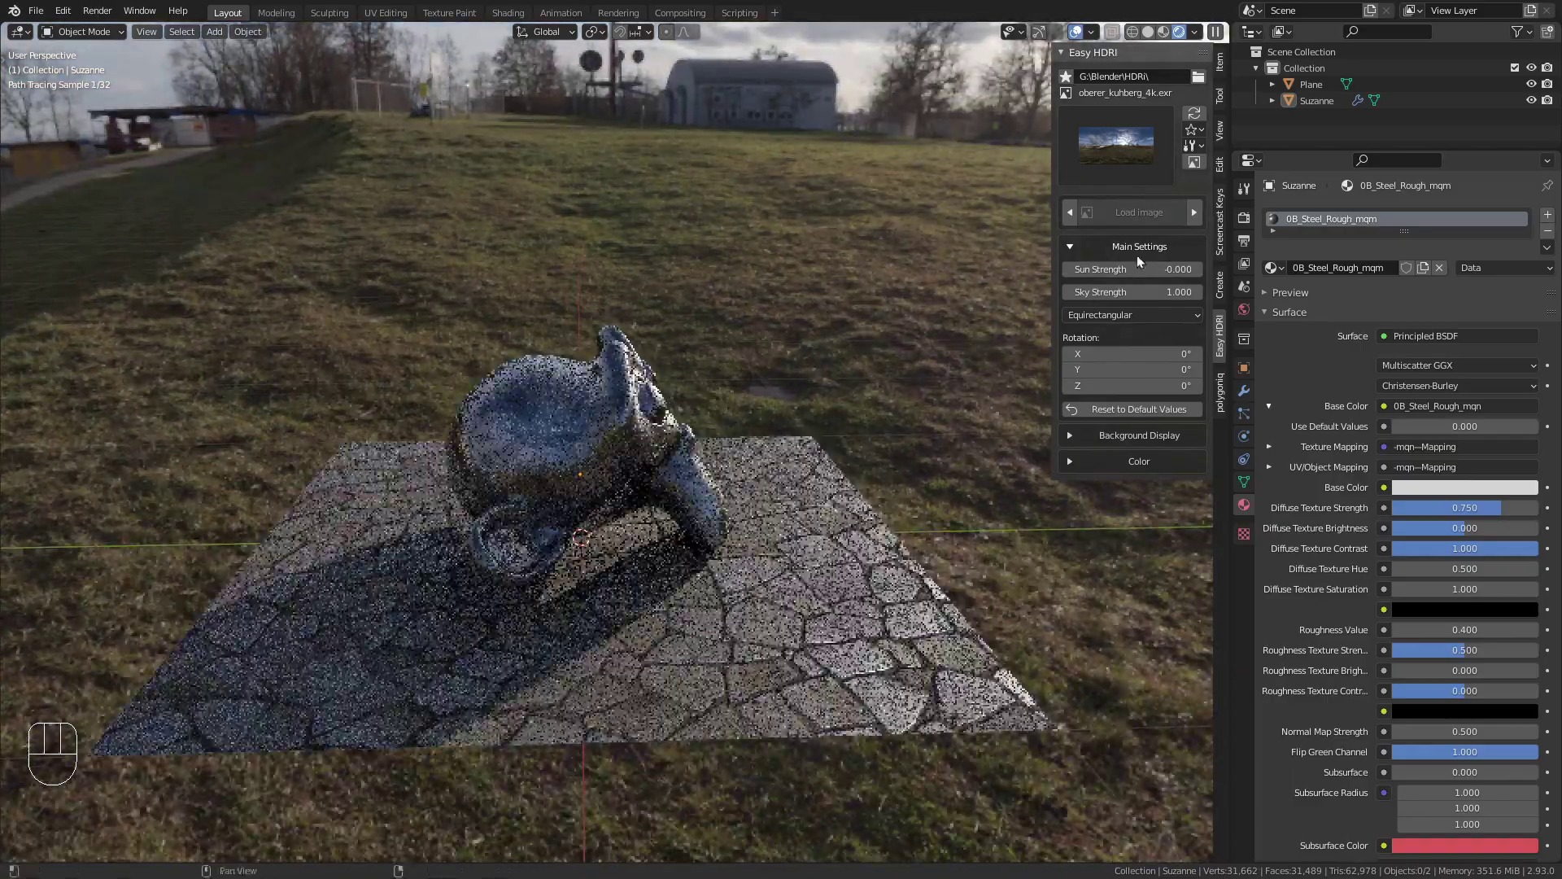
left_click_drag(1136, 269, 1139, 269, "shift")
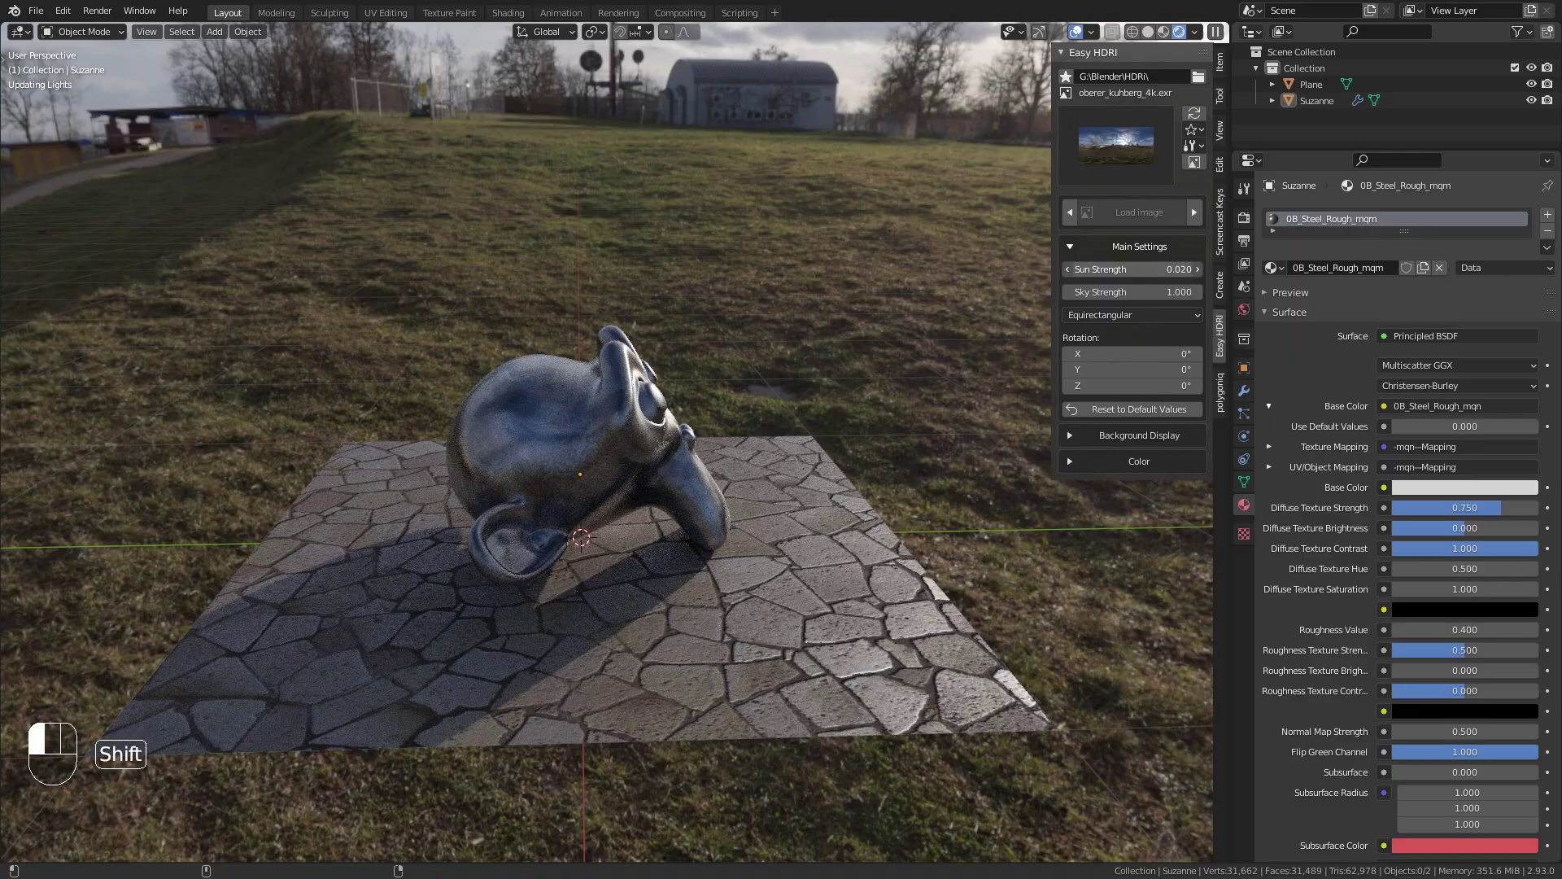
mouse_move(742, 476)
middle_mouse_down()
mouse_move(688, 472)
mouse_move(728, 472)
mouse_move(758, 407)
middle_mouse_up()
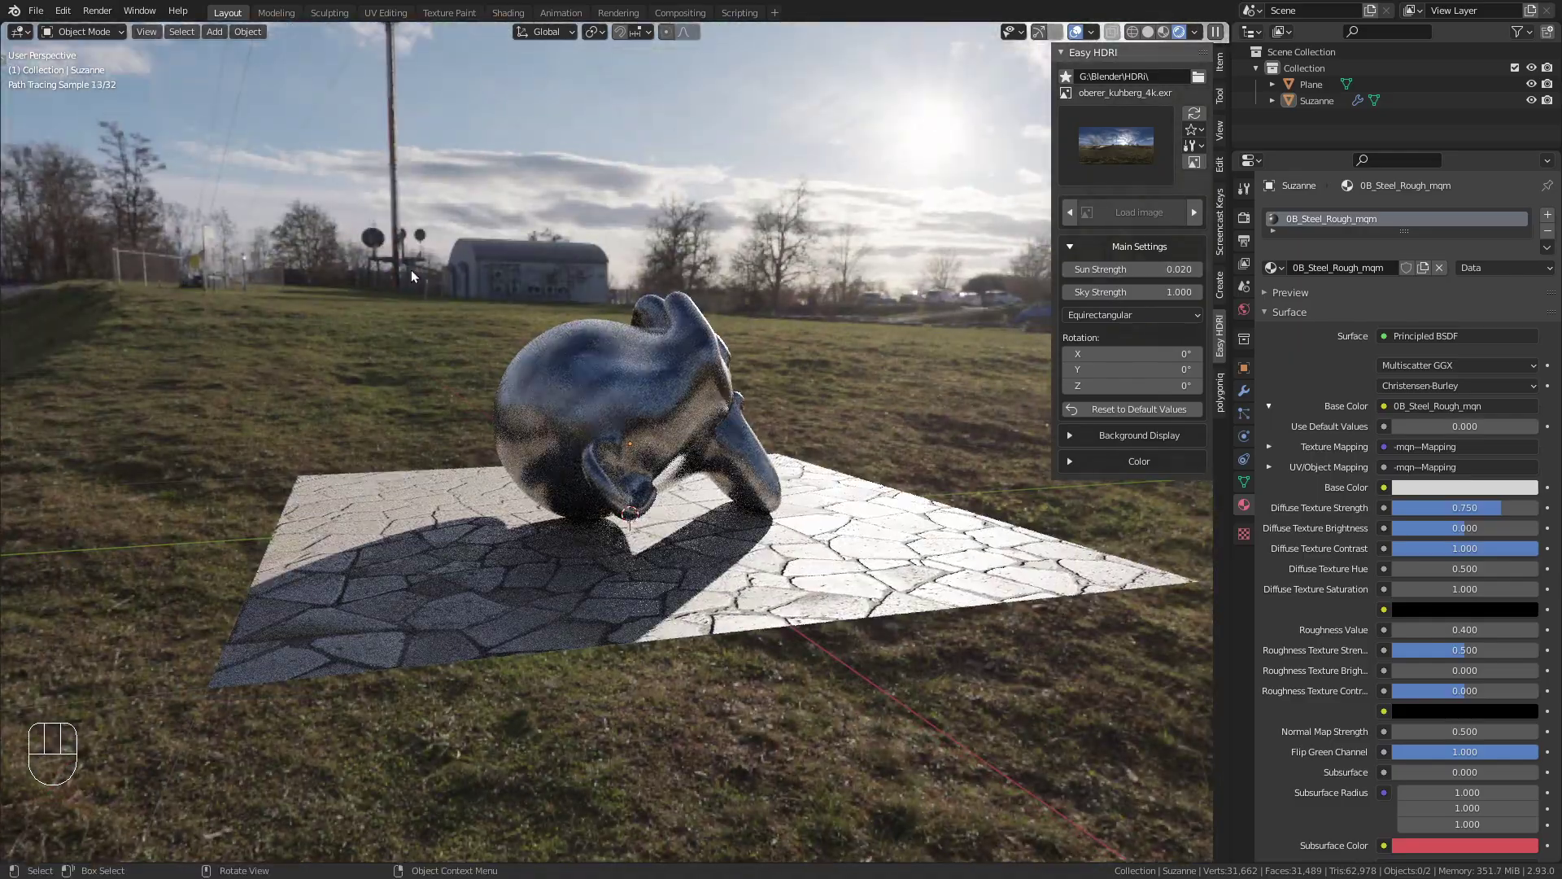
mouse_move(657, 366)
middle_mouse_down()
mouse_move(702, 359)
mouse_move(671, 371)
mouse_move(732, 397)
mouse_move(605, 467)
mouse_move(631, 460)
mouse_move(632, 488)
mouse_move(630, 442)
middle_mouse_up()
scroll(631, 461, "up", 3)
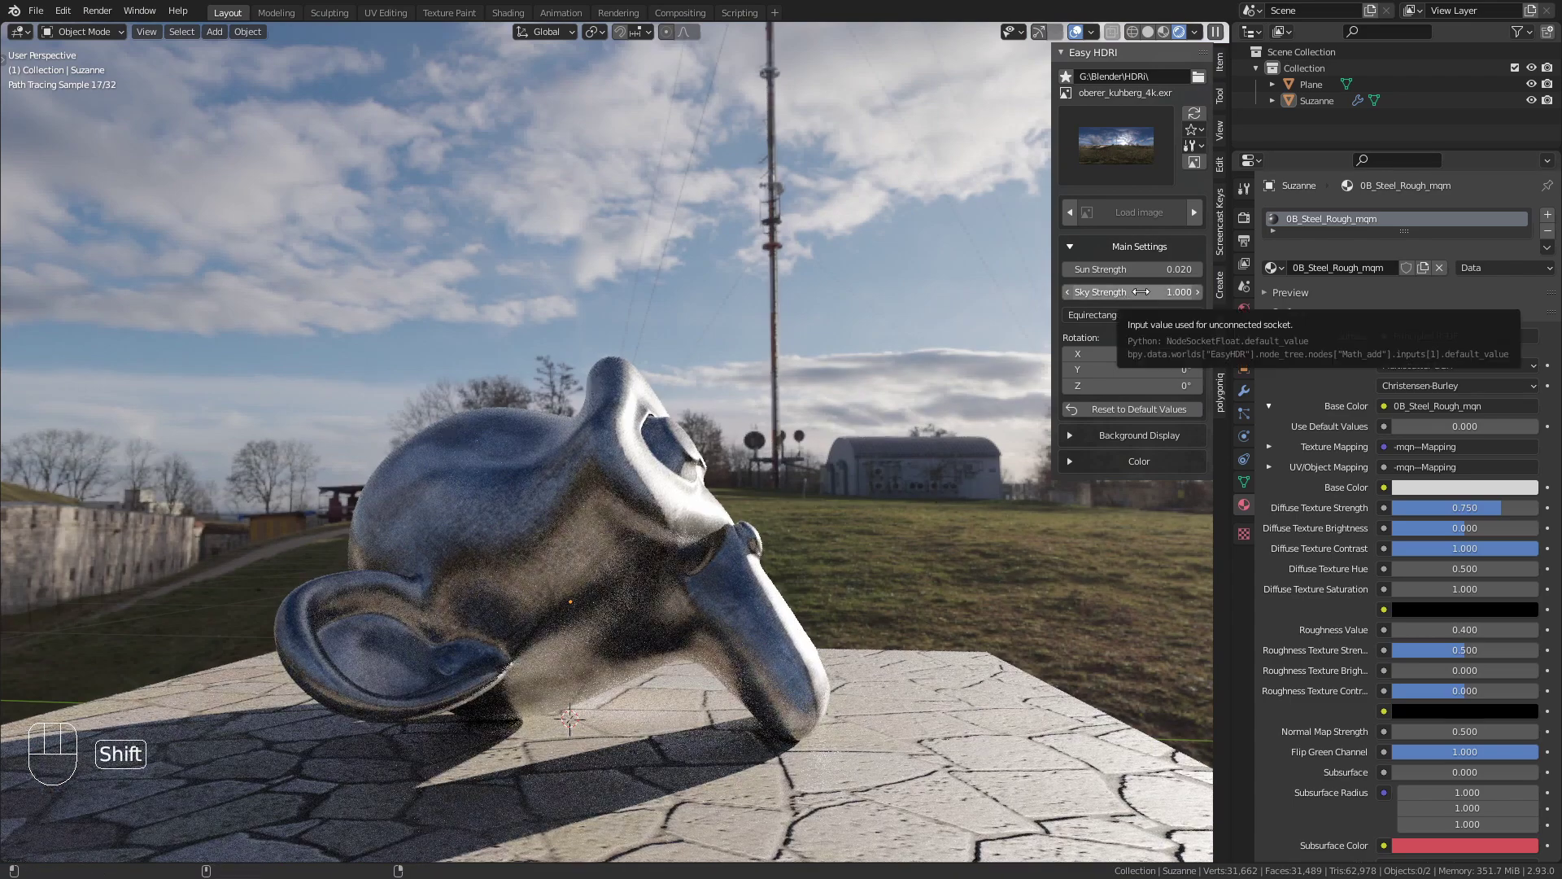
Step: Try lower Sky Strength values such as 0.490 and 0.380, and restore it to 1.000
left_click_drag(1142, 291, 1156, 291, "shift")
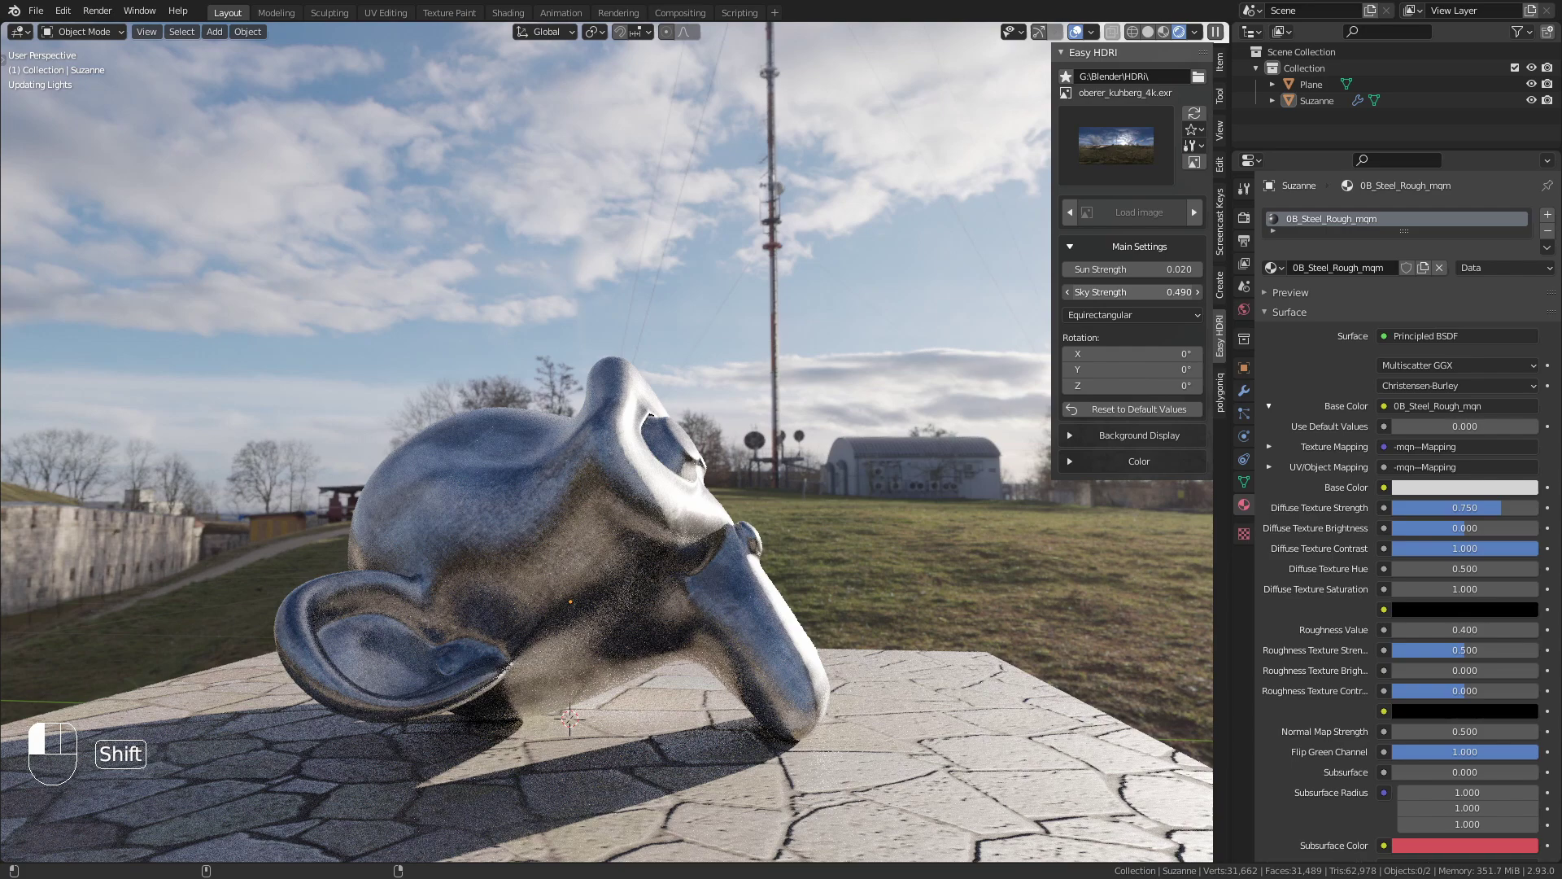
mouse_move(1141, 291)
left_mouse_down("shift")
mouse_move(1107, 291)
mouse_move(1141, 291)
left_mouse_up("shift")
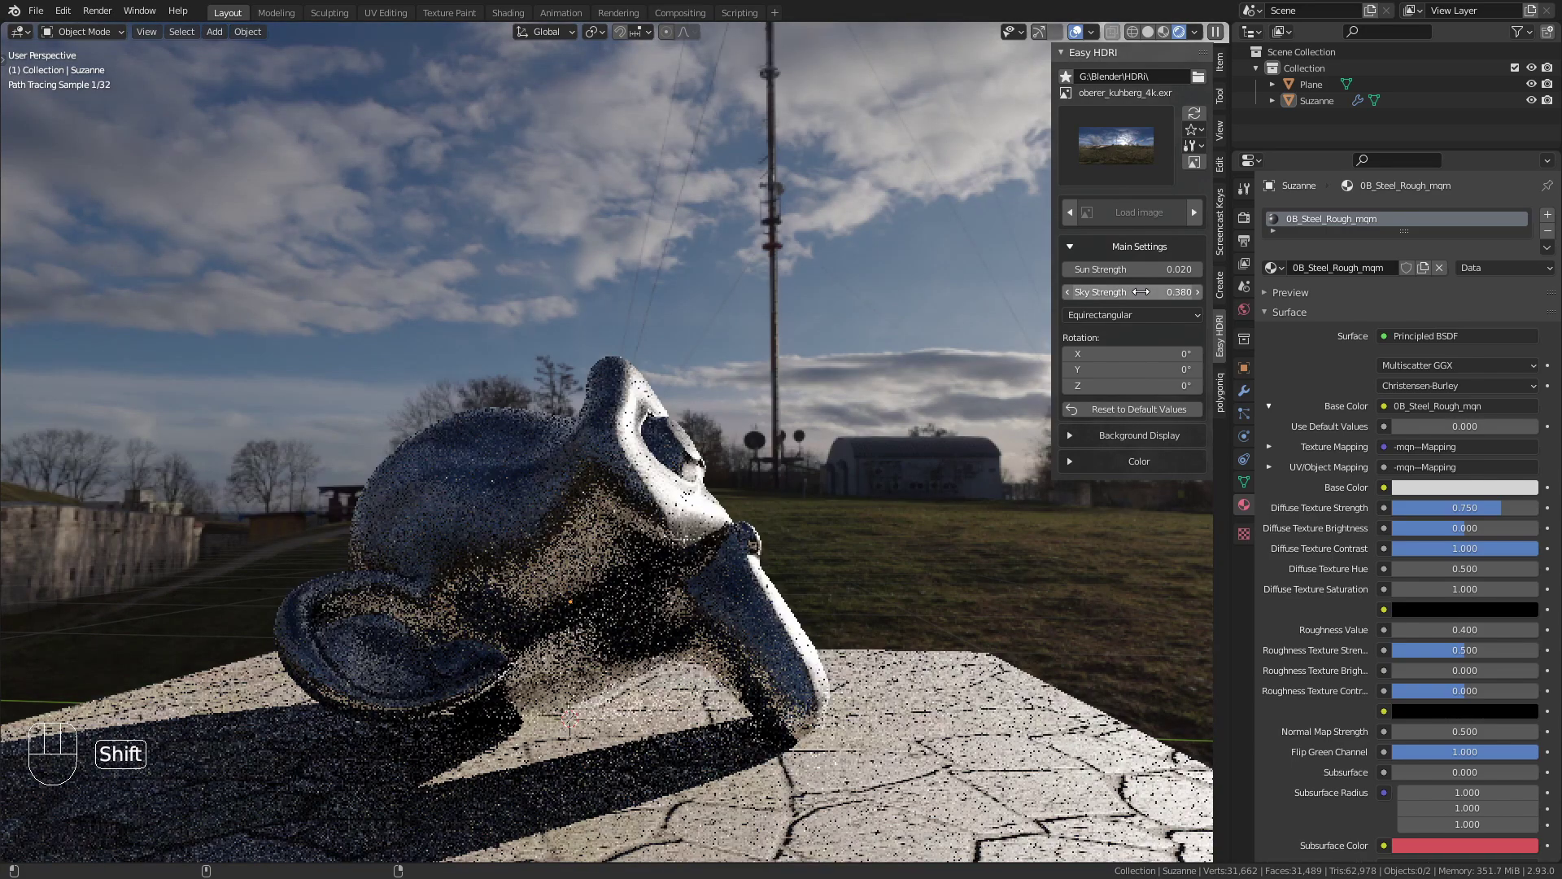
left_click(1141, 291)
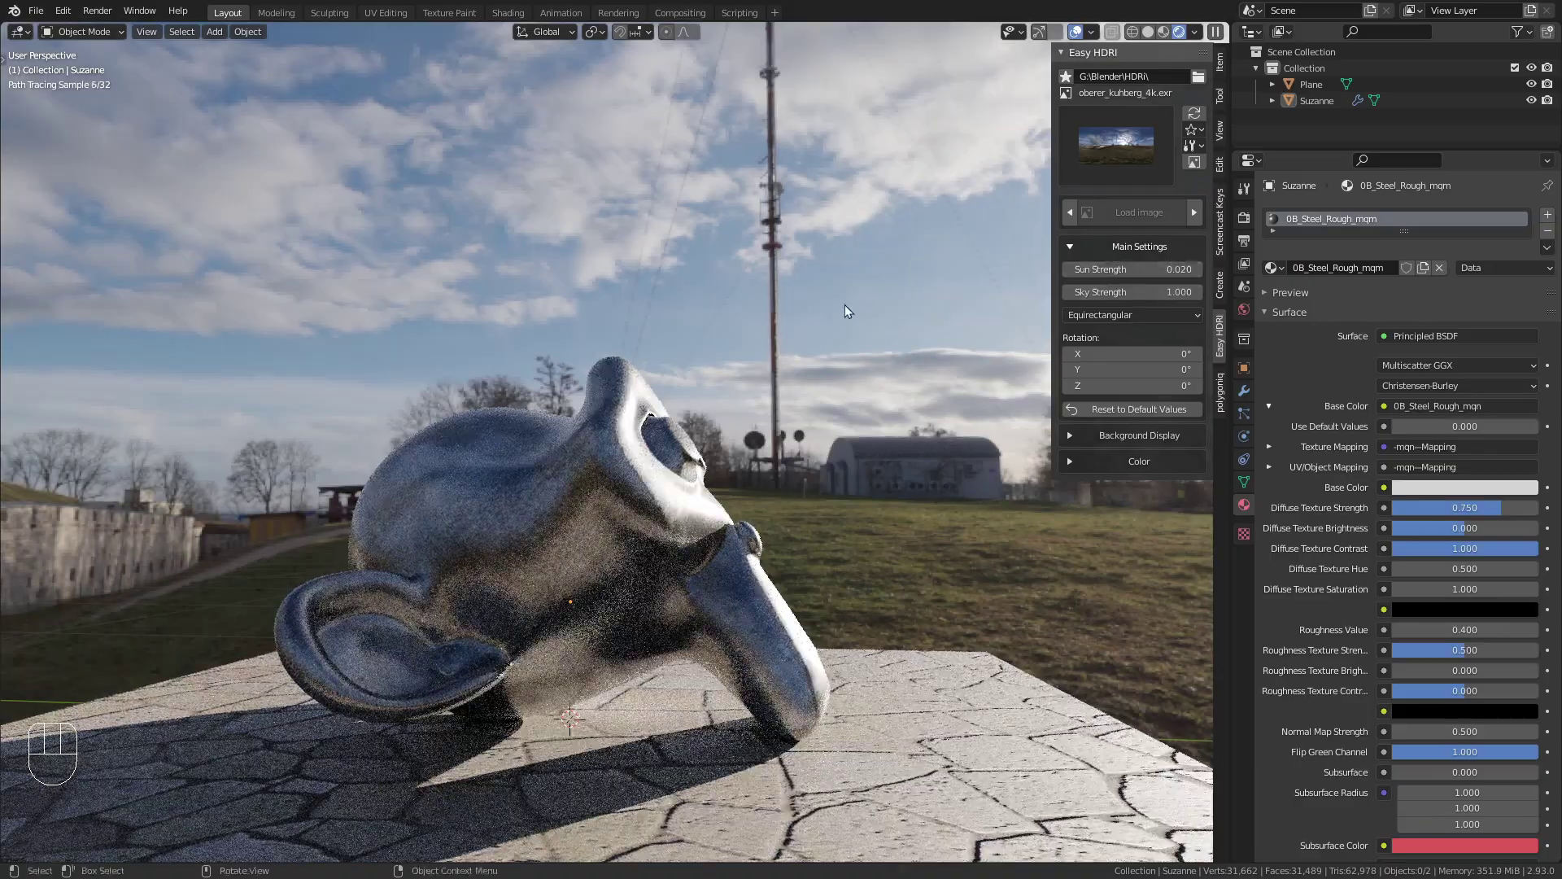
Step: Rotate the environment about Z, trying 66.6° and 158° before settling on 1.6°
middle_click_drag(415, 519, 533, 508)
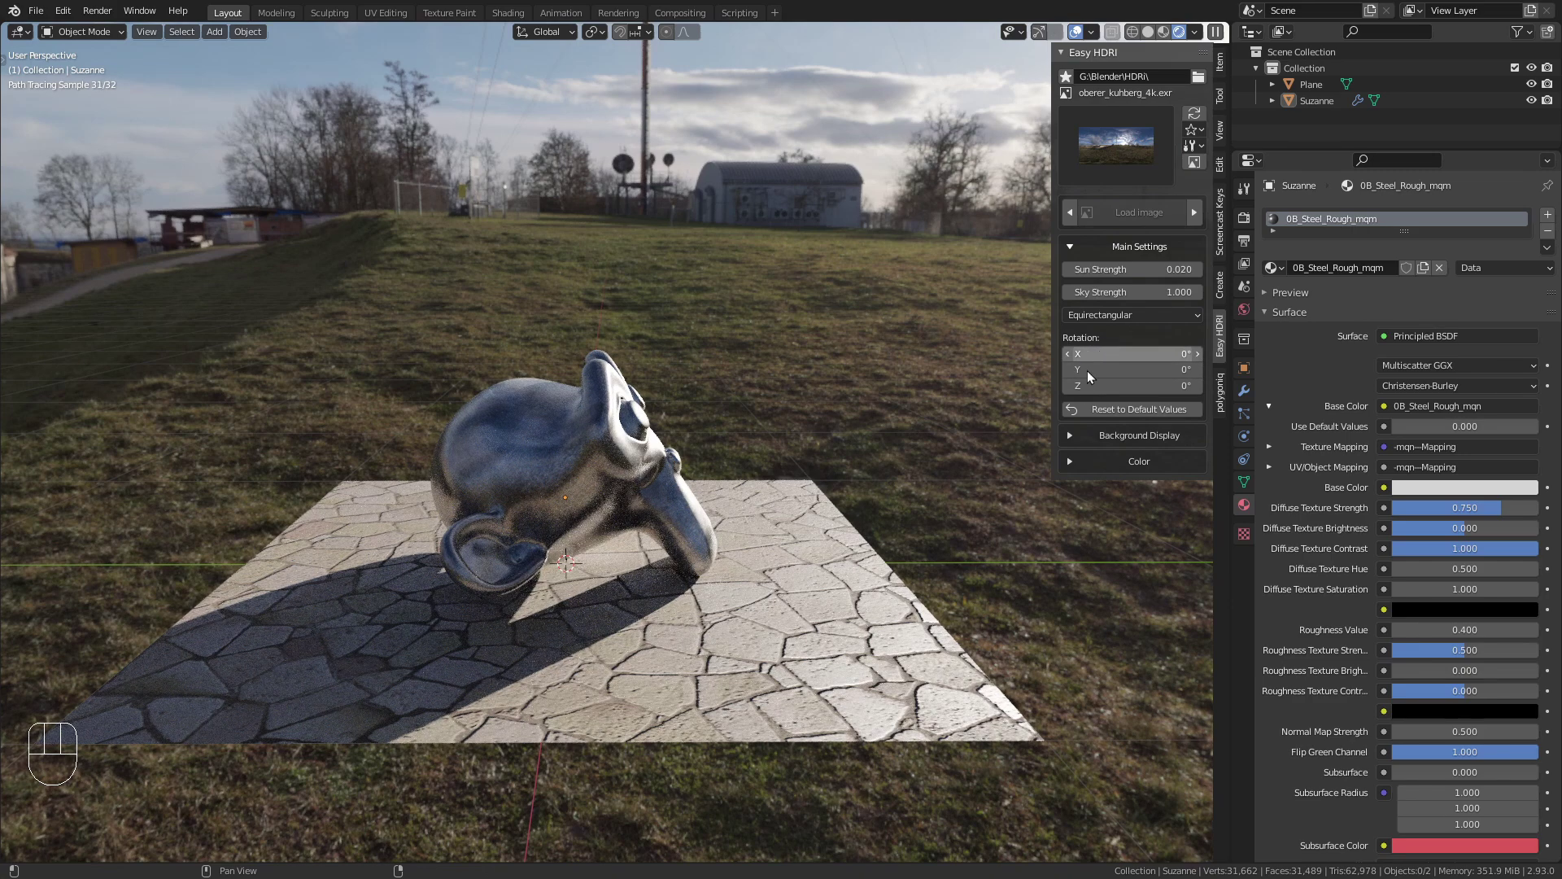
left_click_drag(1098, 380, 1155, 380)
mouse_move(634, 444)
middle_mouse_down()
mouse_move(569, 433)
mouse_move(574, 416)
middle_mouse_up()
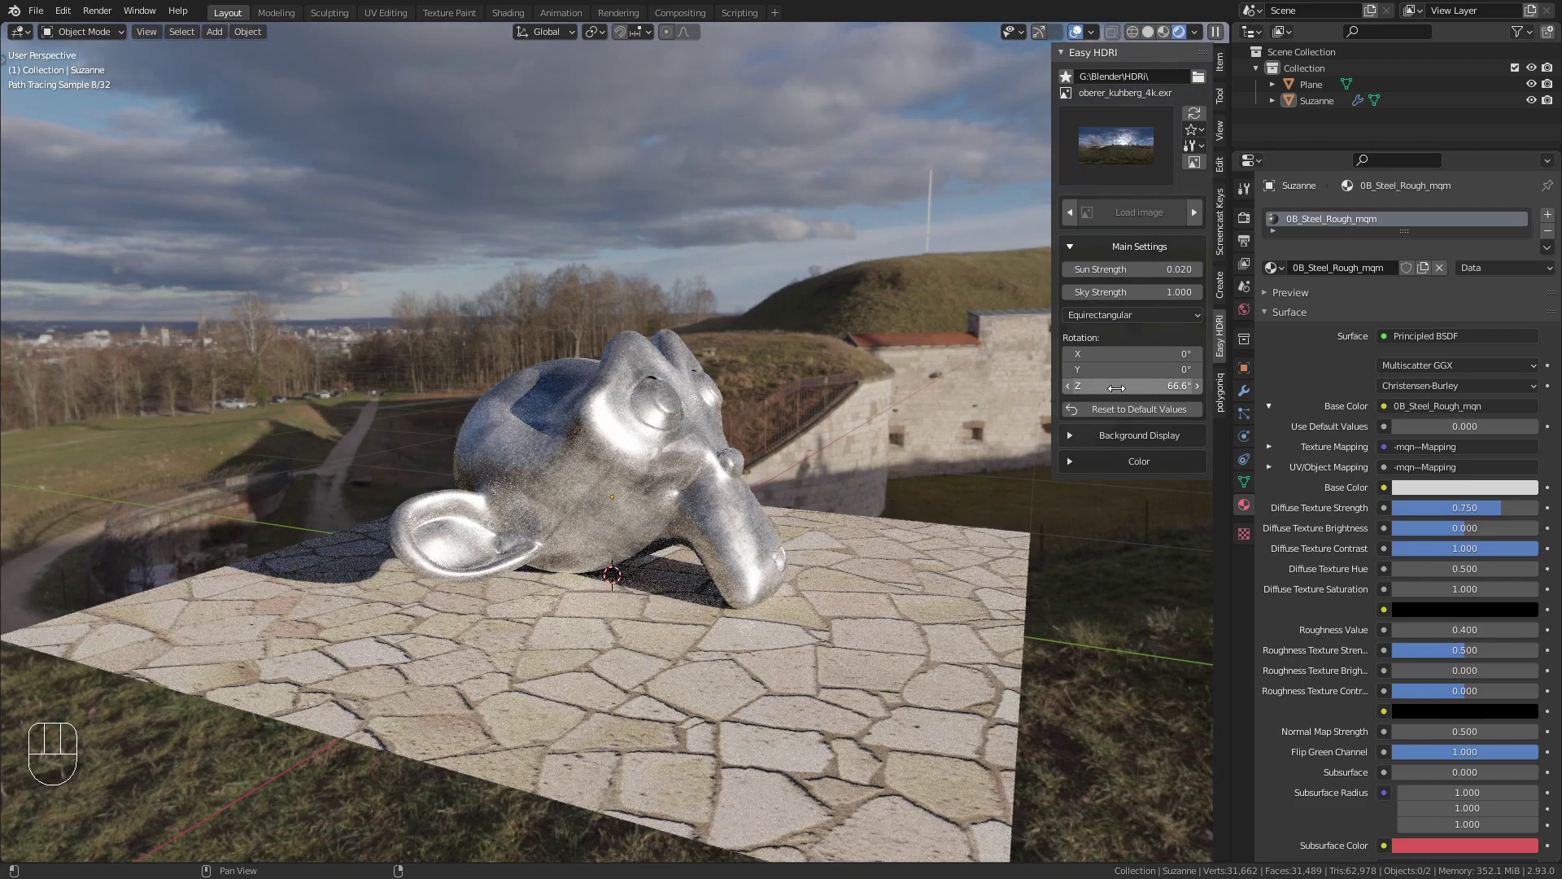
left_click_drag(1117, 388, 1042, 385)
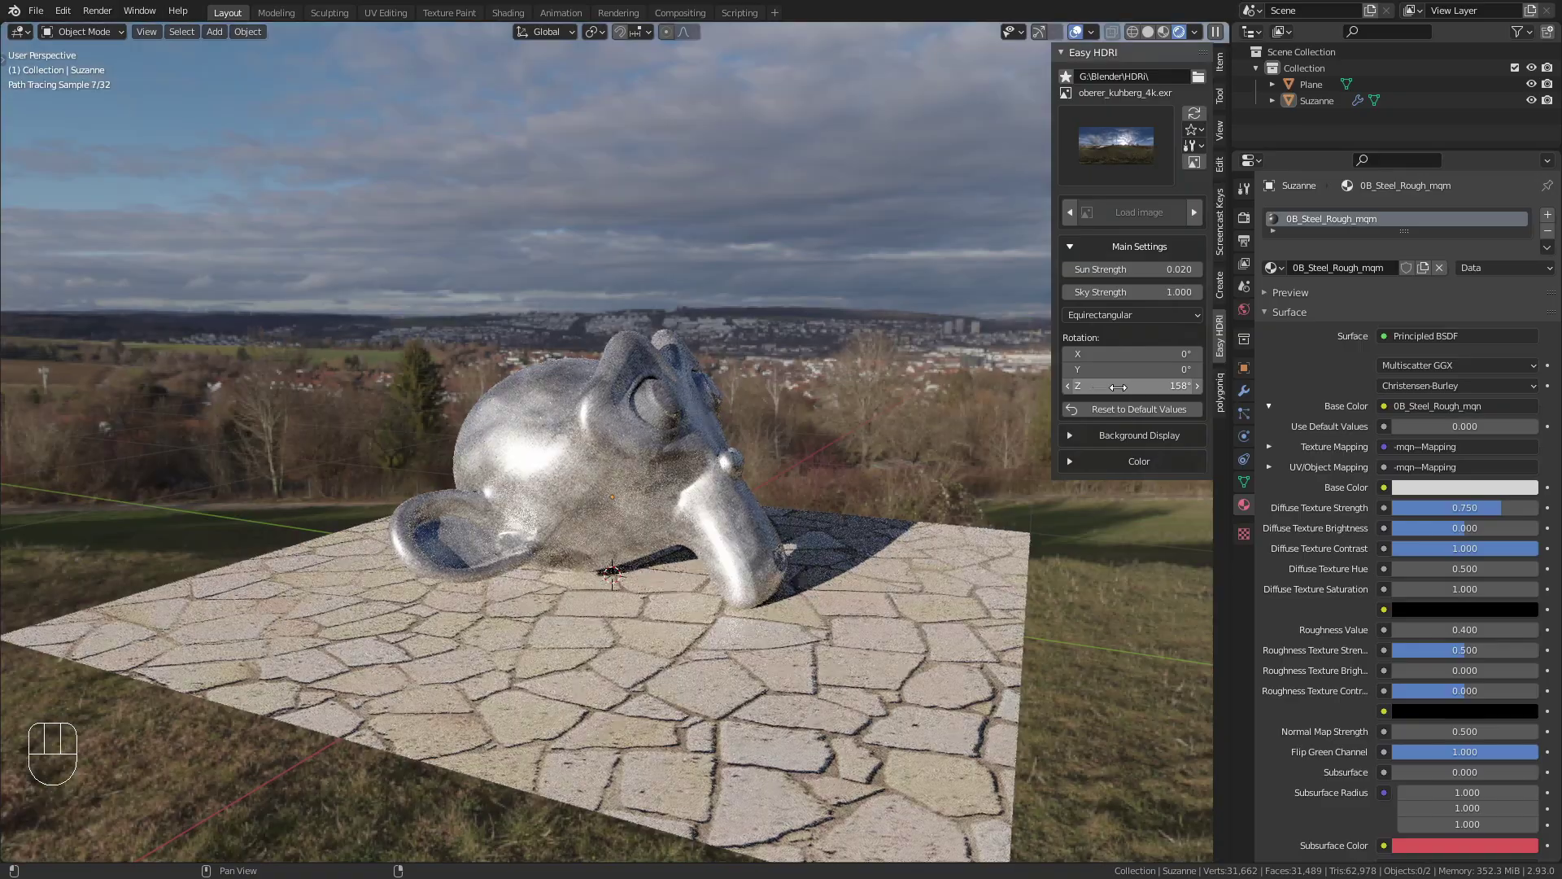
left_click_drag(1117, 387, 1058, 387)
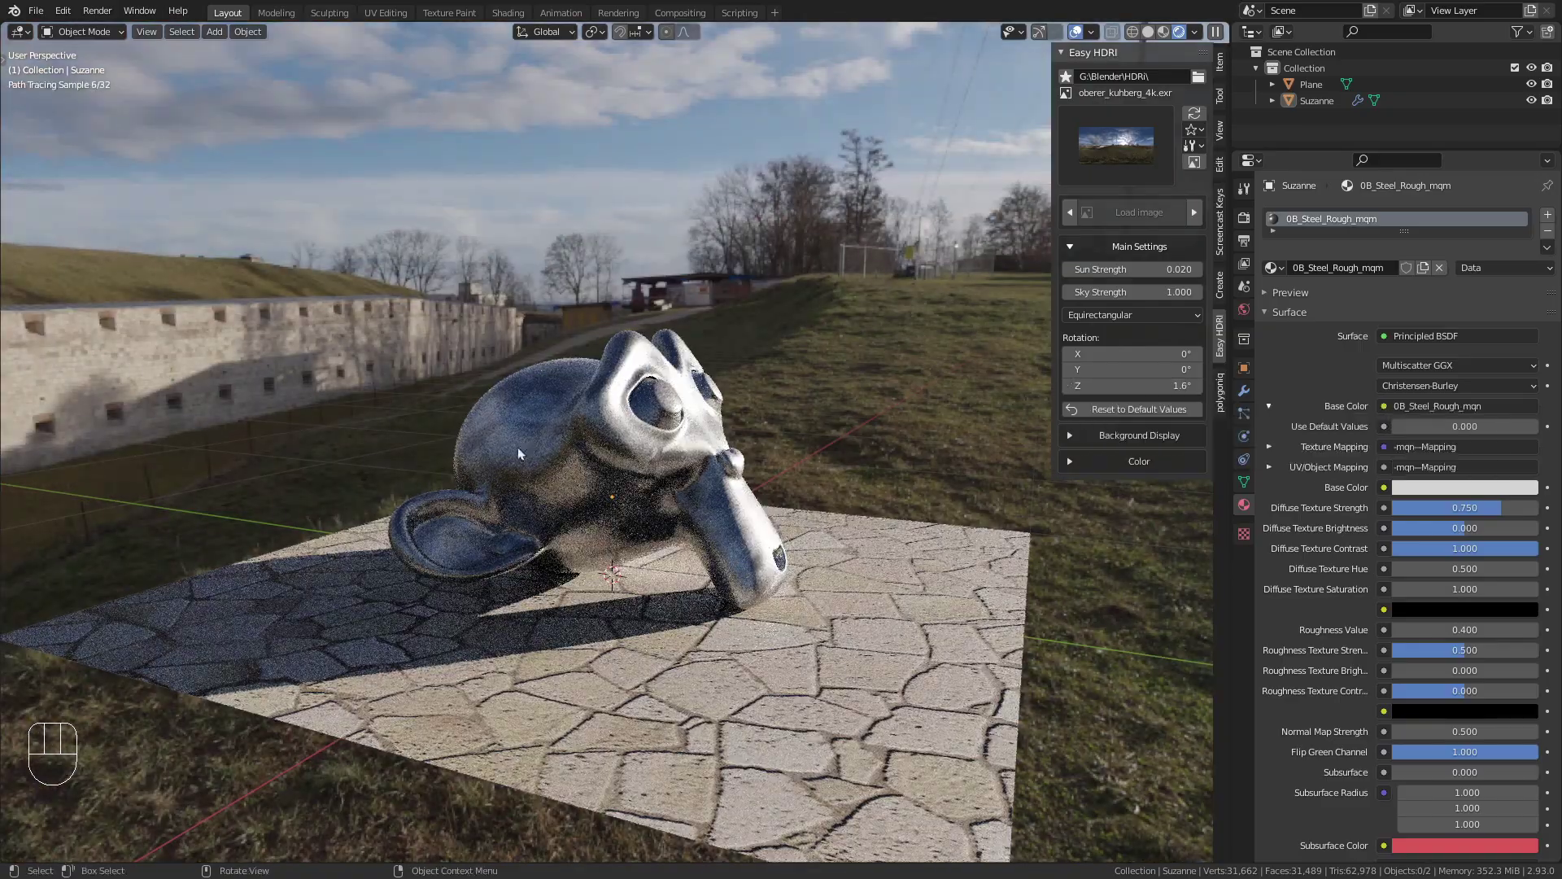
middle_click_drag(519, 453, 610, 444)
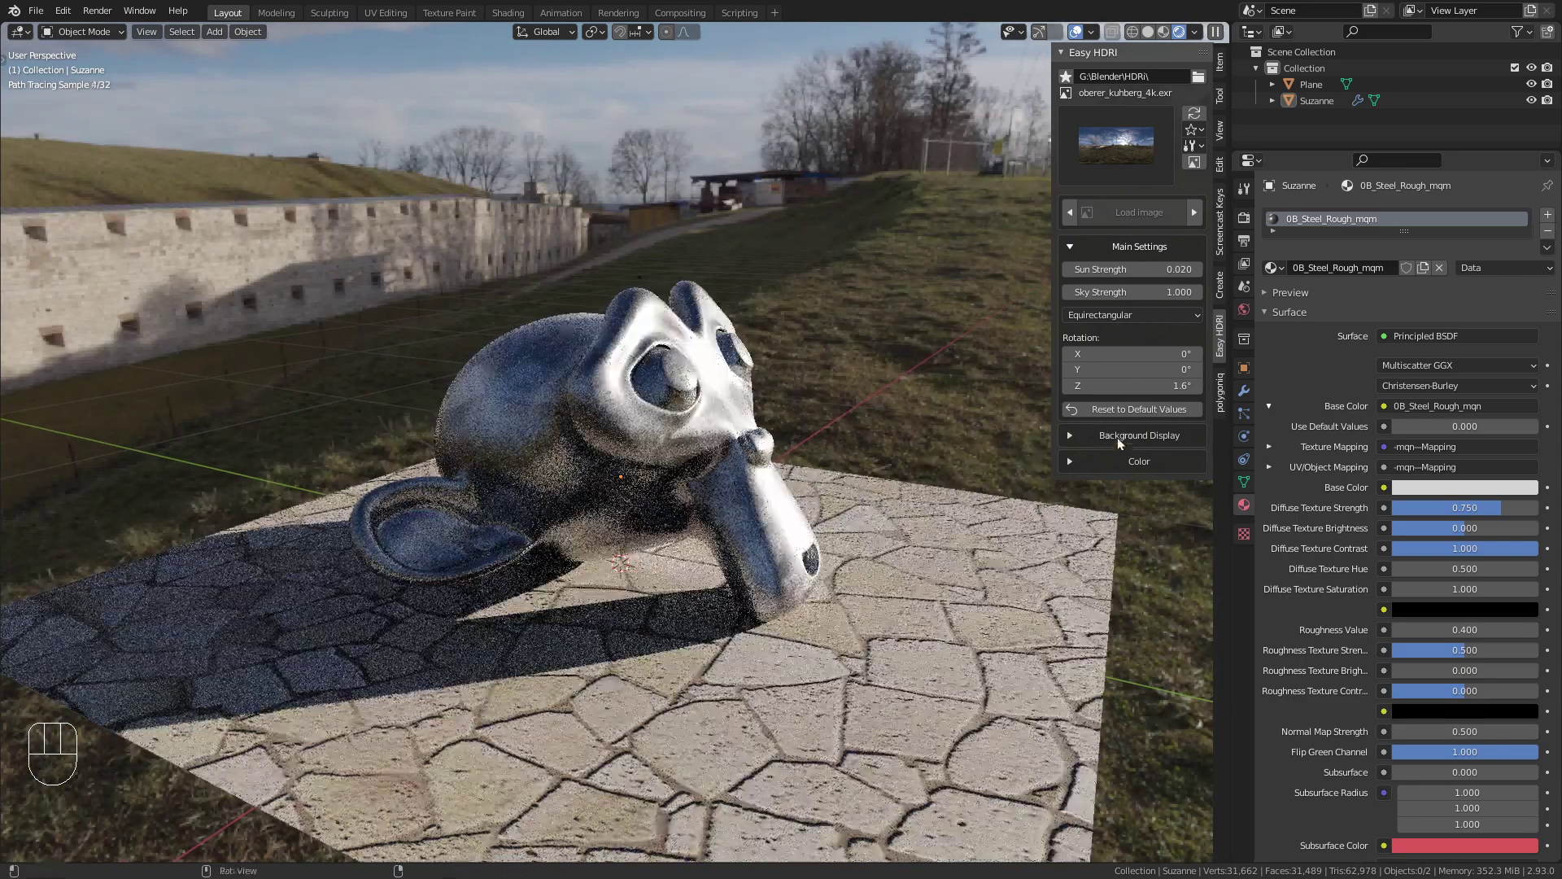
Step: Expand the background display settings and switch the background to Solid
left_click(1071, 436)
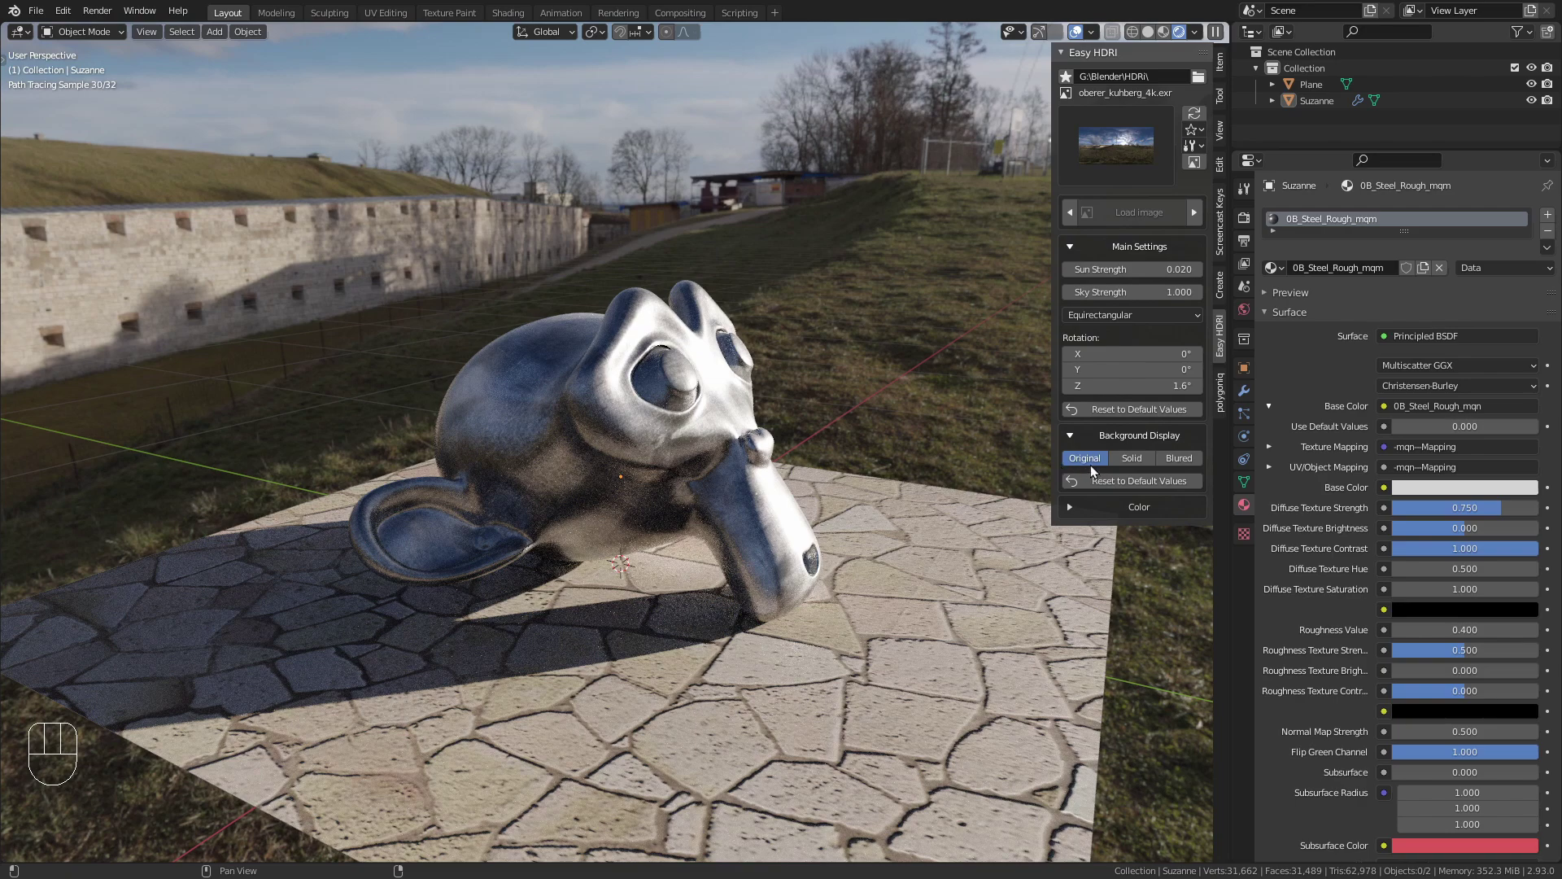
left_click(1133, 458)
middle_click_drag(553, 478, 481, 465)
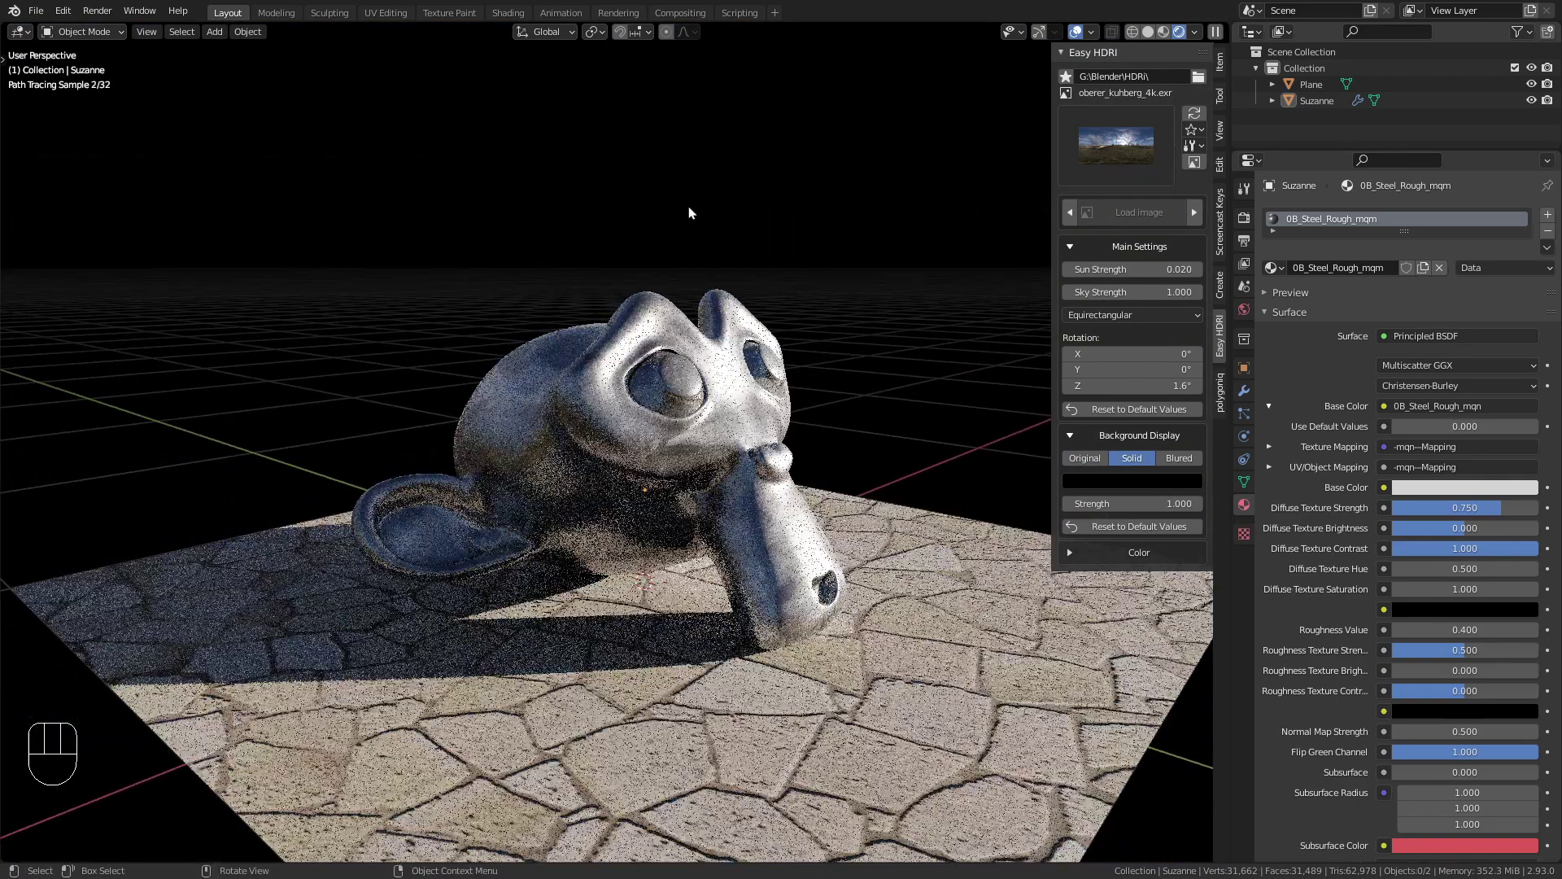
Step: Colour the solid background blue with H 0.592, S 0.877 and V 0.367, check it around the model, and recolour it green
left_click(1148, 482)
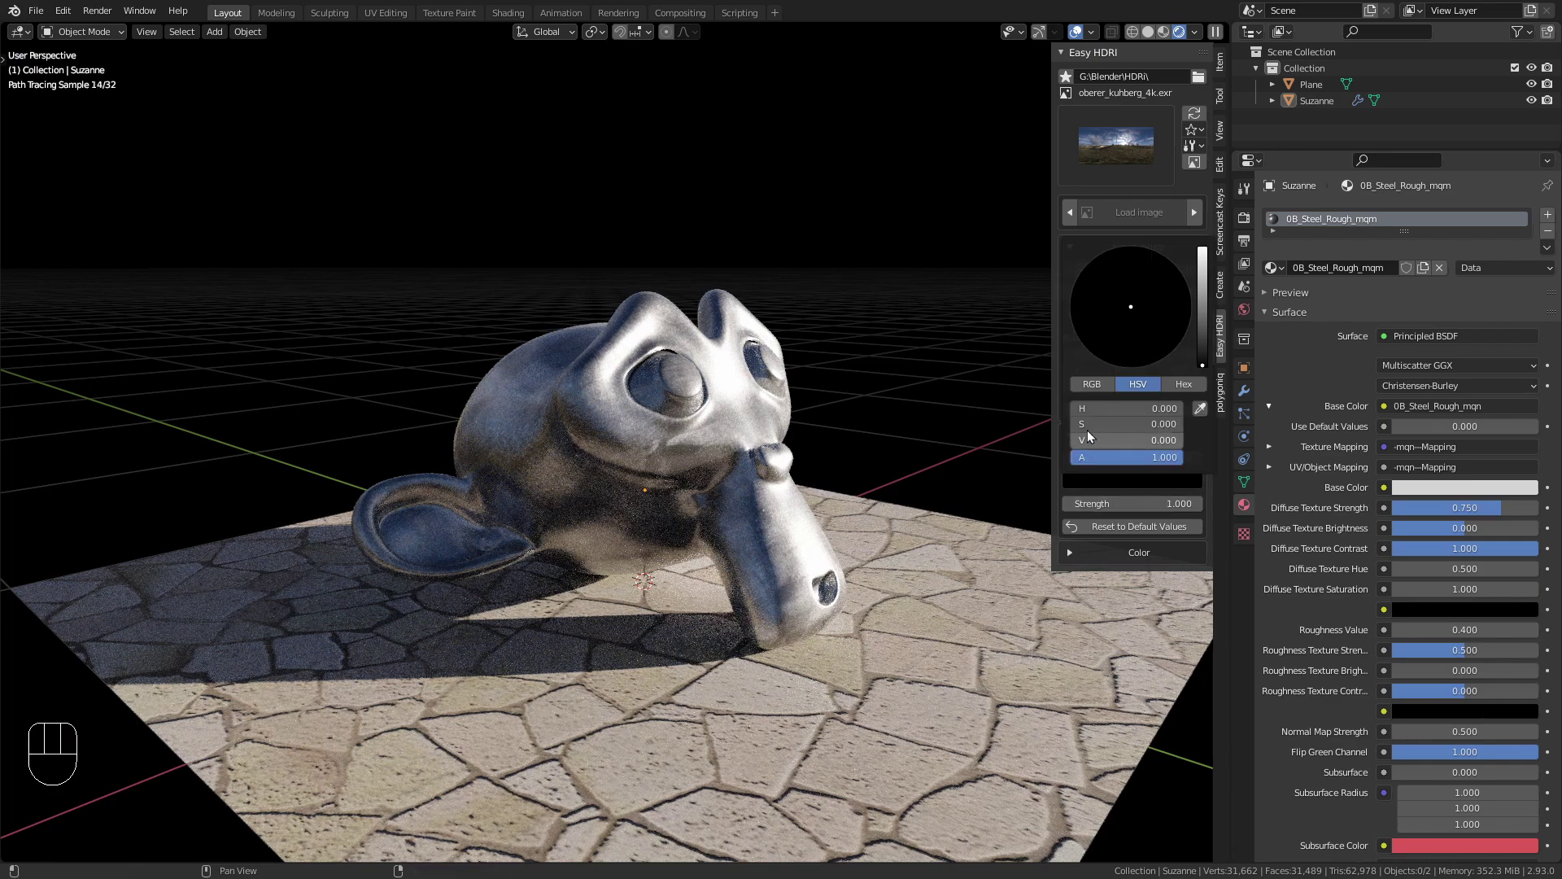
mouse_move(1197, 350)
left_mouse_down()
mouse_move(1202, 289)
mouse_move(1140, 281)
left_mouse_up()
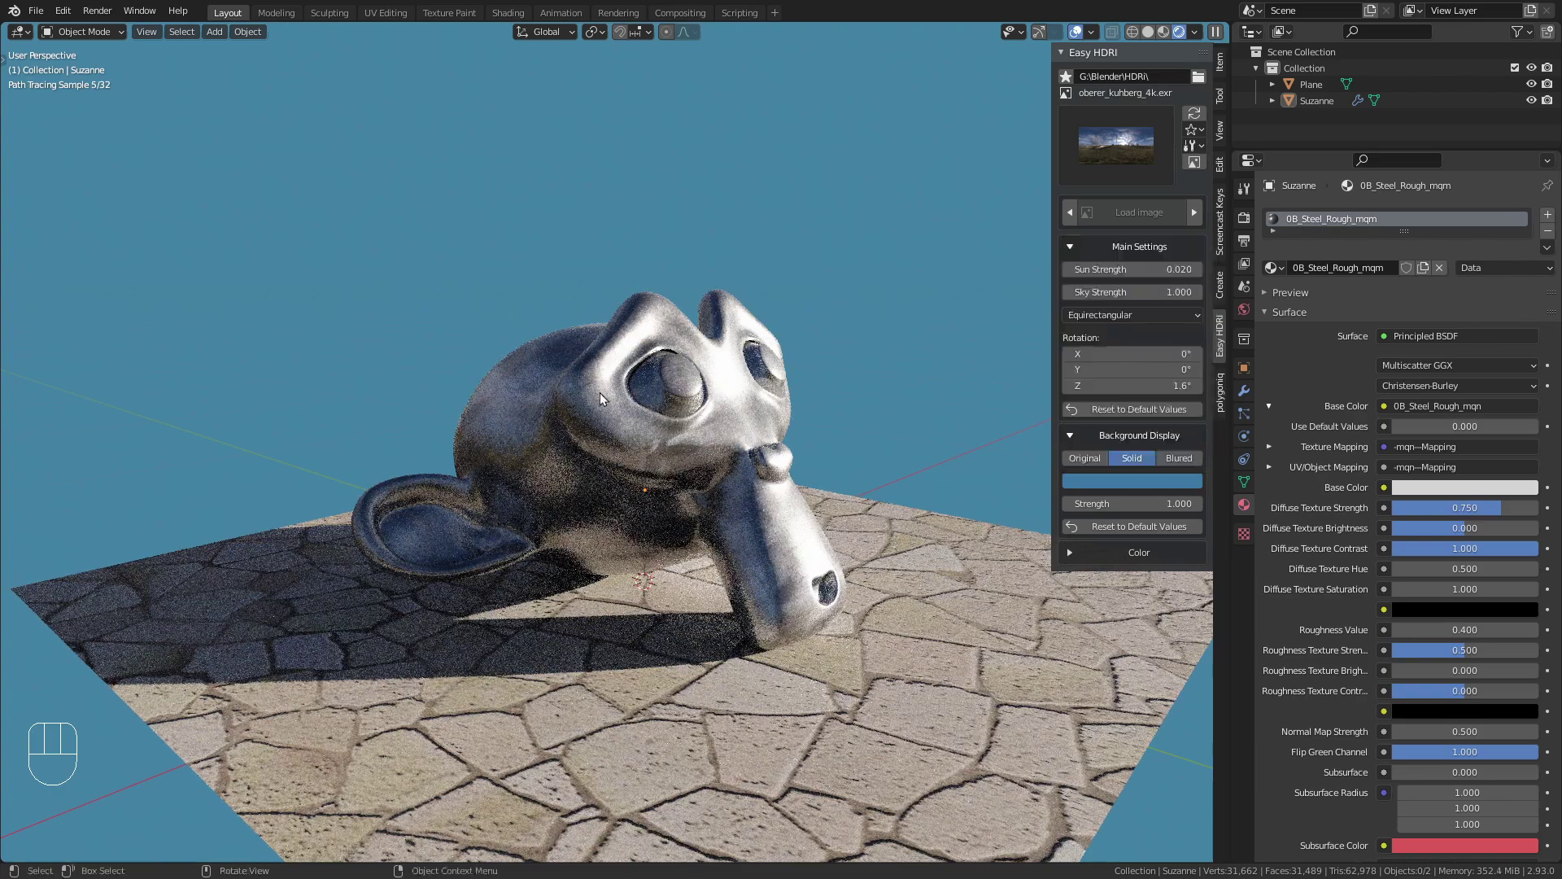
mouse_move(645, 395)
middle_mouse_down()
mouse_move(671, 407)
mouse_move(633, 394)
middle_mouse_up()
scroll(662, 408, "up", 2)
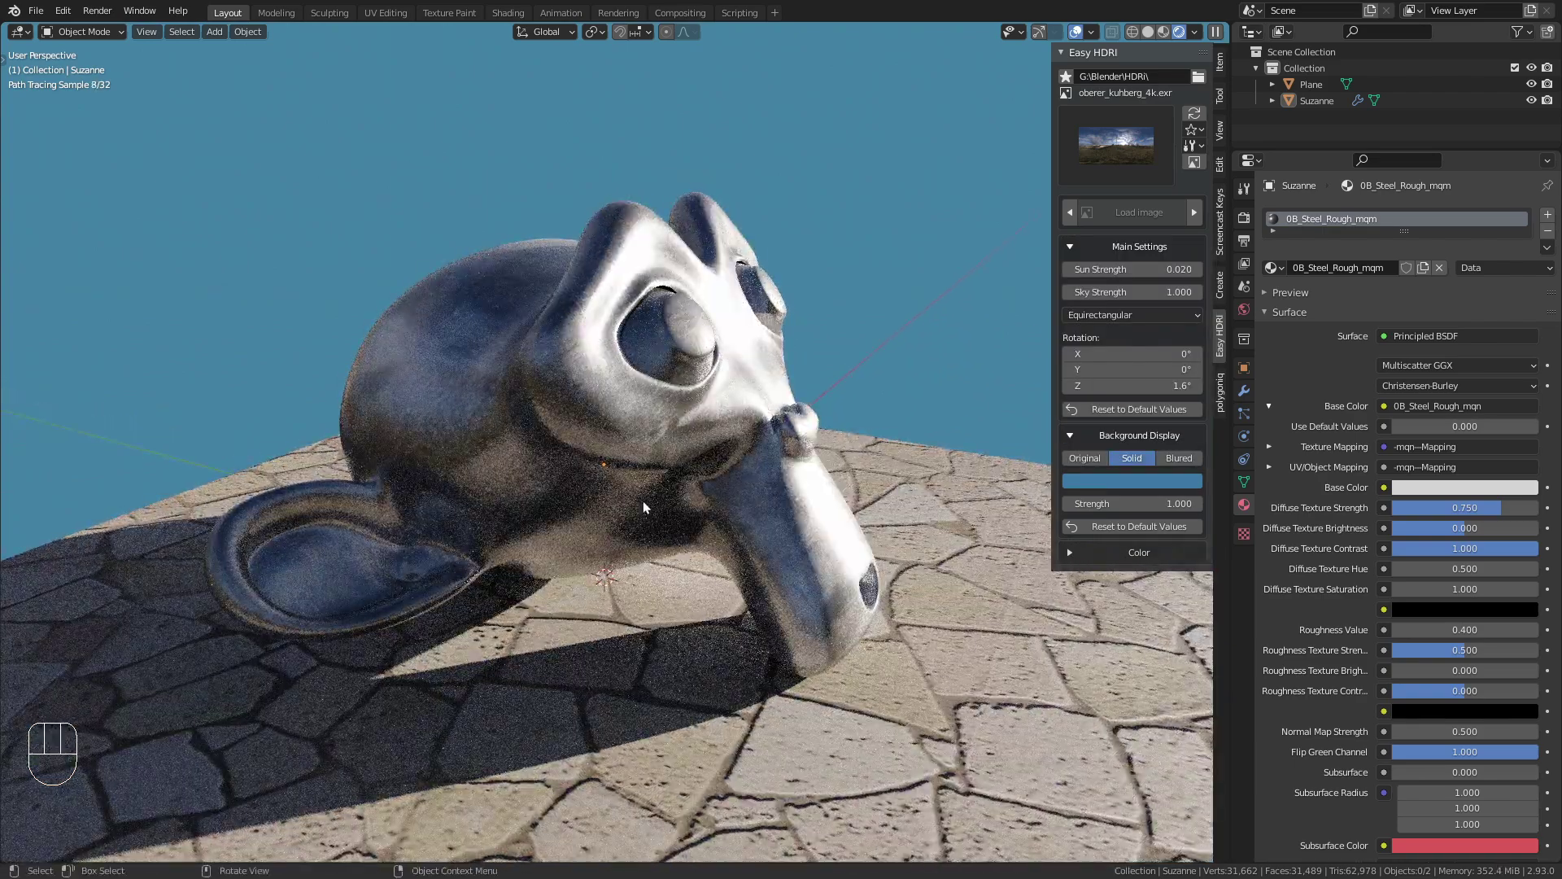
scroll(631, 503, "down", 3)
left_click(1103, 483)
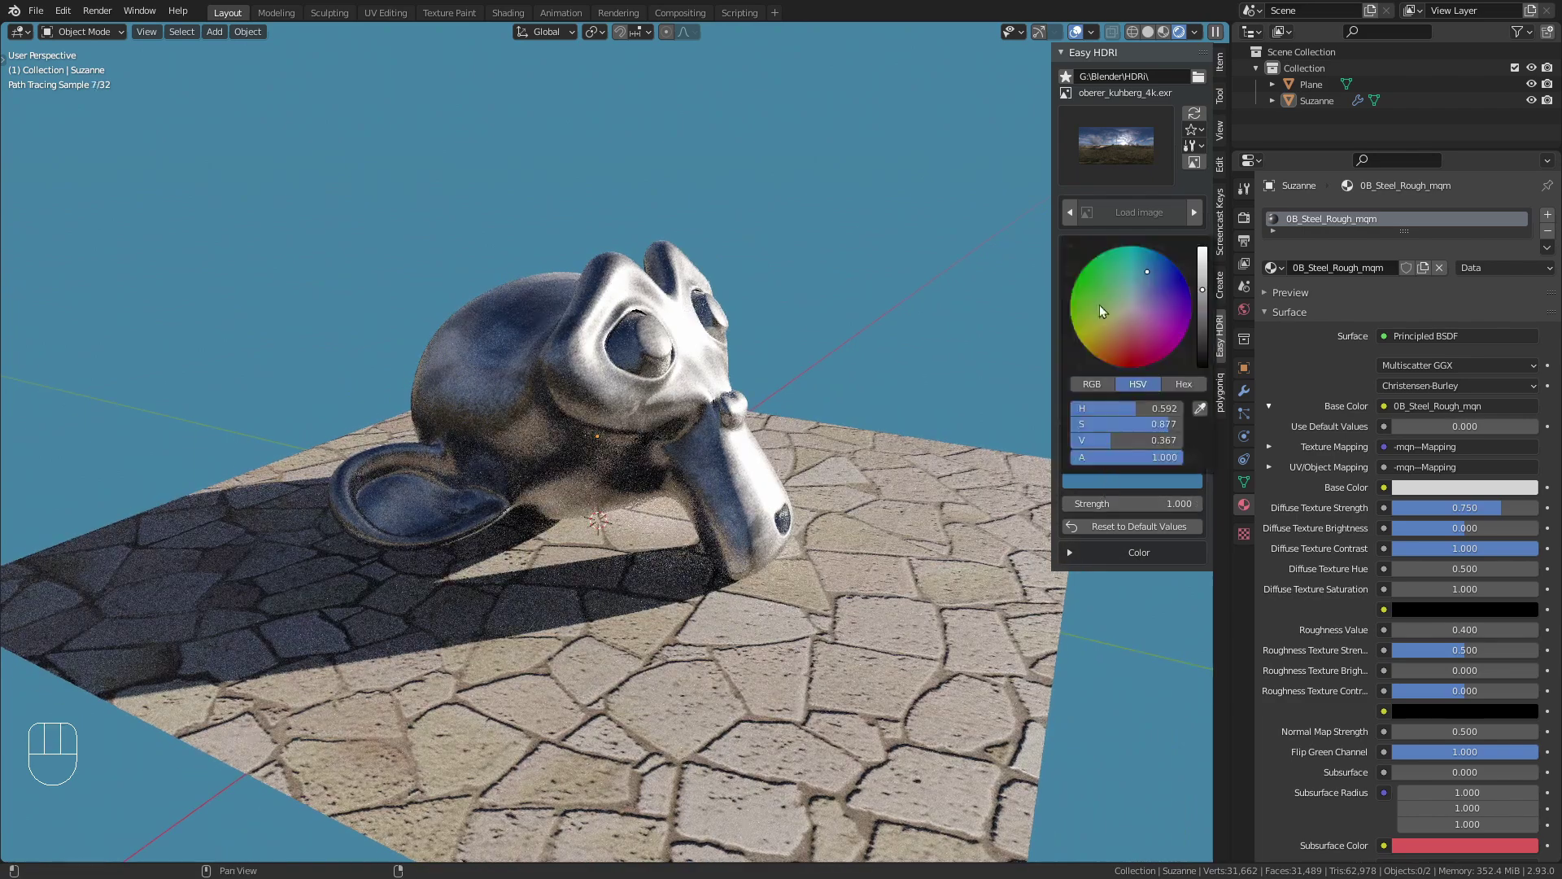
left_click_drag(1100, 310, 1105, 283)
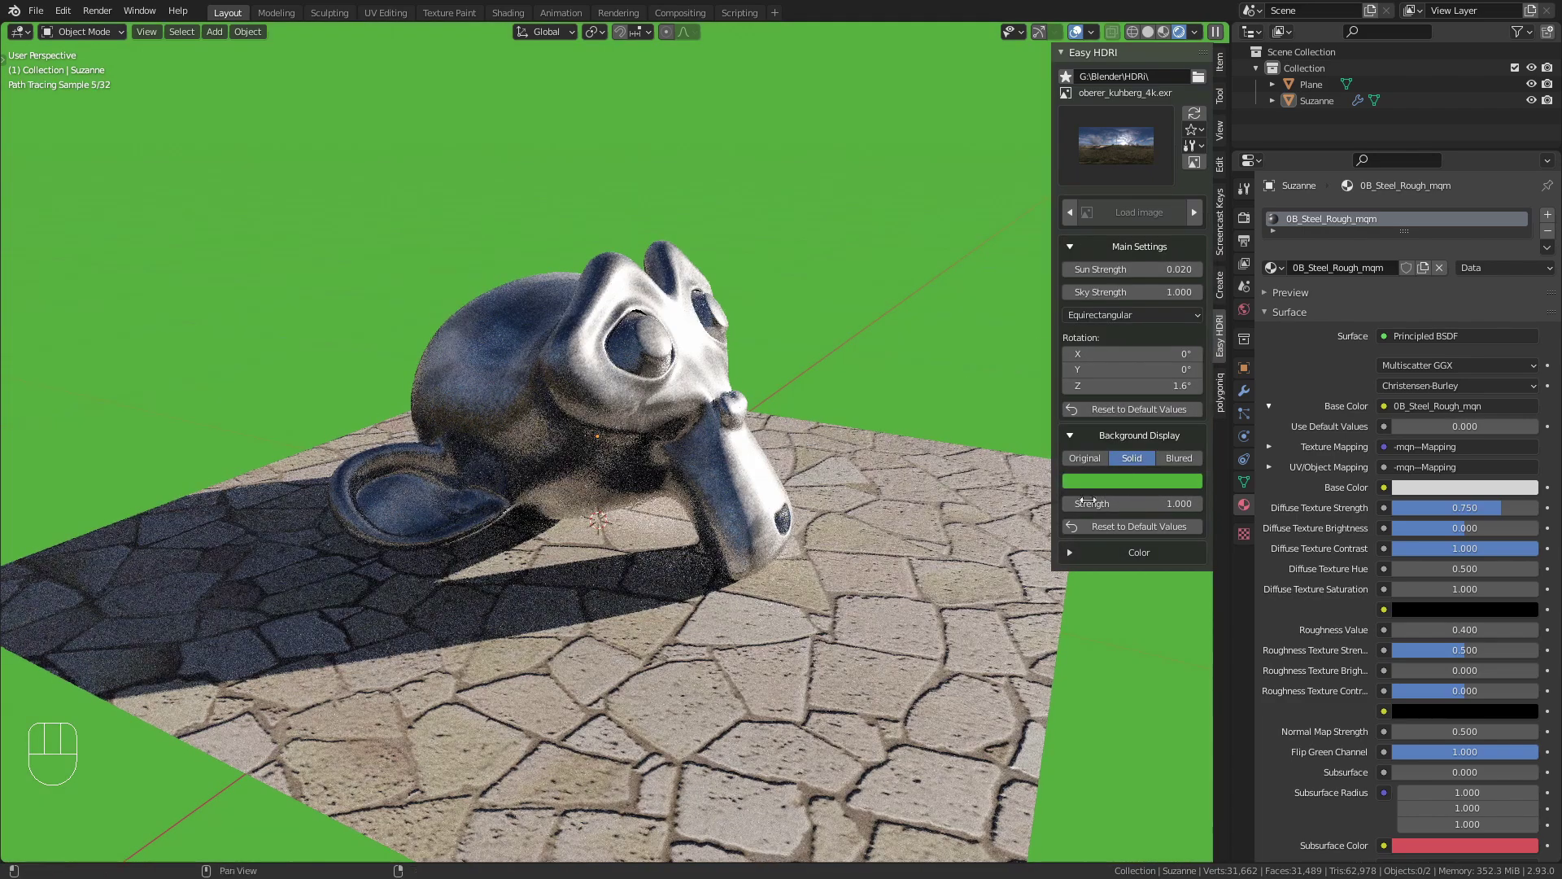
Step: Switch the background display to Blured, generate the blurred image, and check it from several angles
left_click(1180, 458)
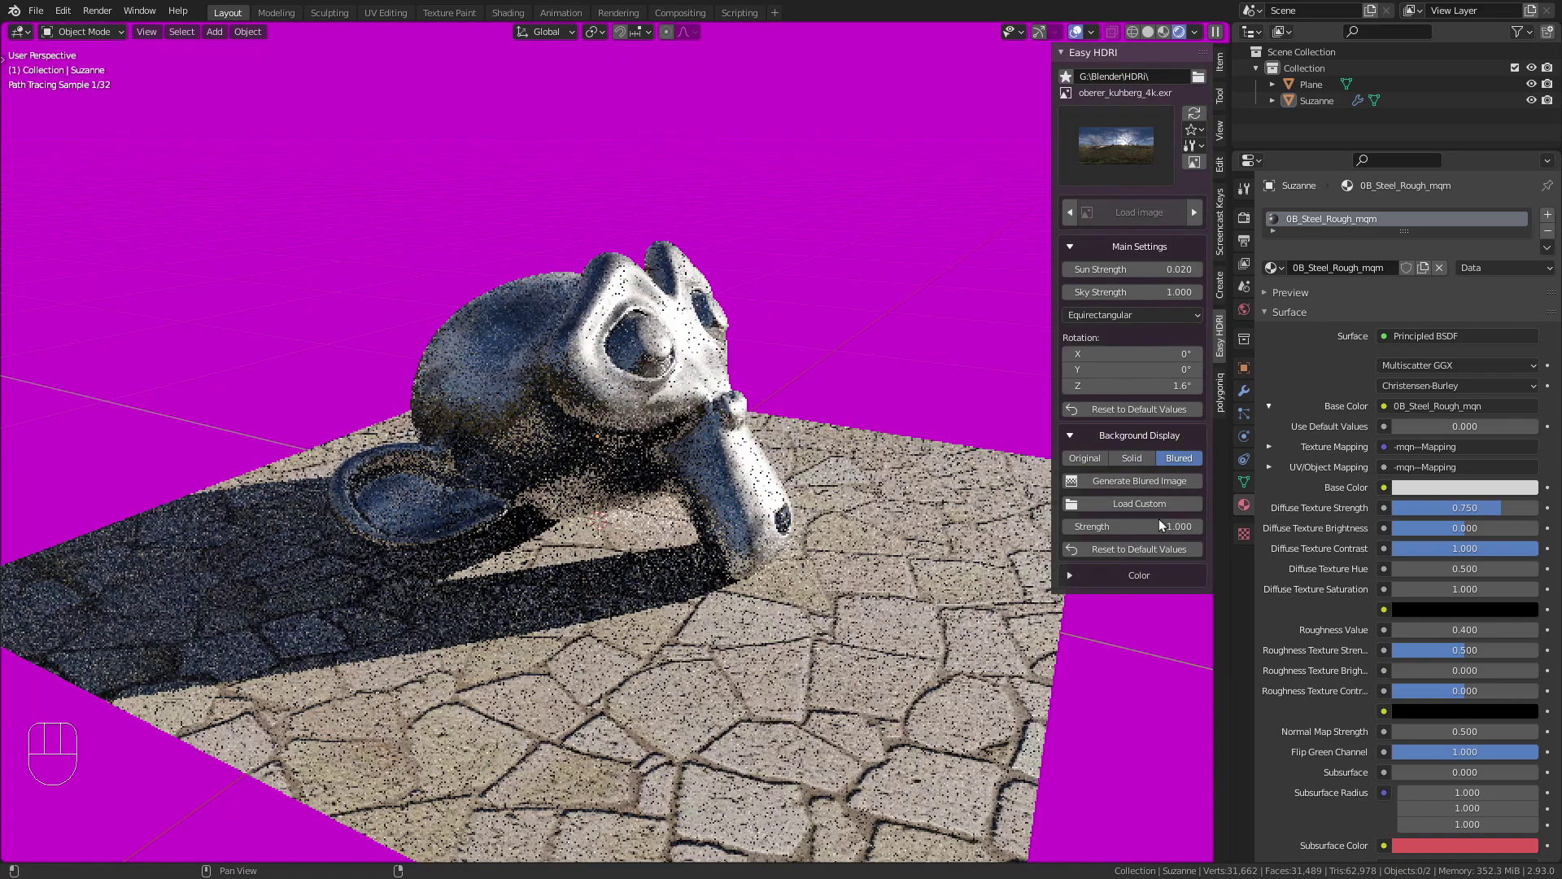
left_click(1138, 480)
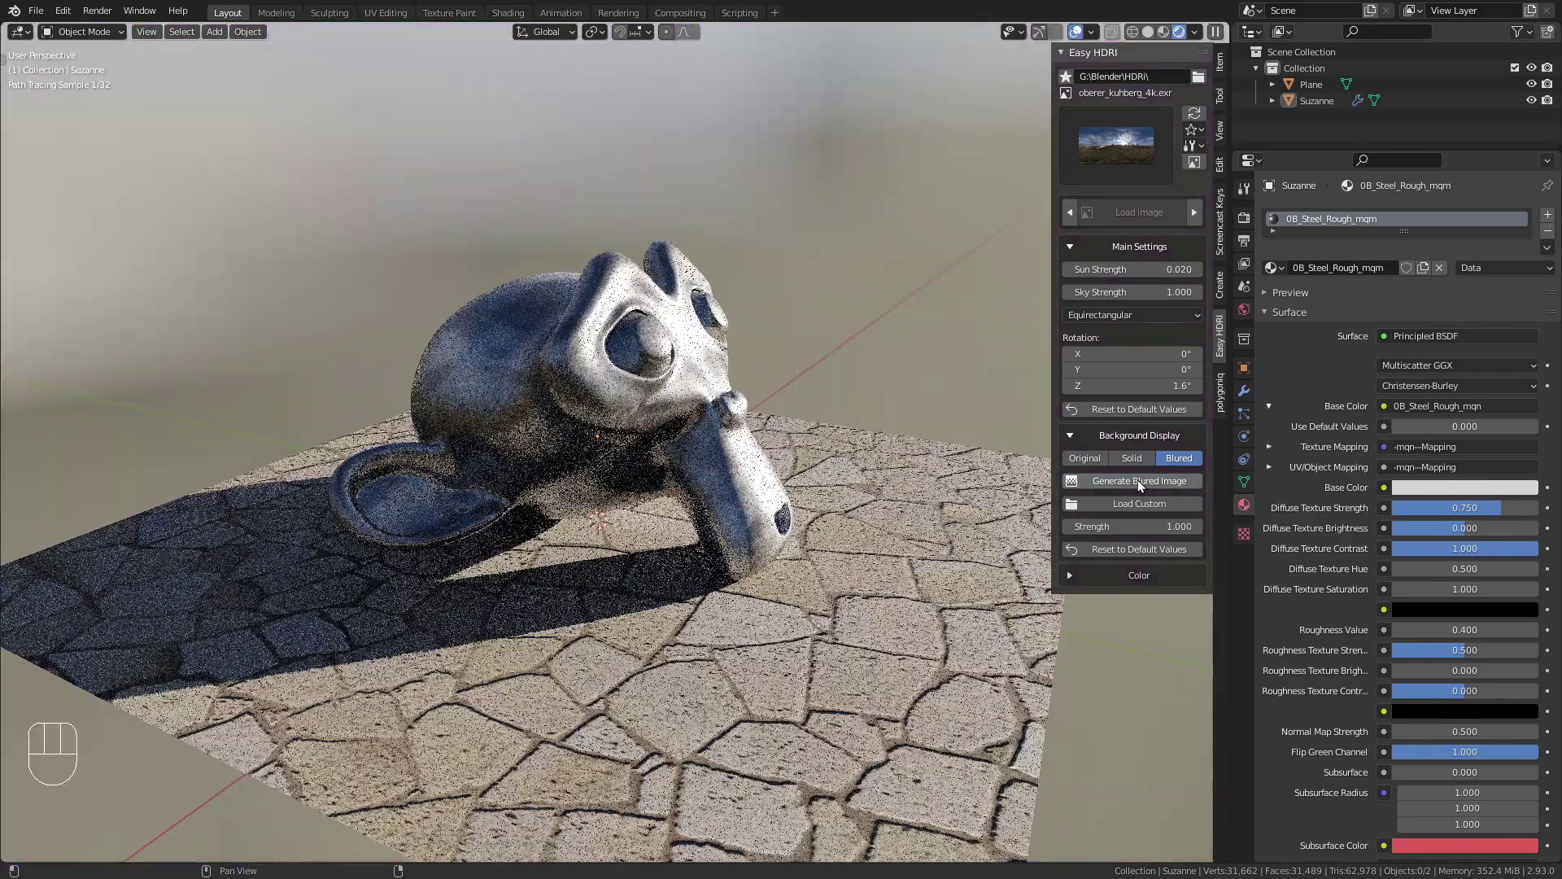
middle_click_drag(878, 398, 787, 329)
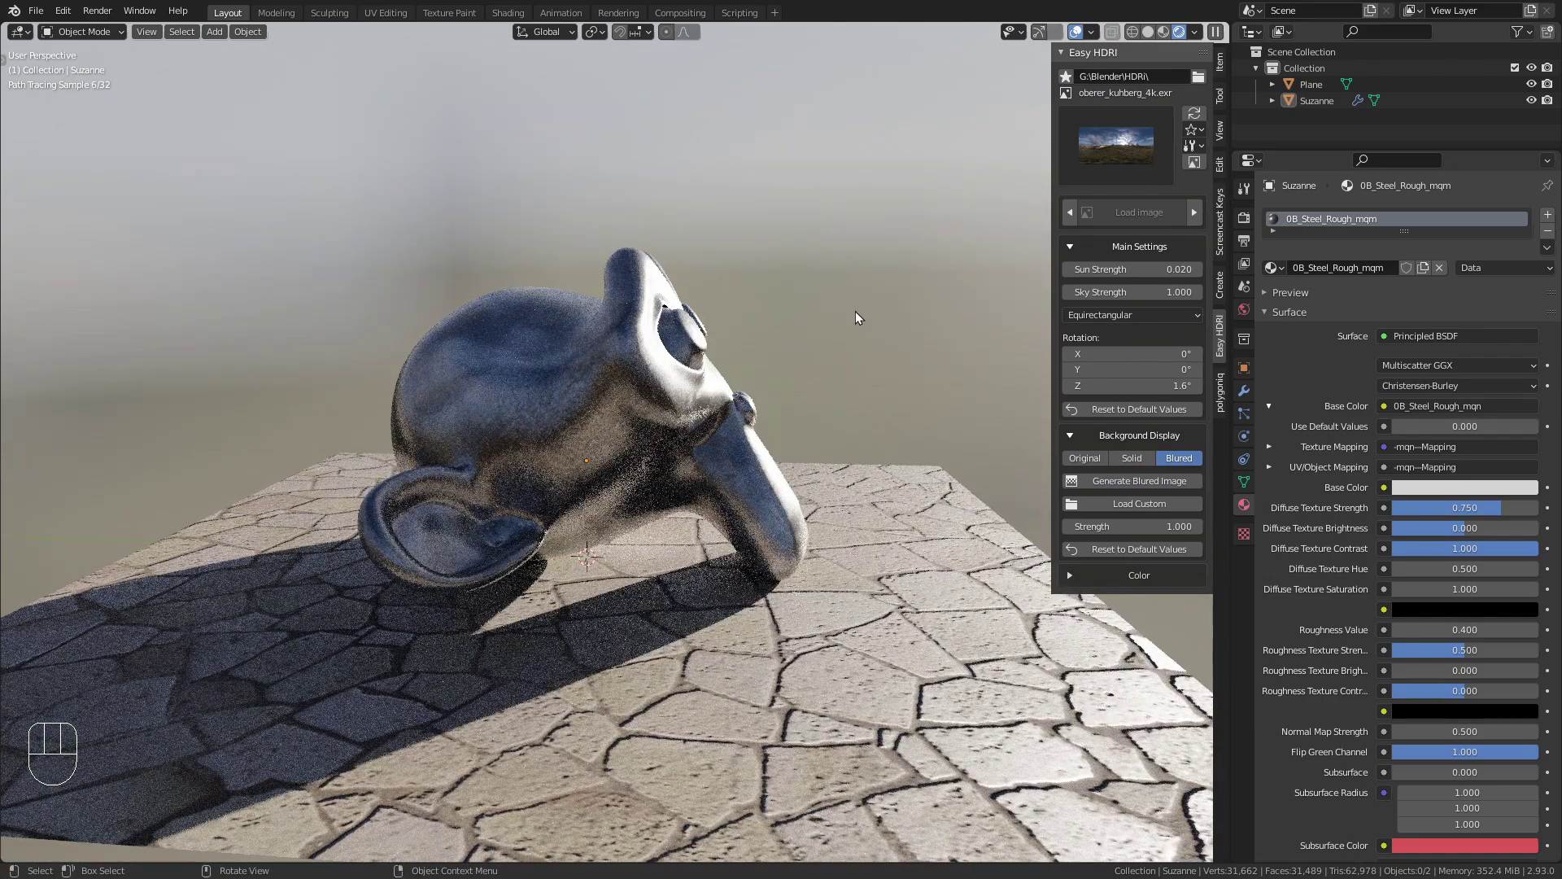
middle_click_drag(599, 280, 1104, 429)
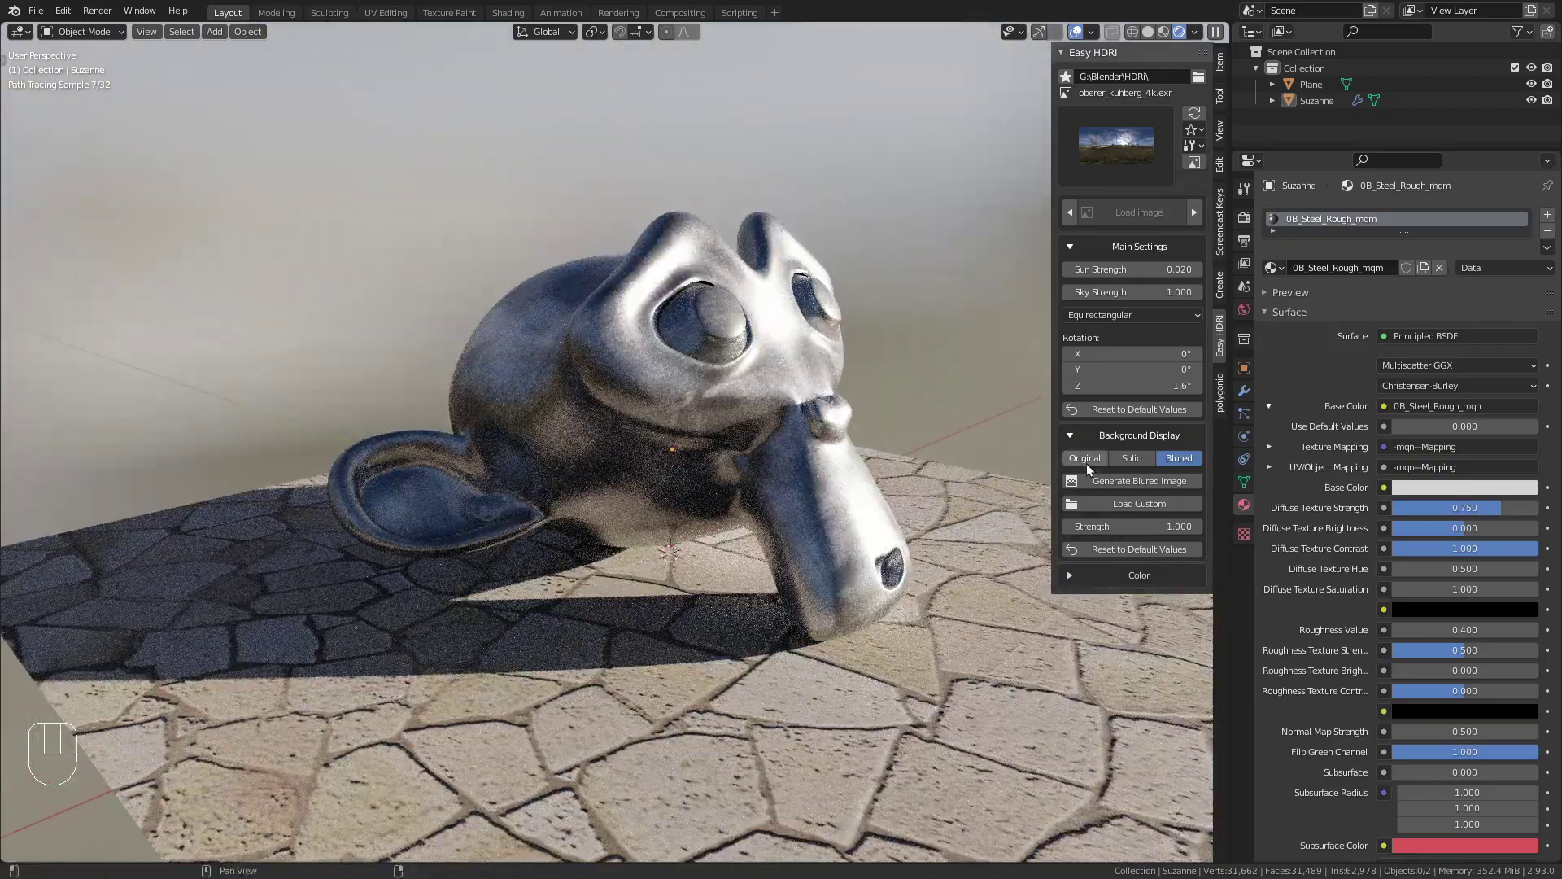
Step: Return the background display to Original and check the environment around the model
left_click(1085, 461)
middle_click_drag(1004, 449, 544, 187)
middle_click_drag(499, 331, 716, 424)
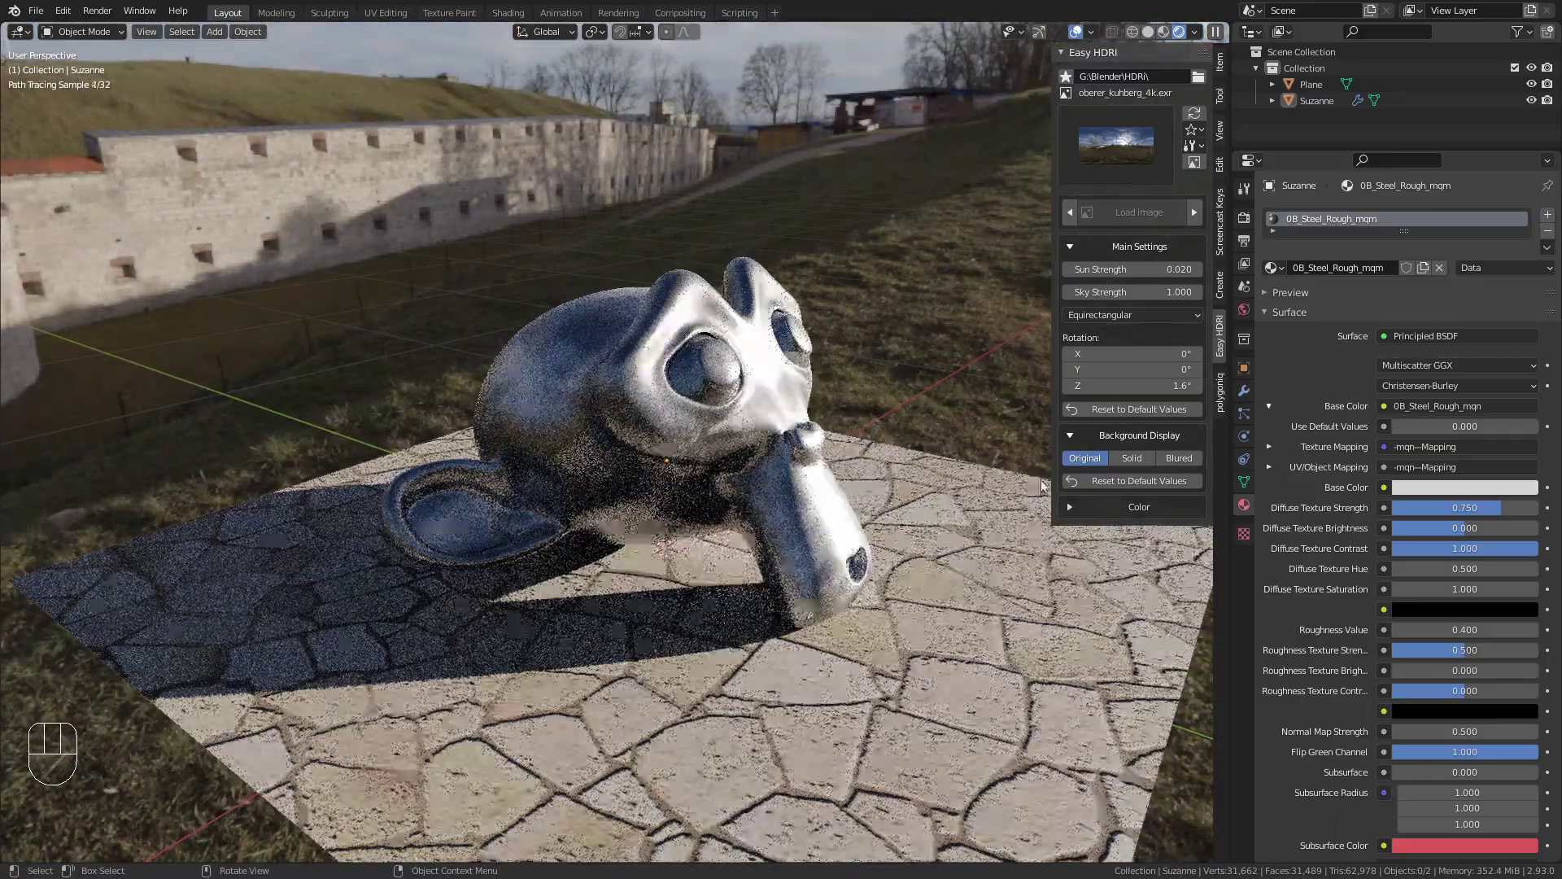
Step: Expand the environment's color settings and set the tint color to red
left_click(1069, 507)
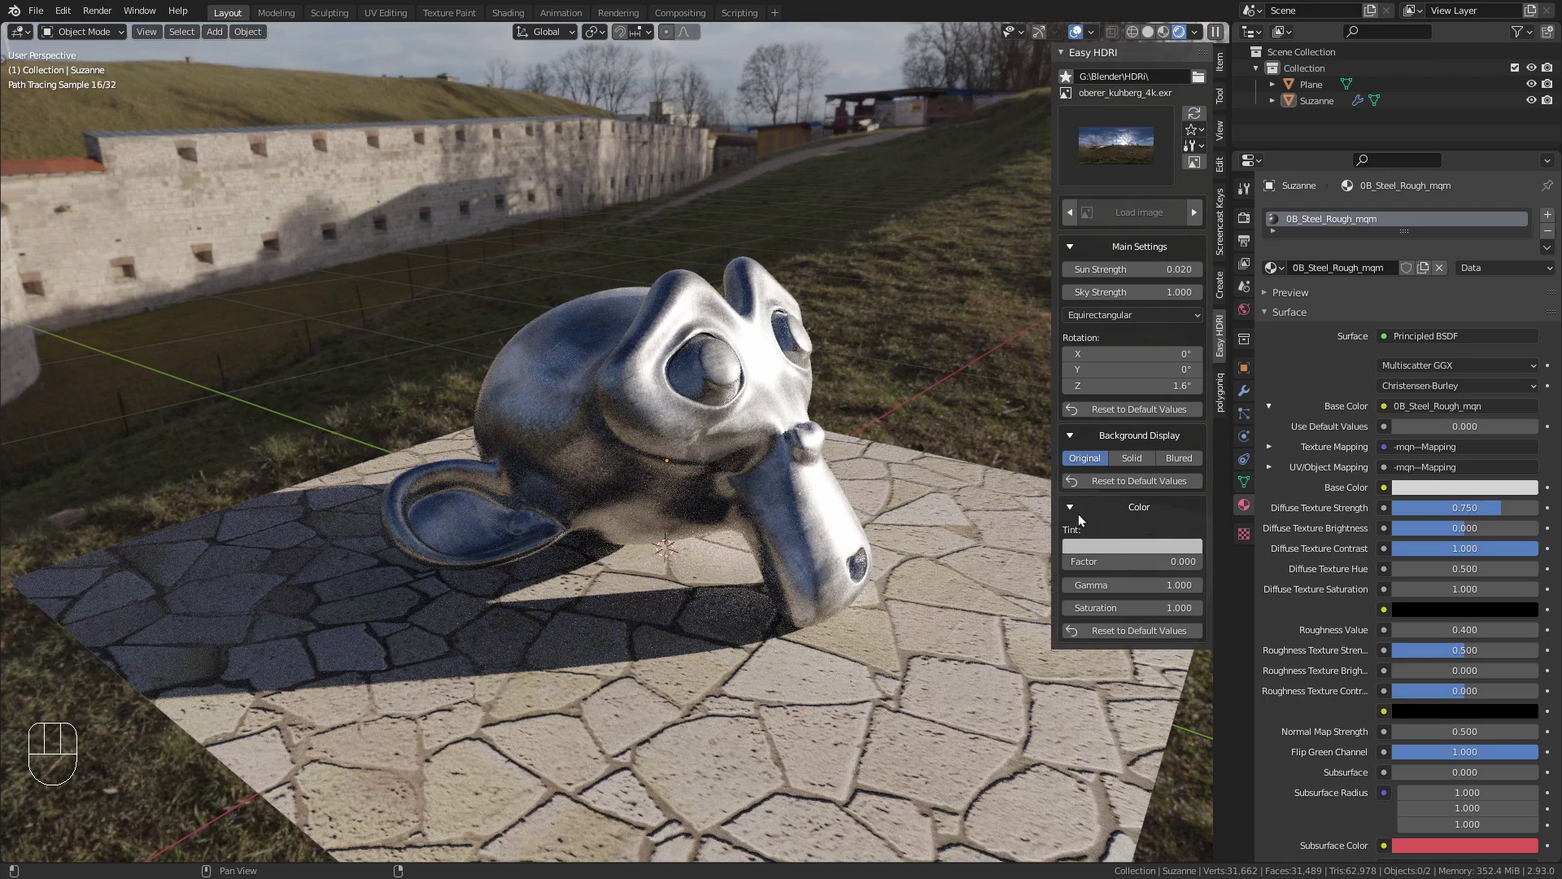
middle_click_drag(651, 431, 640, 424, "shift")
left_click(1114, 545)
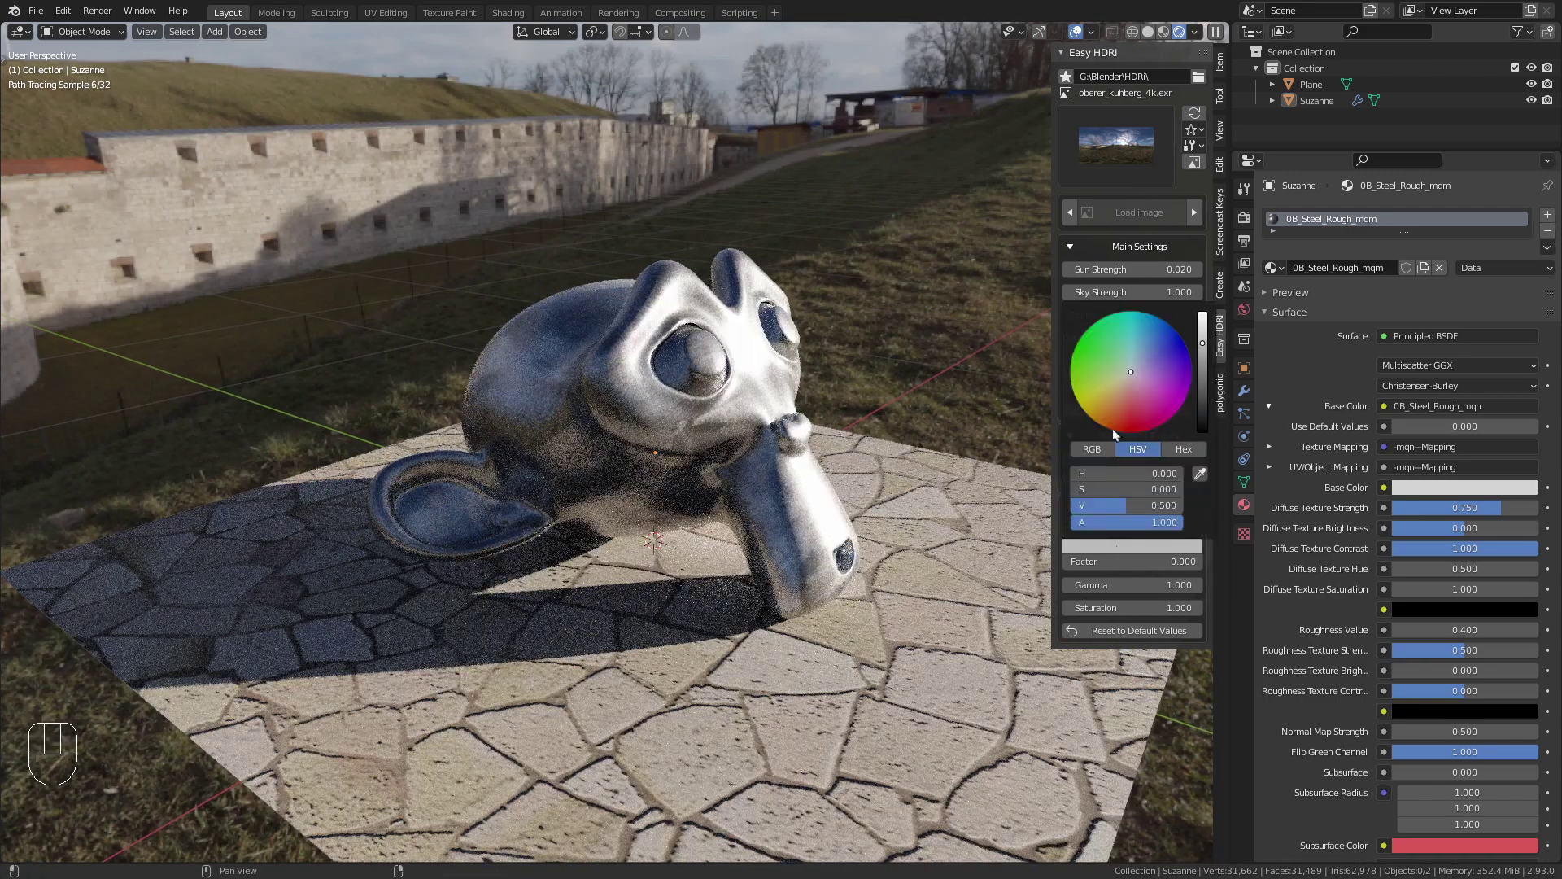
left_click_drag(1131, 371, 1137, 394)
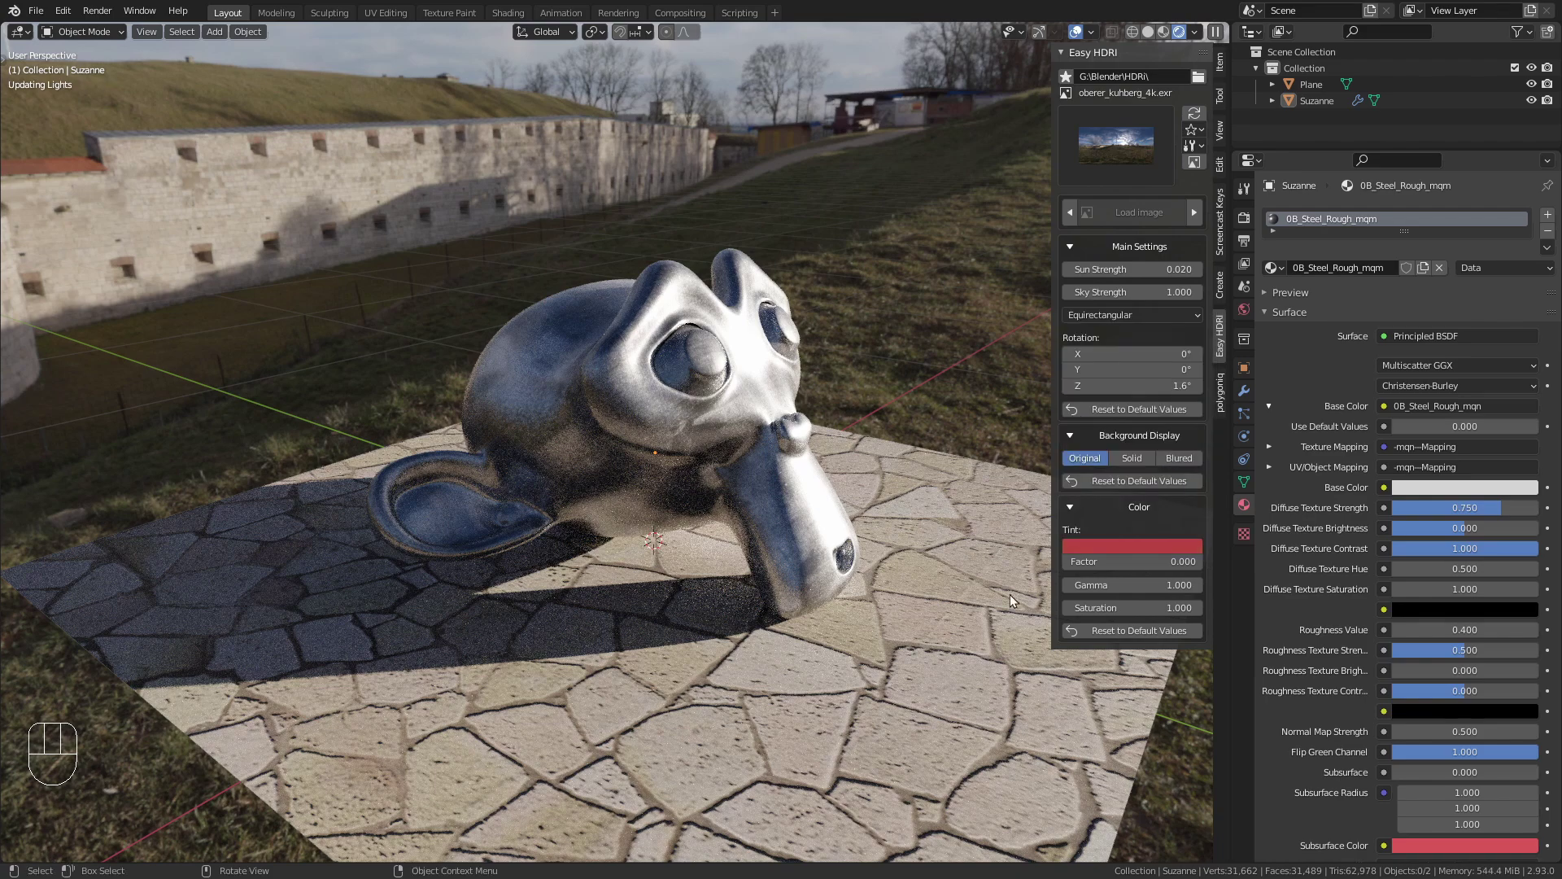
Step: Set the tint factor to 0.460 and check the tinted environment around Suzanne
left_click_drag(1114, 563, 1141, 563, "shift")
middle_click_drag(667, 480, 993, 535)
mouse_move(1141, 563)
left_mouse_down()
mouse_move(1167, 563)
mouse_move(1115, 561)
left_mouse_up()
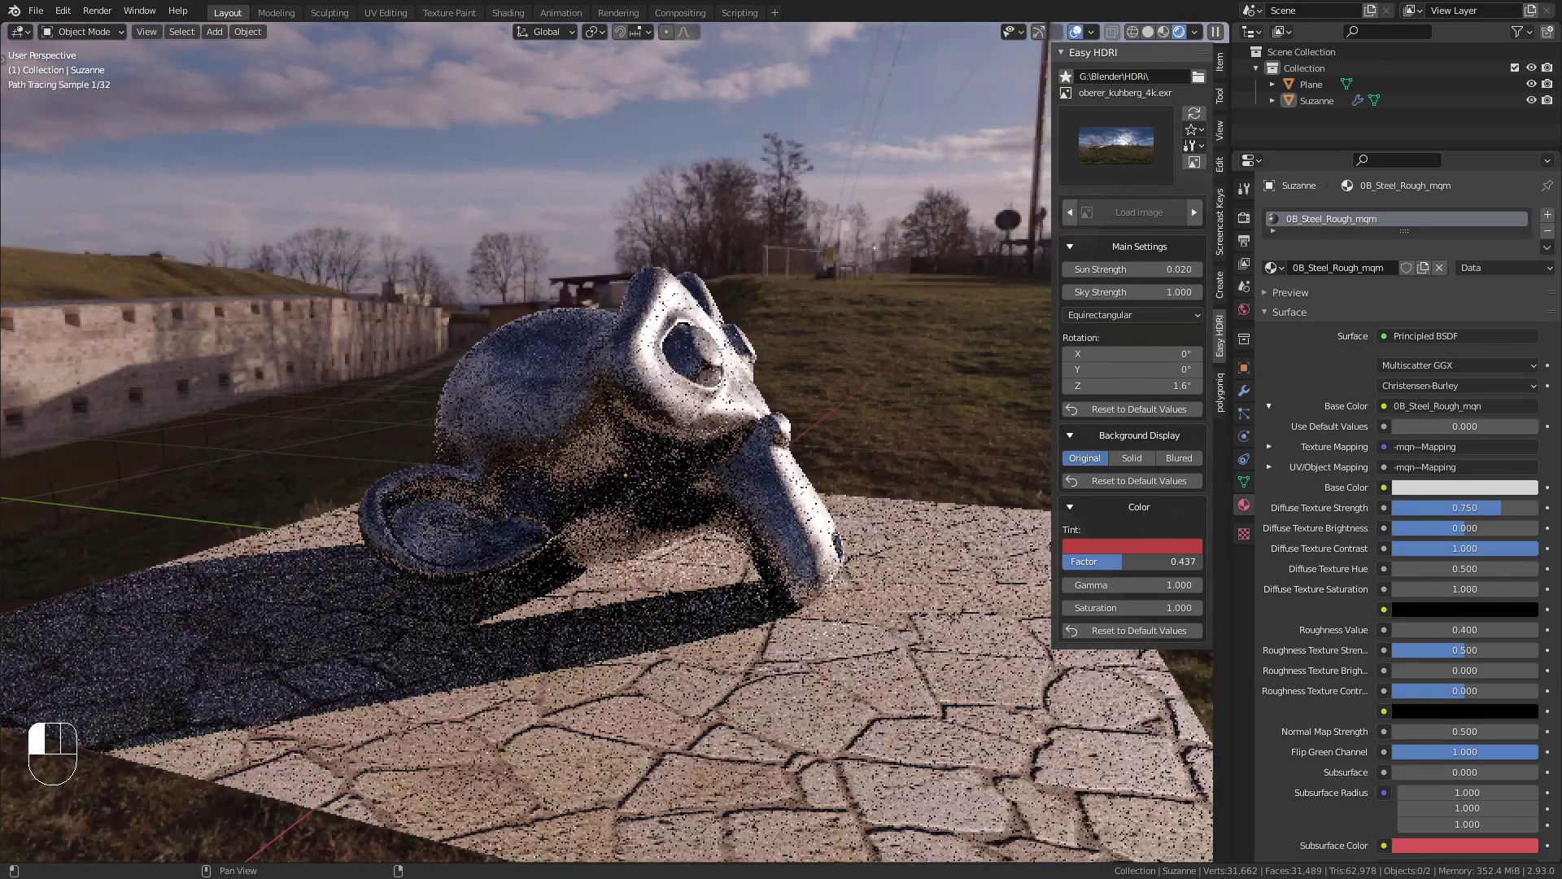
middle_click_drag(575, 425, 629, 485)
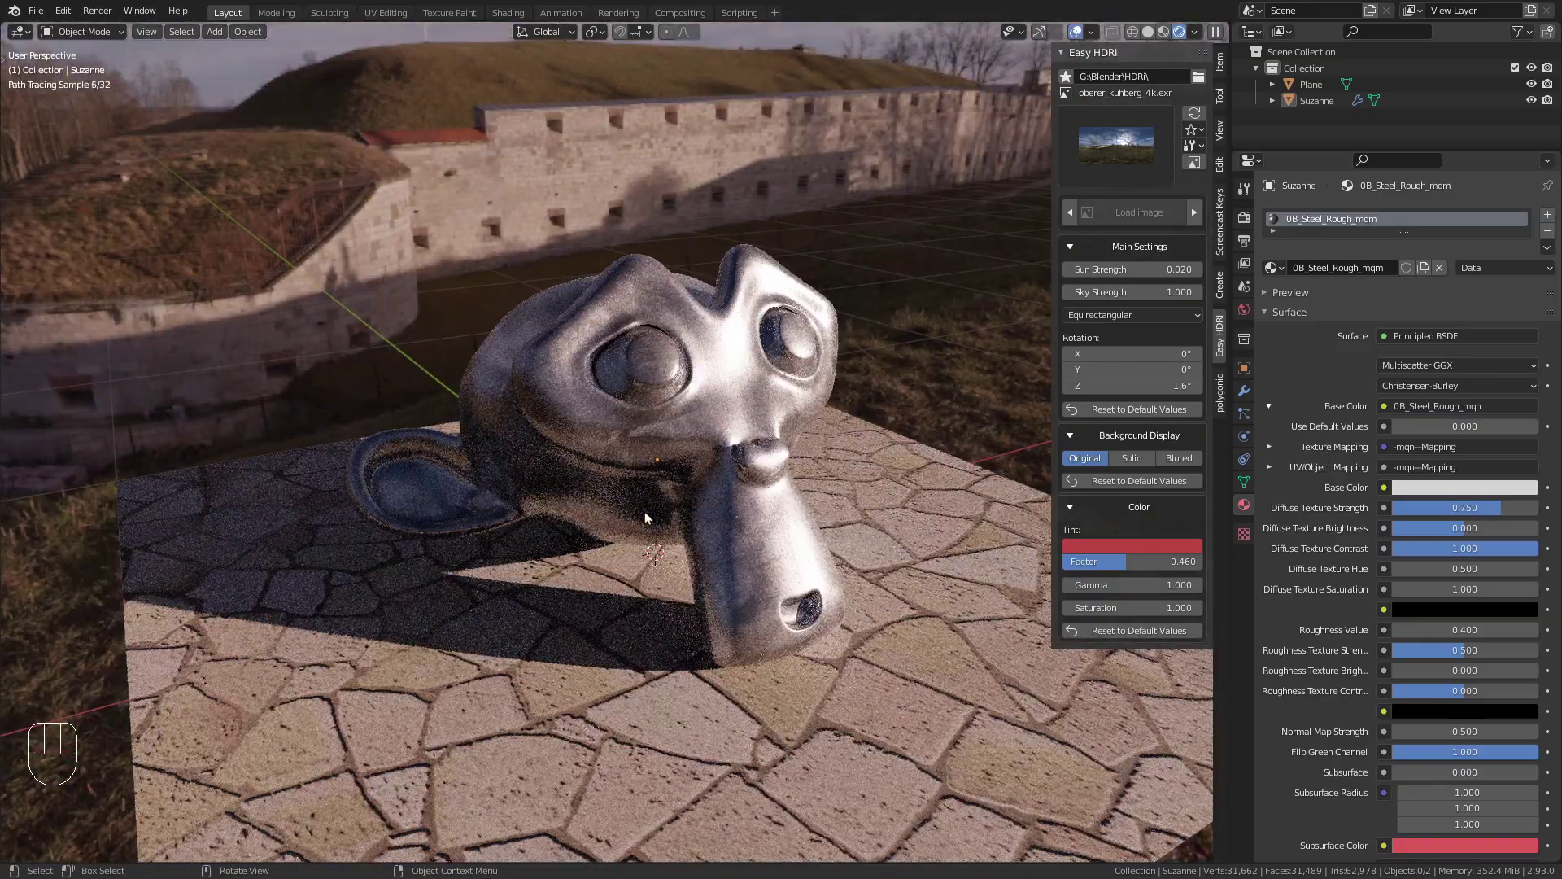
Step: Try gamma values of 1.3 and 1.2 on the environment, and return gamma to 1
left_click(1196, 584)
left_click(1196, 584)
left_click(1196, 584)
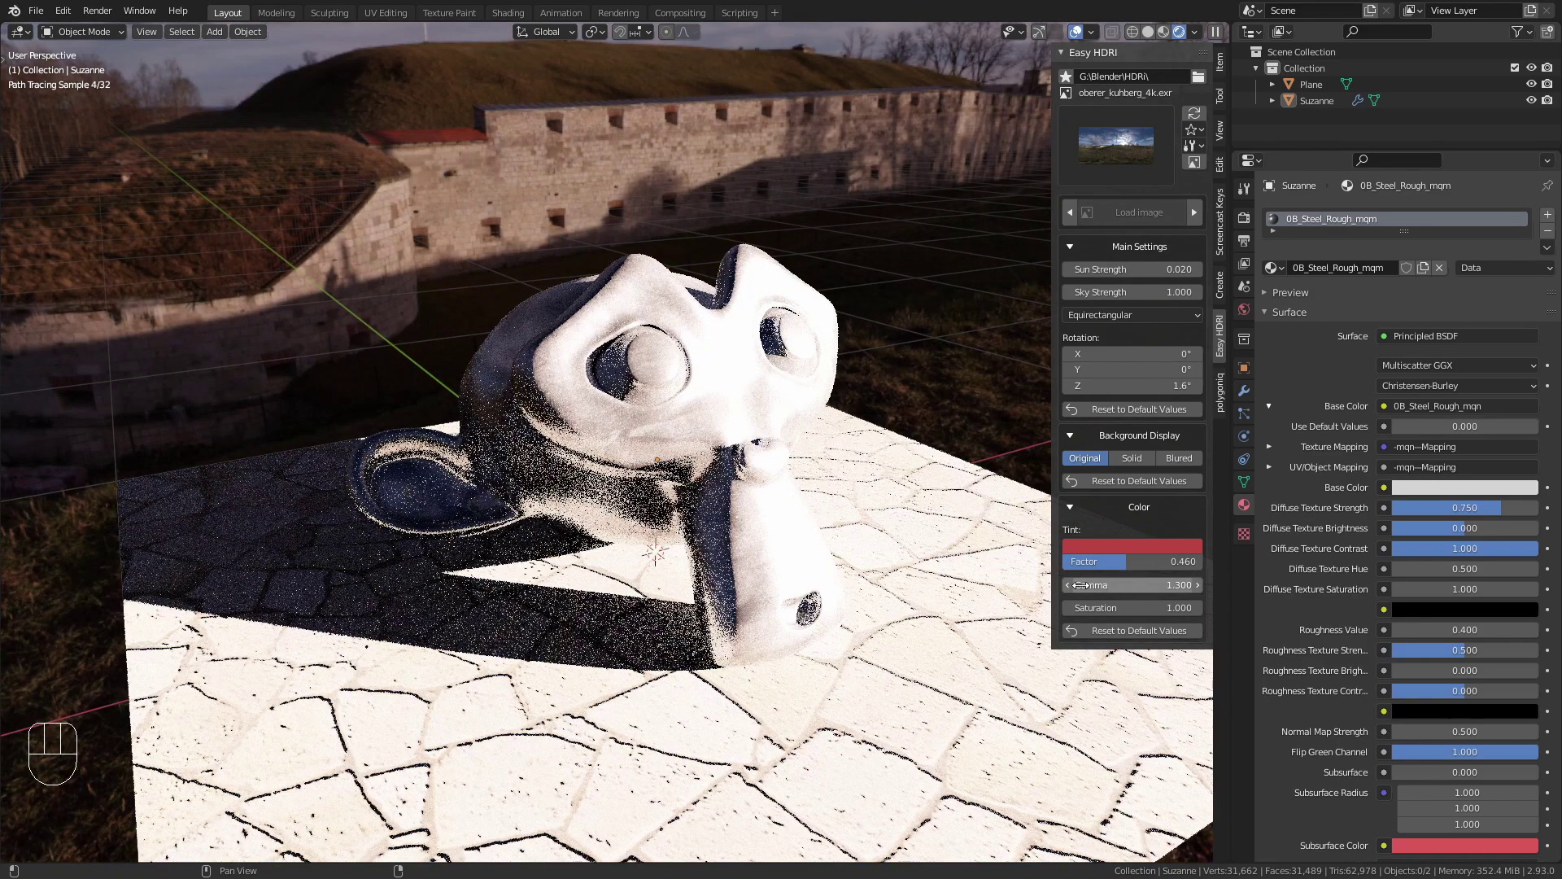
left_click(1069, 584)
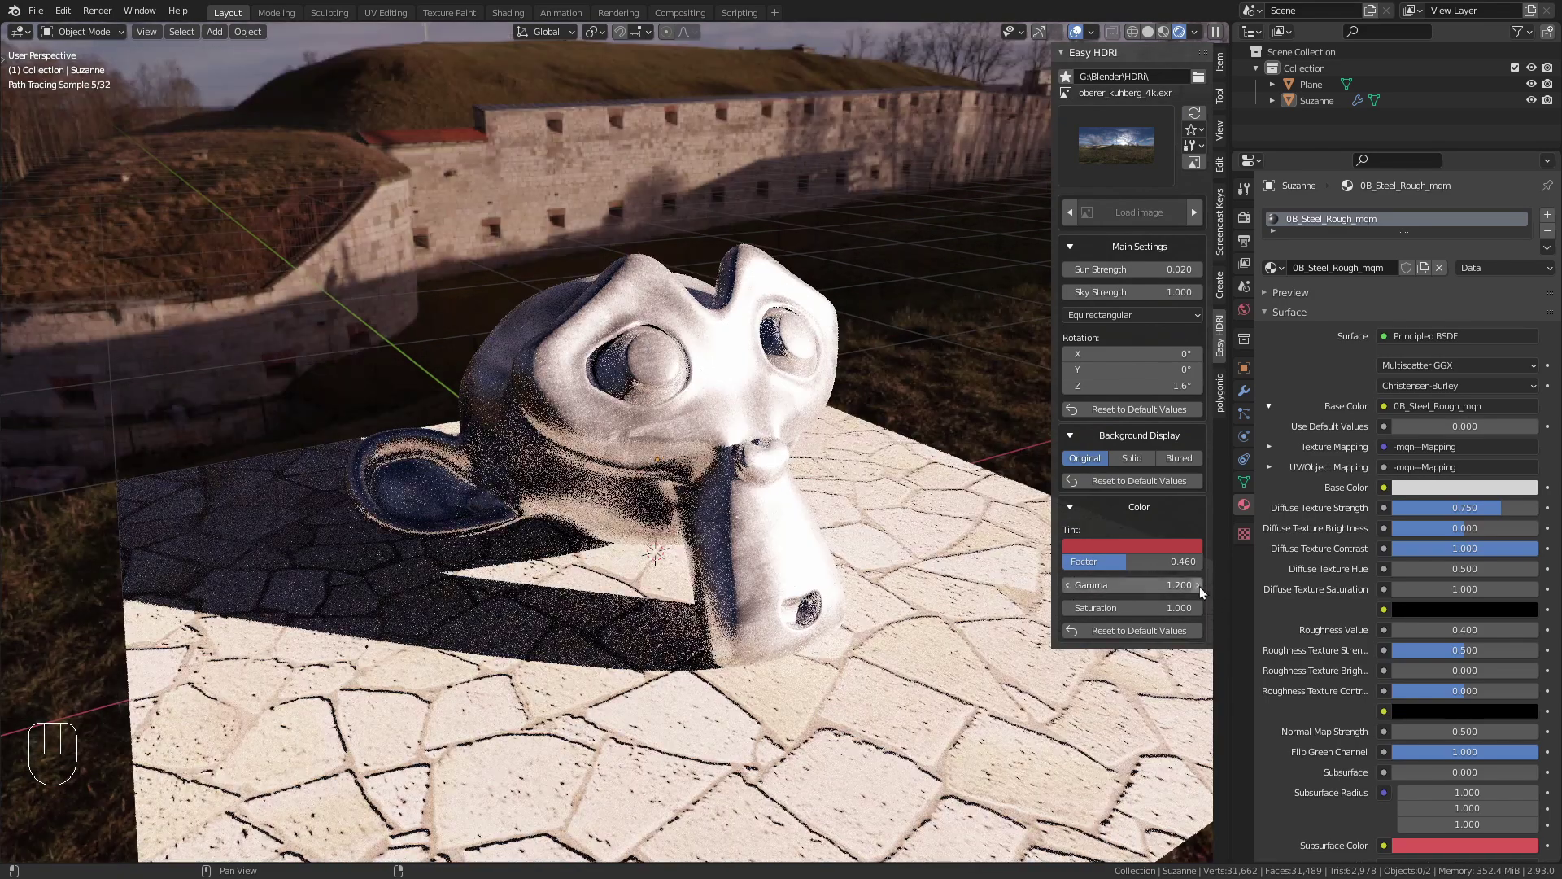
left_click(1121, 585)
type("1.3")
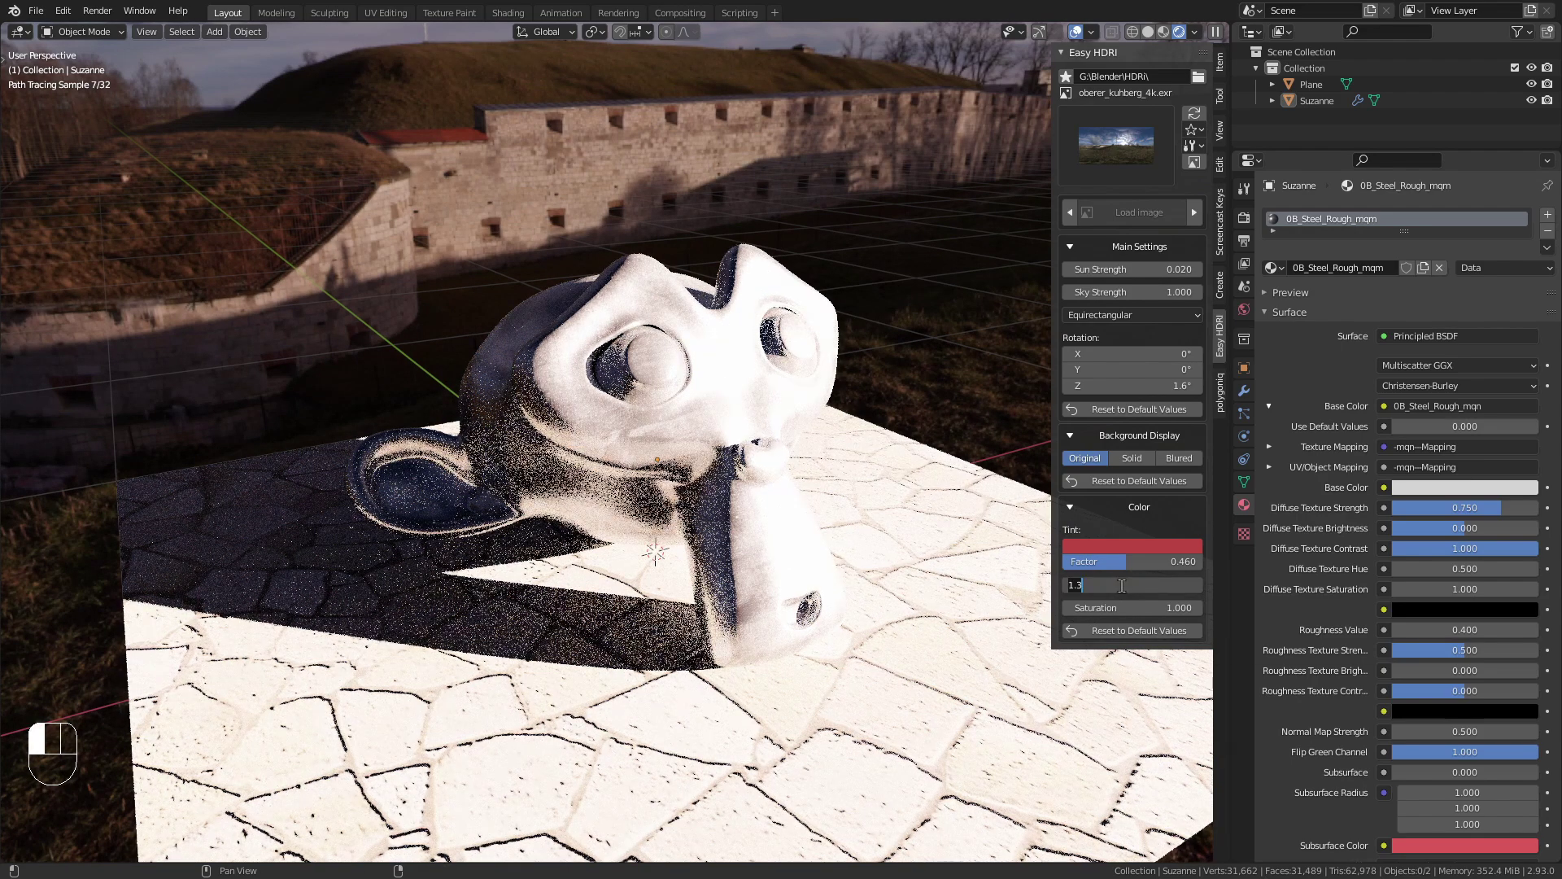
key("BackSpace")
key("BackSpace")
key("Return")
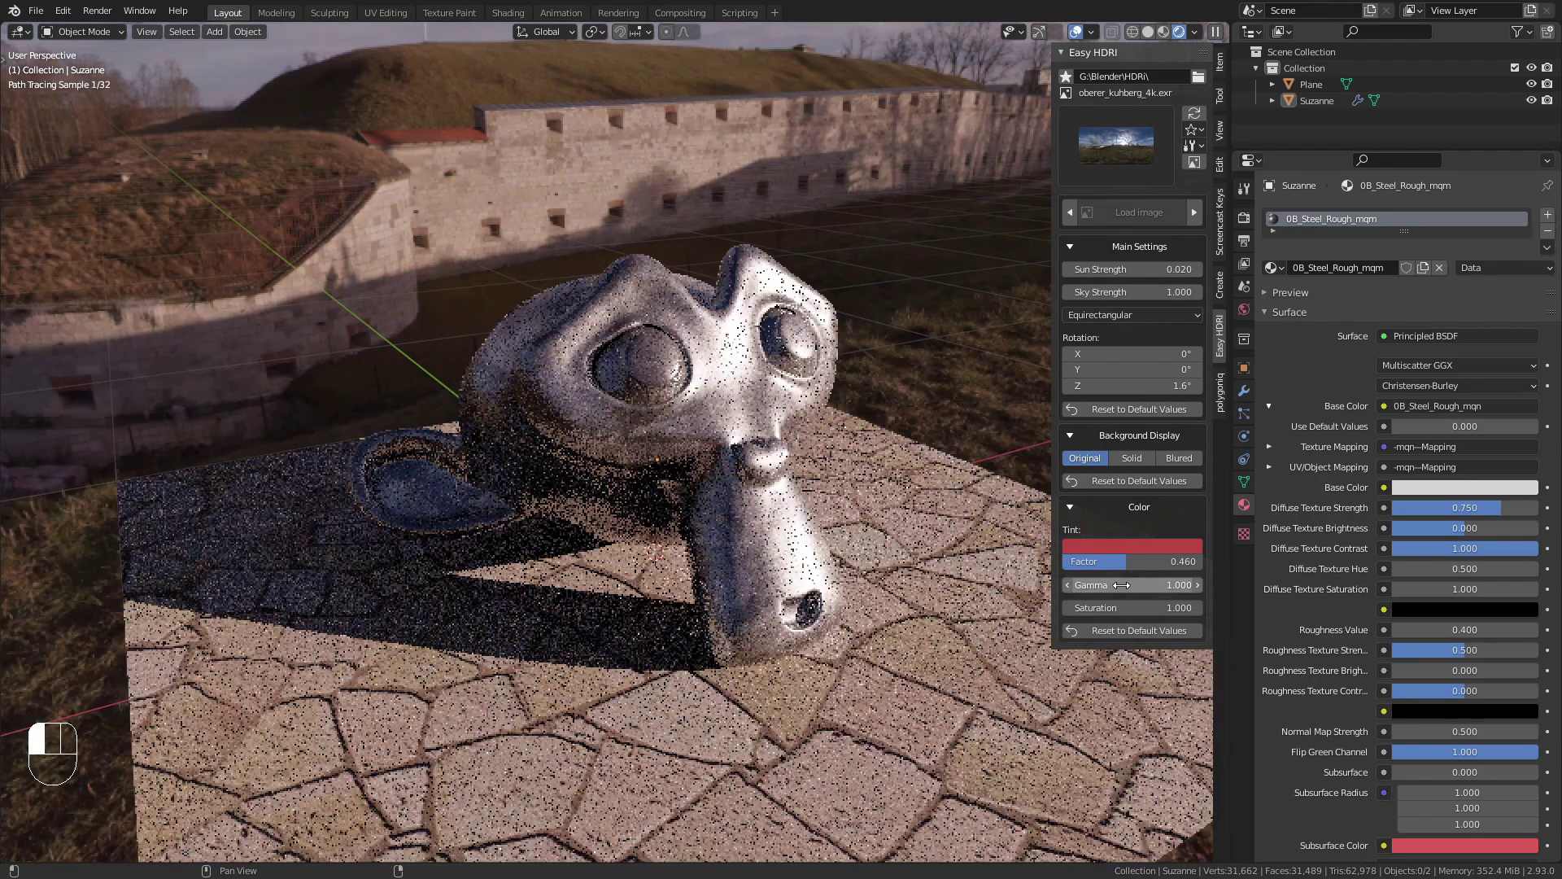
Step: Raise the environment's color saturation to 2
middle_click_drag(639, 606, 675, 629)
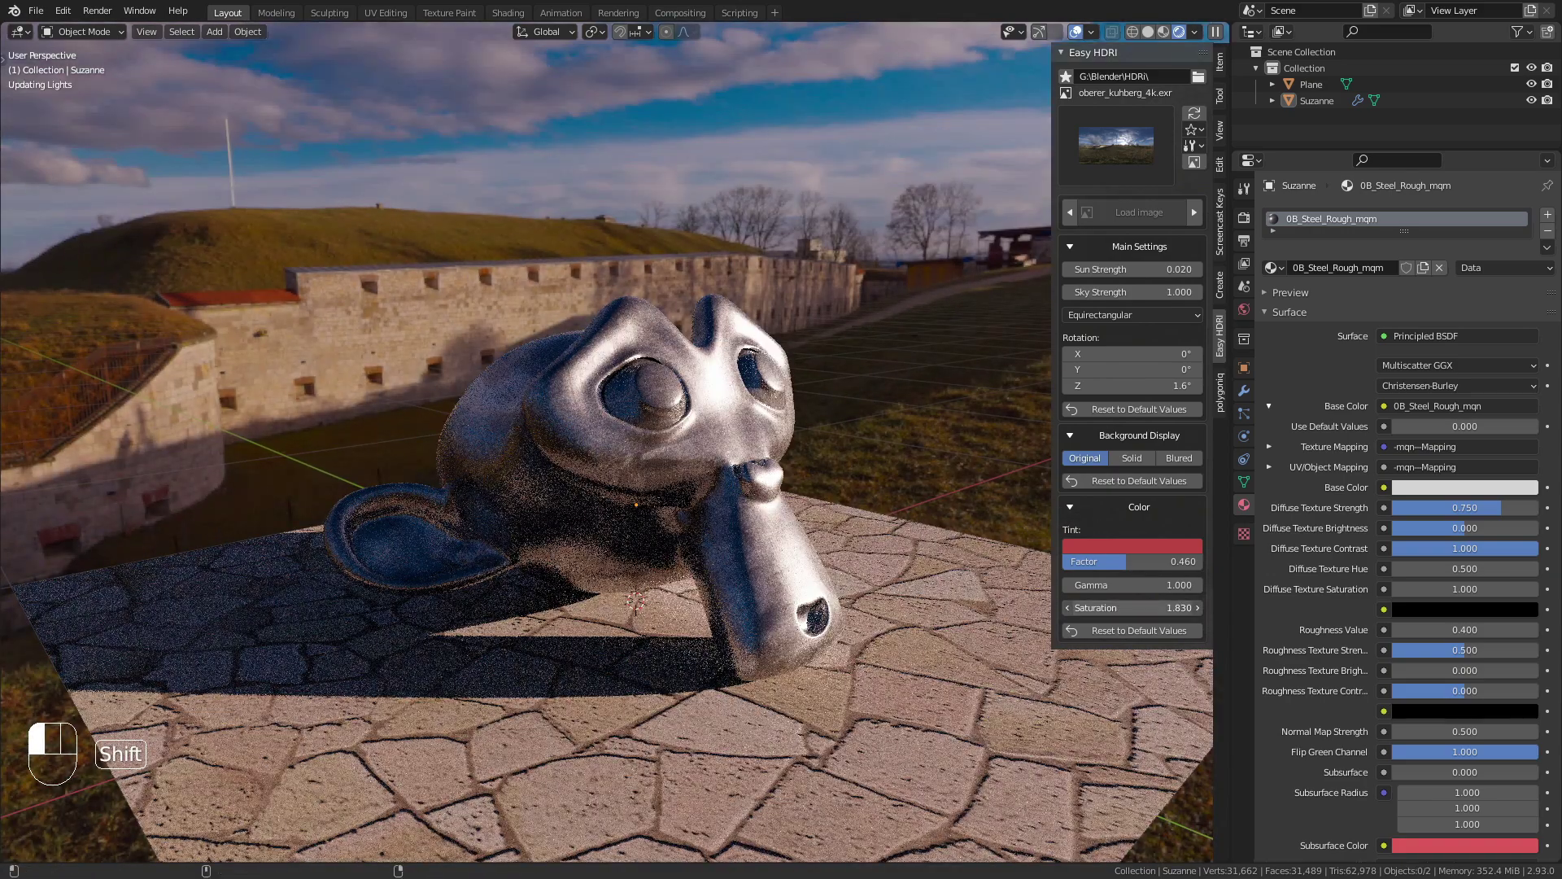
left_click_drag(1130, 608, 1147, 607, "shift")
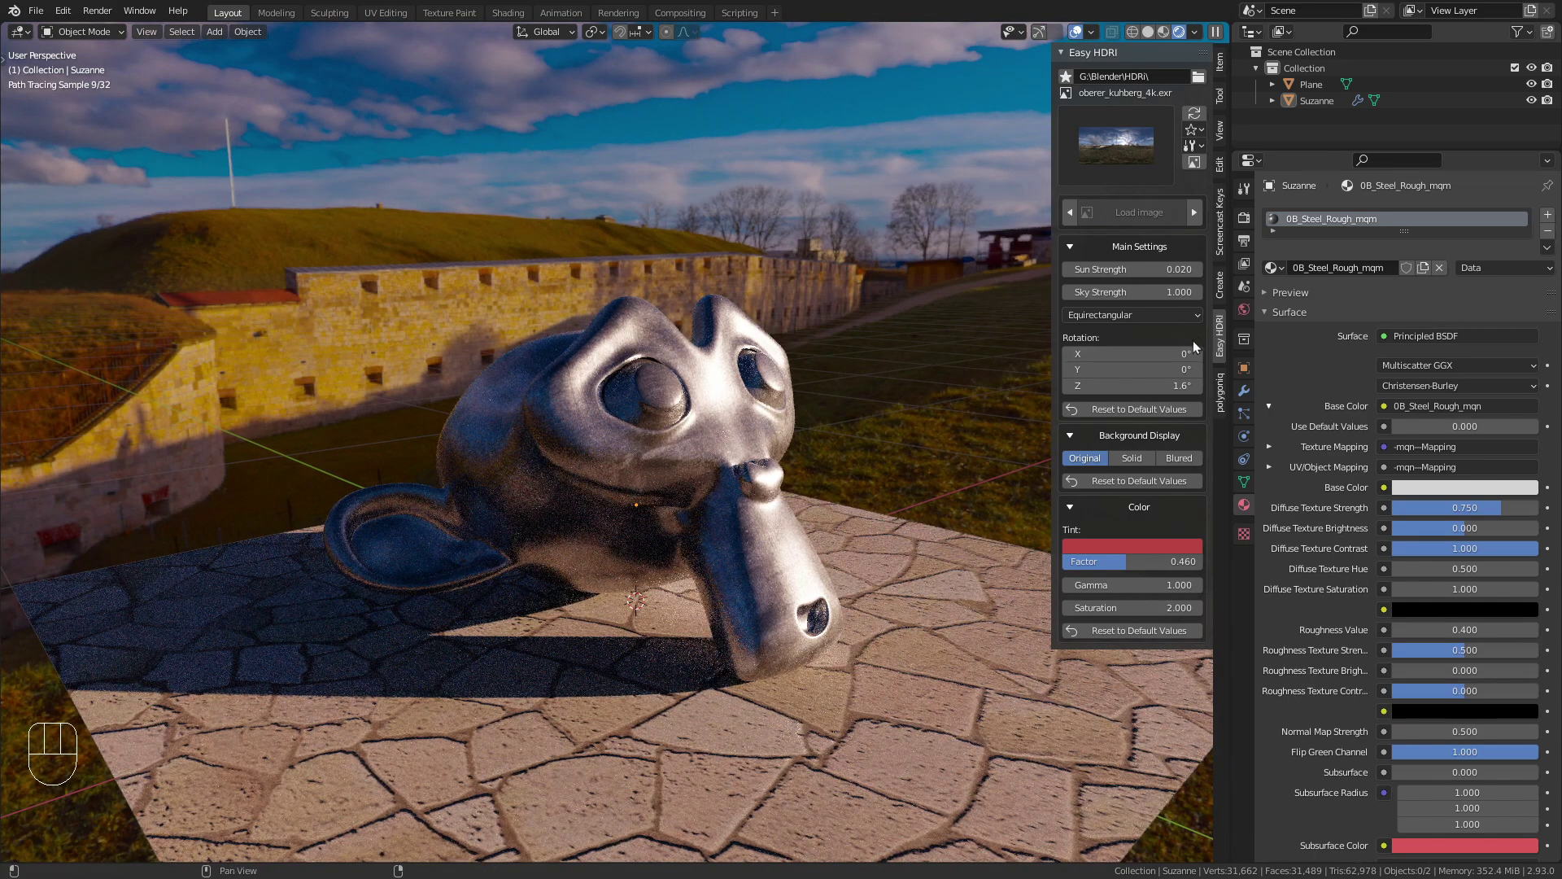
Step: Reset the color, background display and main settings to their default values, and check the environment around Suzanne
left_click(1168, 633)
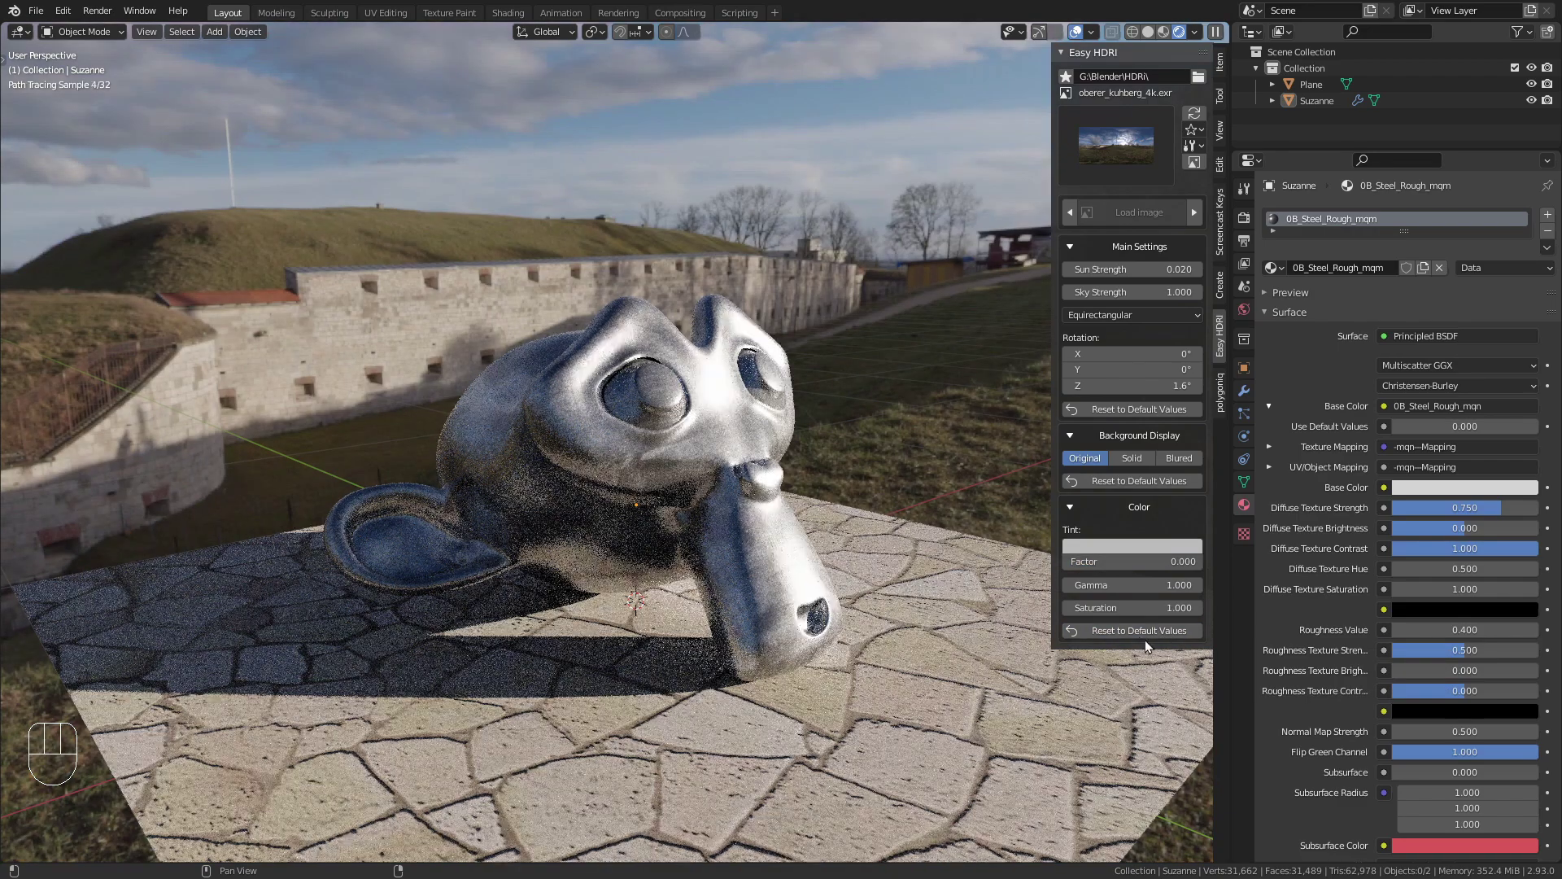
left_click(1154, 480)
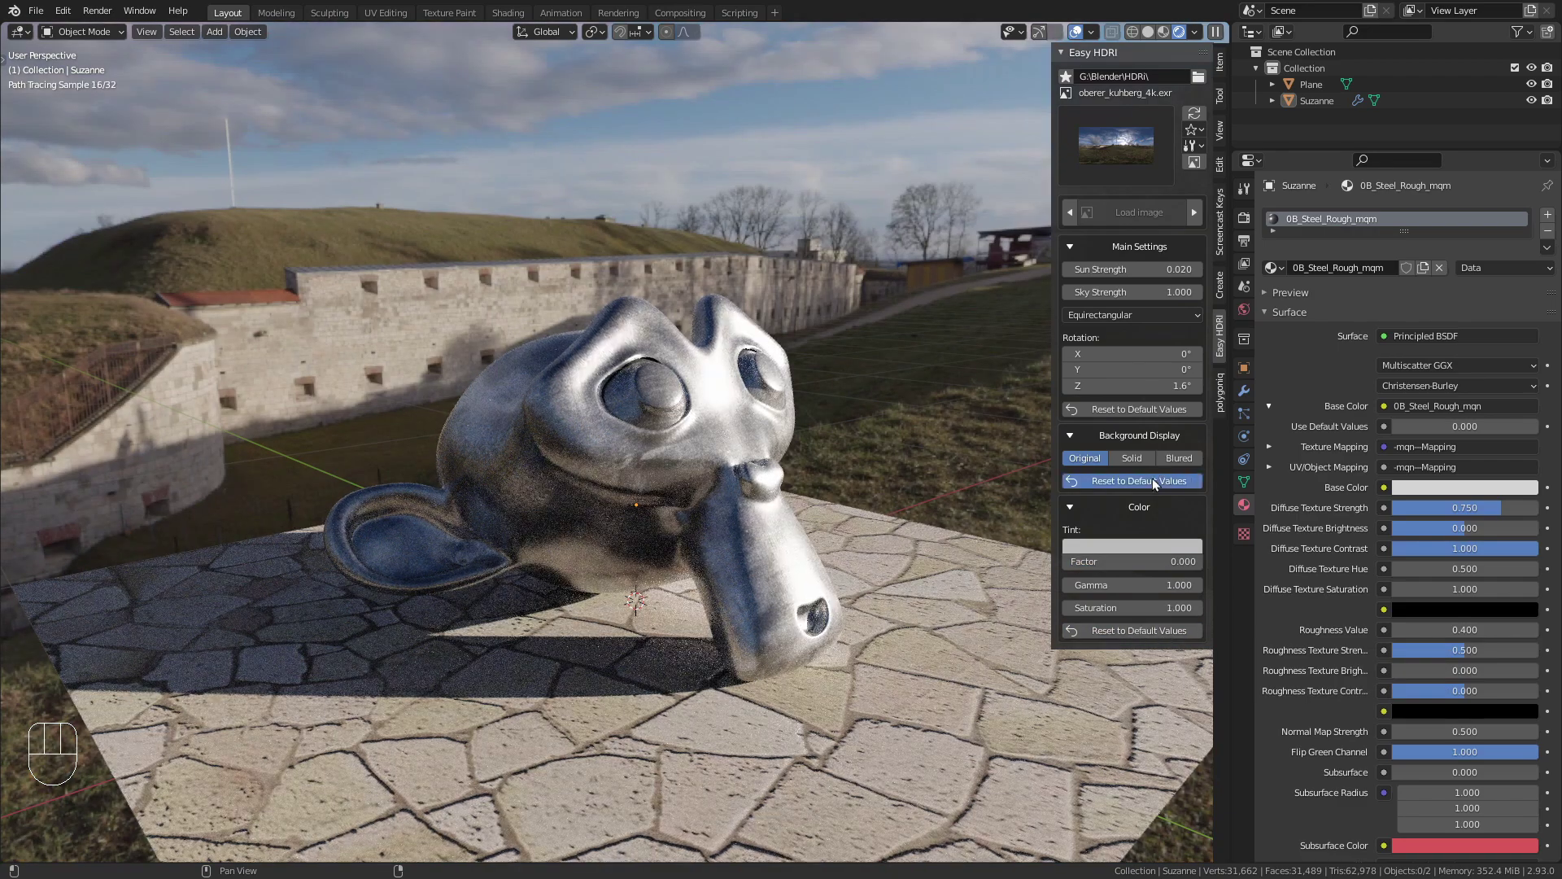
left_click(1138, 406)
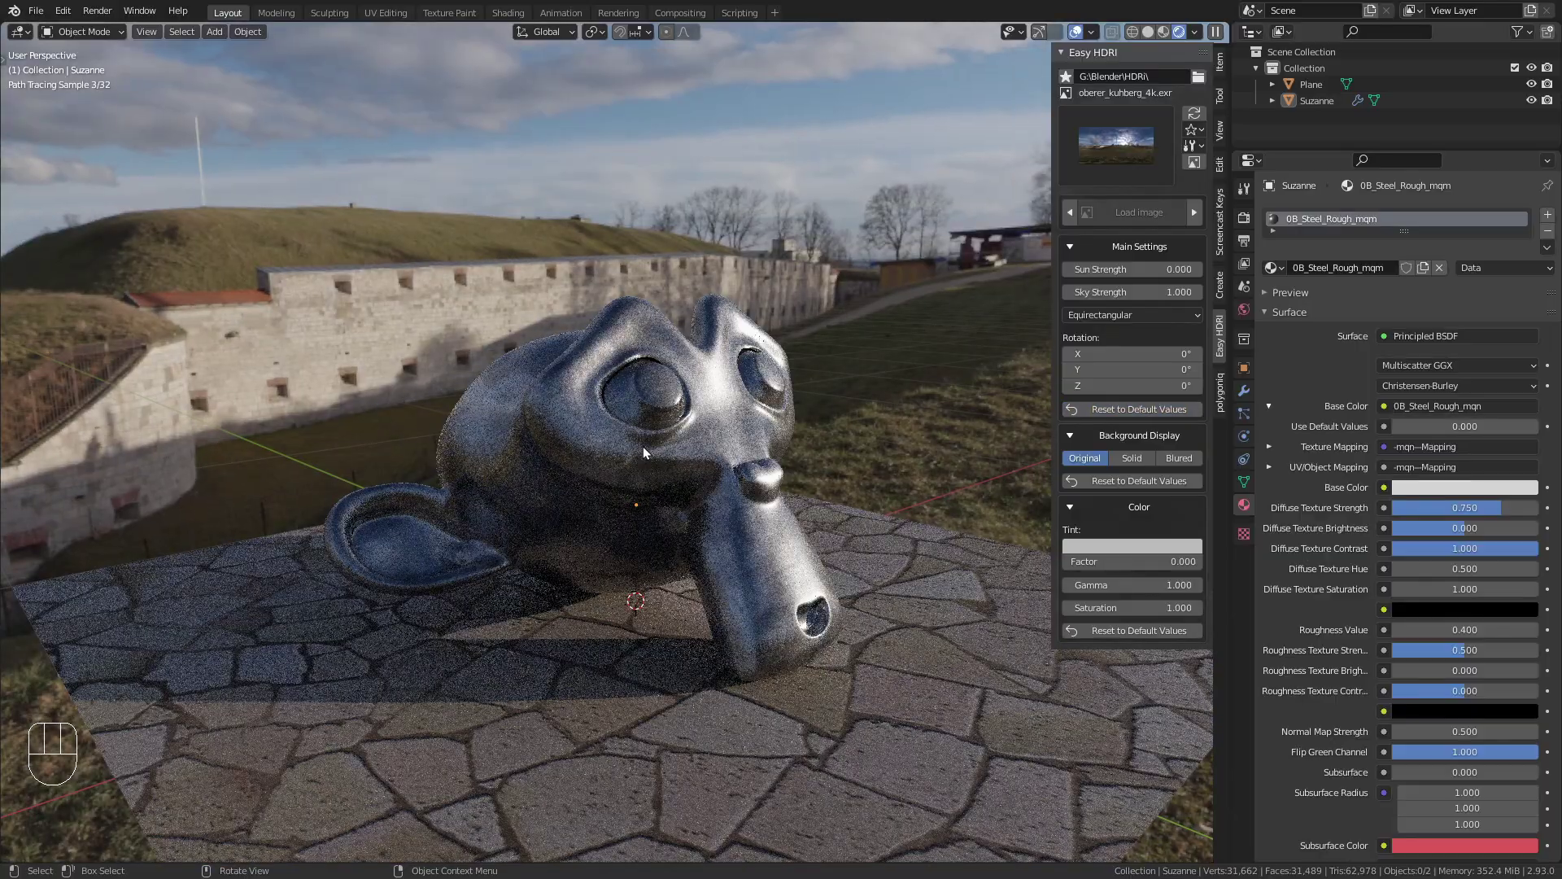
mouse_move(642, 446)
middle_mouse_down()
mouse_move(848, 459)
mouse_move(817, 511)
mouse_move(677, 456)
mouse_move(690, 459)
mouse_move(651, 499)
mouse_move(666, 506)
mouse_move(672, 459)
mouse_move(685, 477)
middle_mouse_up()
scroll(676, 456, "down", 3)
scroll(651, 500, "up", 1)
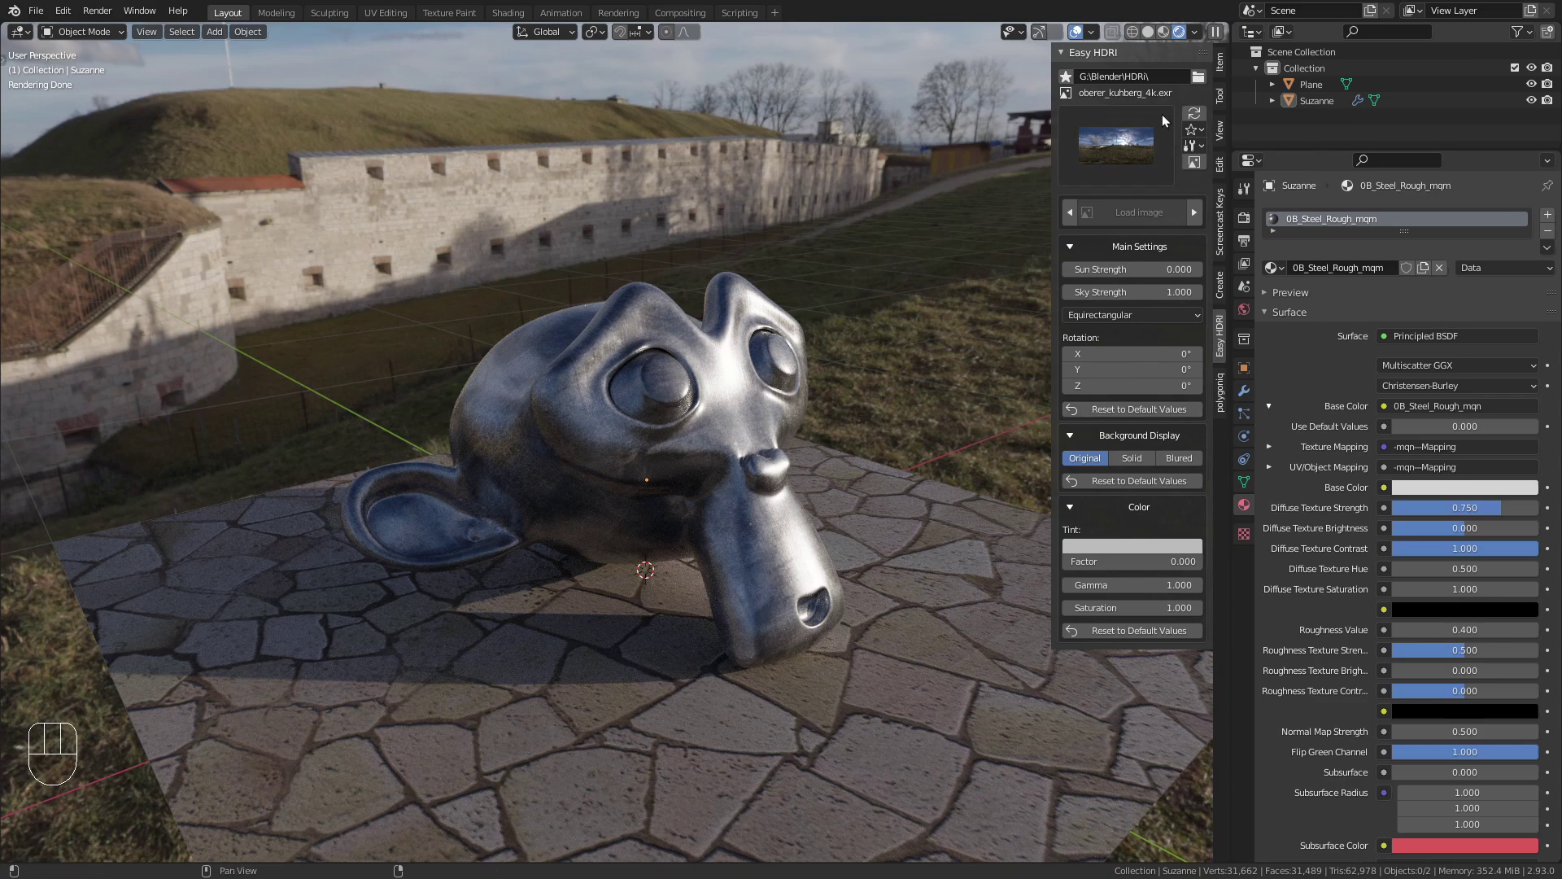
Step: Load the phalzer_forest_01_4k.hdr environment, replace it with dikhololo_night_4k.hdr, and check the night lighting around Suzanne
left_click(1107, 148)
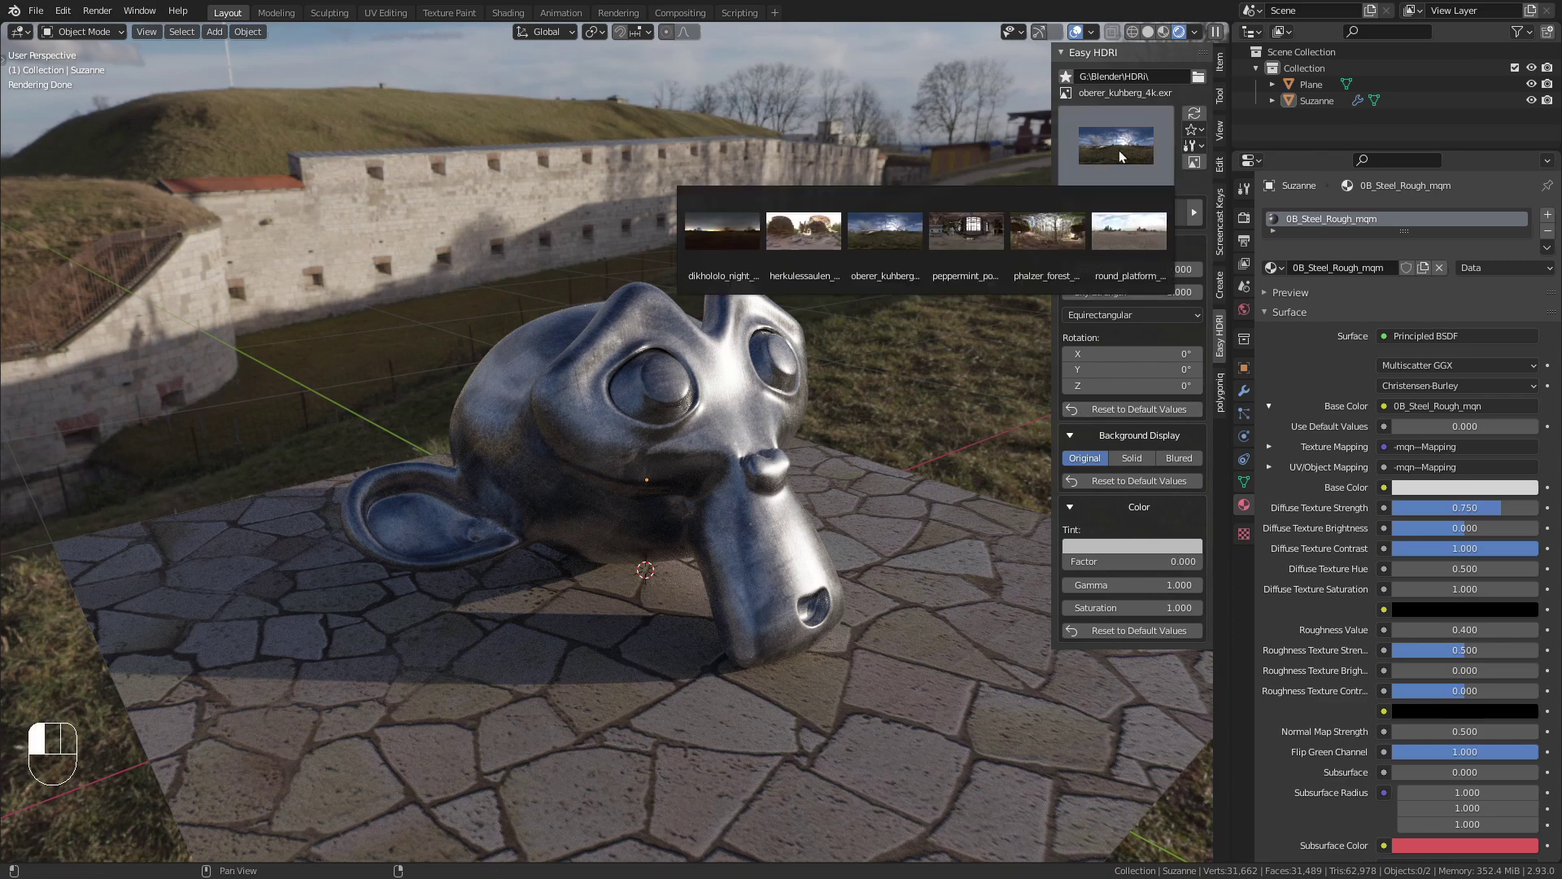
left_click(1045, 242)
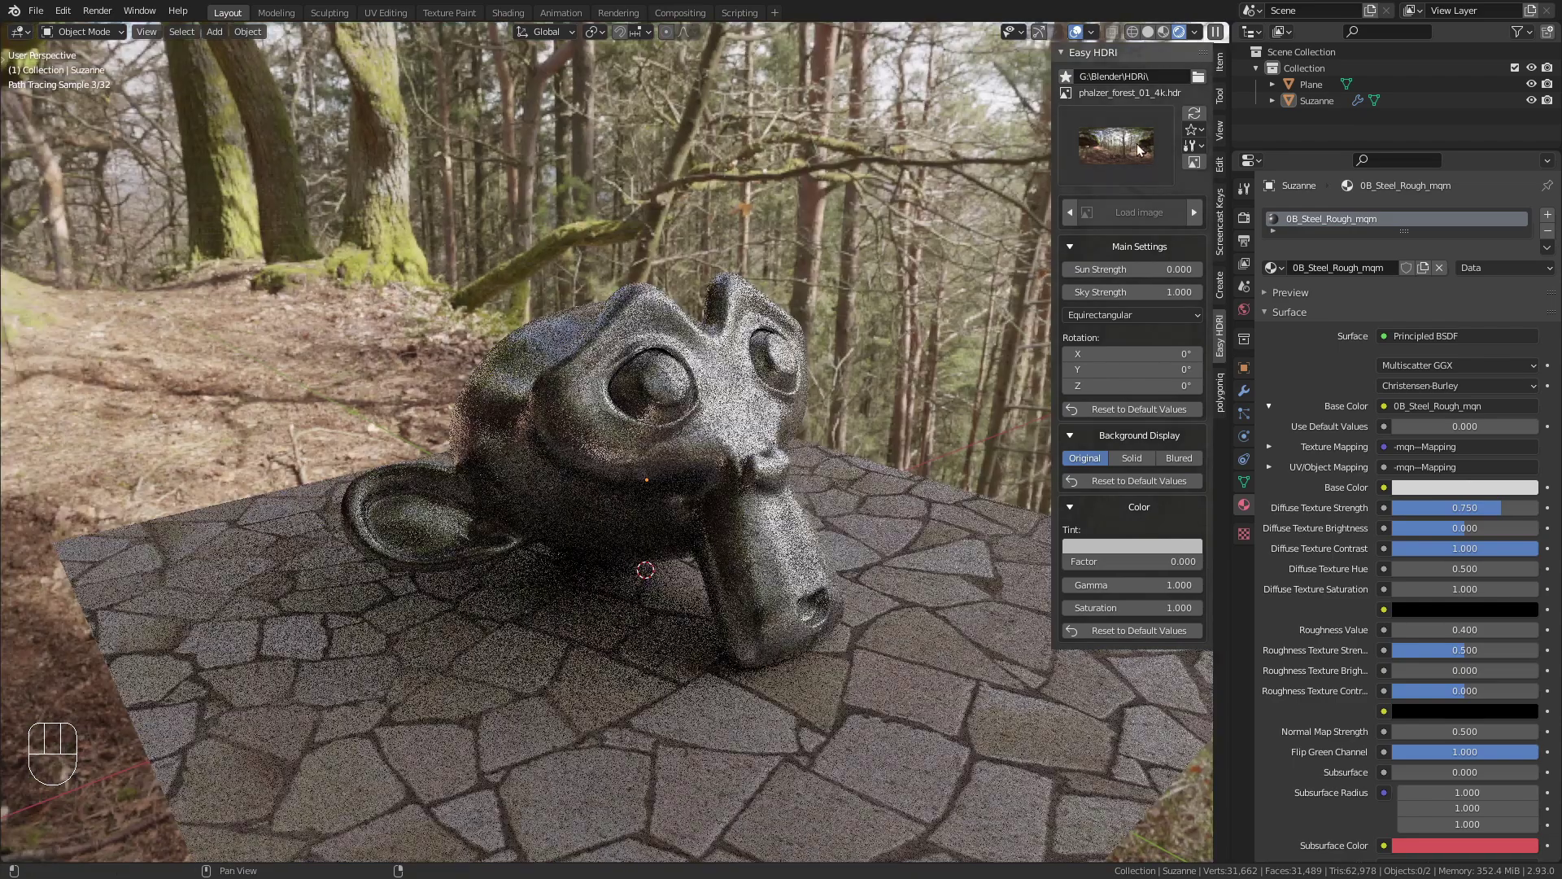
left_click(1136, 145)
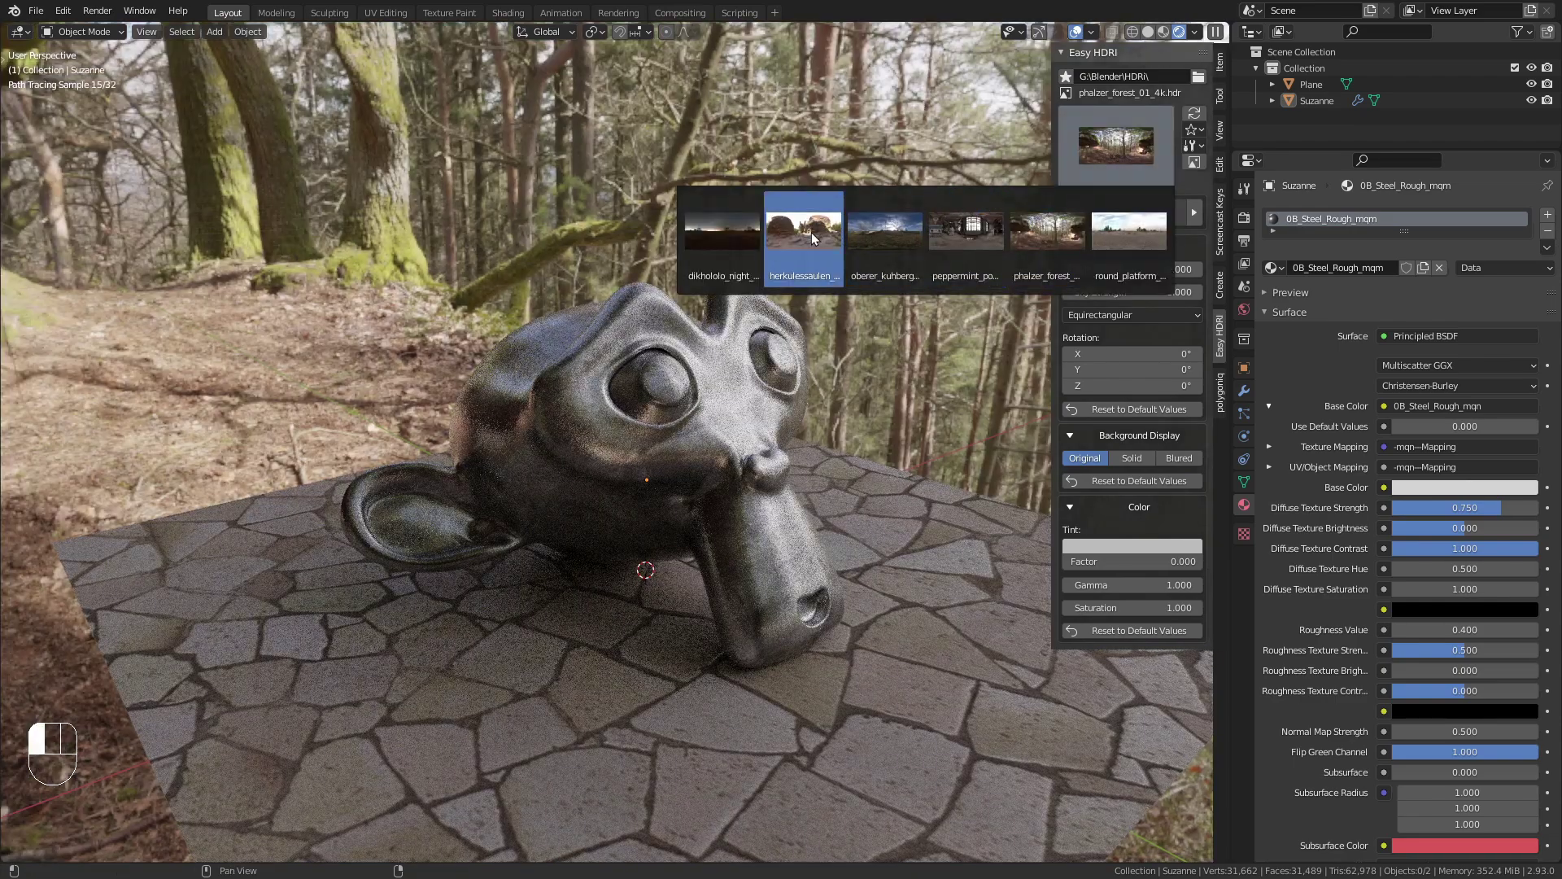
left_click(759, 237)
middle_click_drag(632, 415, 685, 457)
left_click(488, 440)
scroll(553, 452, "down", 2)
middle_click_drag(576, 463, 520, 470, "shift")
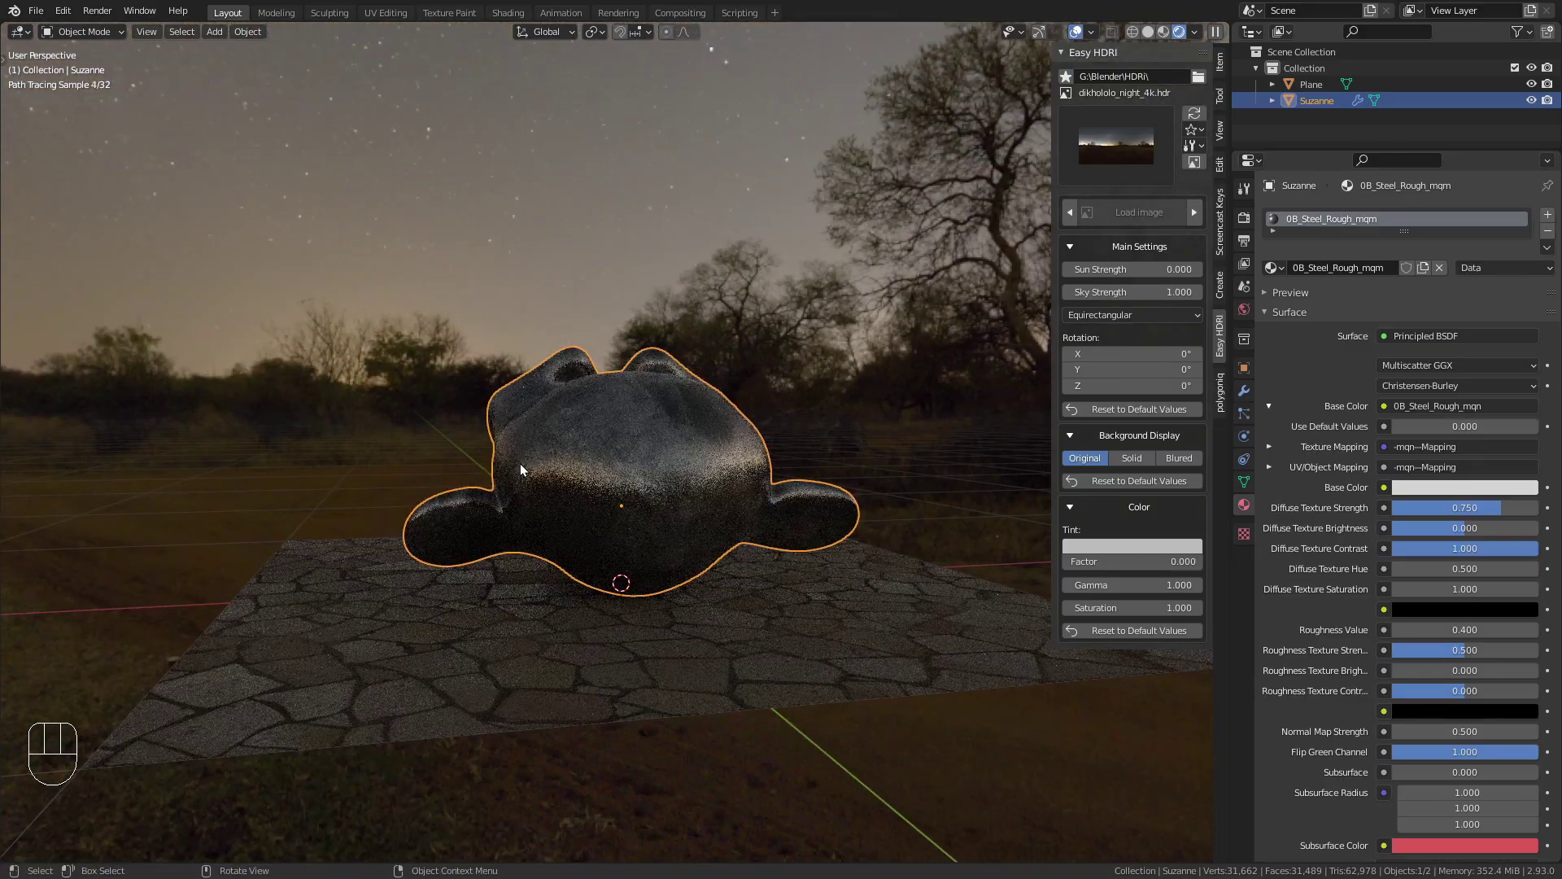
middle_click_drag(692, 464, 476, 481)
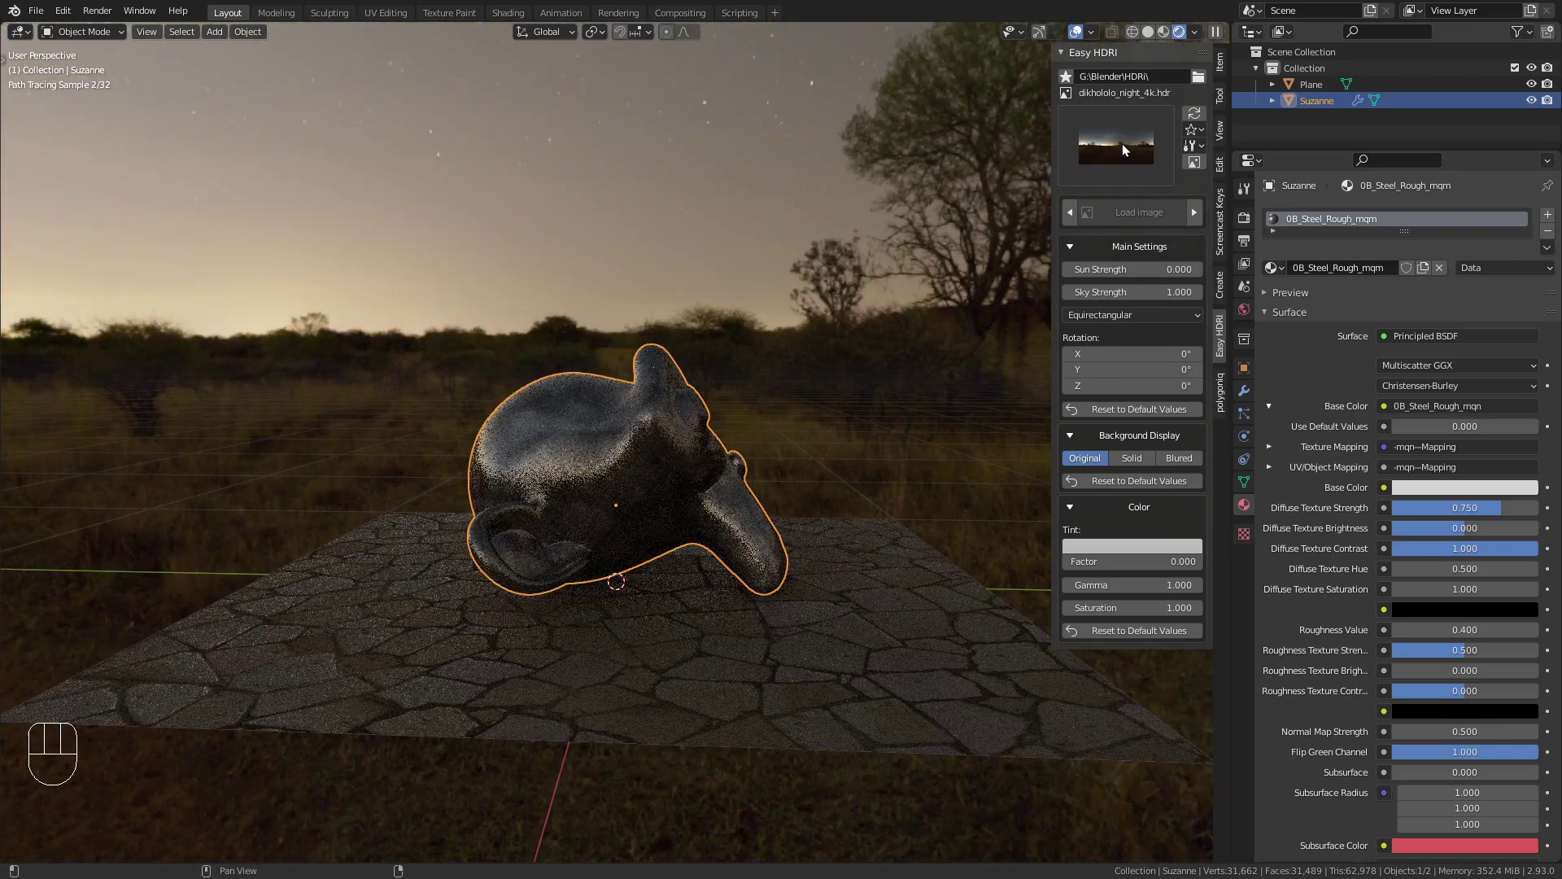
Step: Switch the environment to round_platform_4k.hdr
left_click(1121, 143)
left_click(1141, 225)
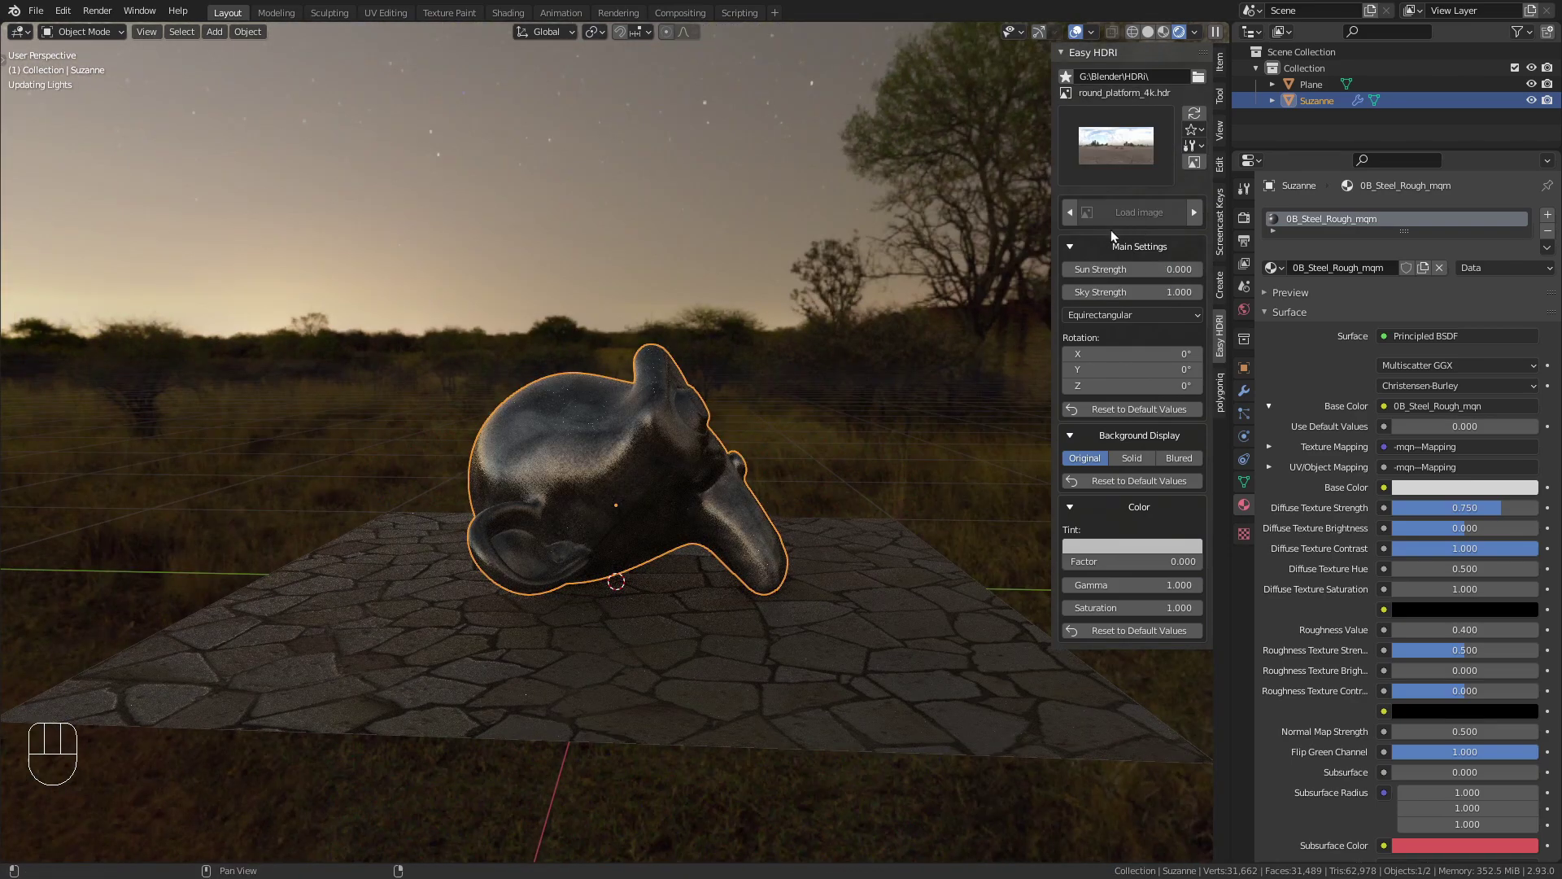